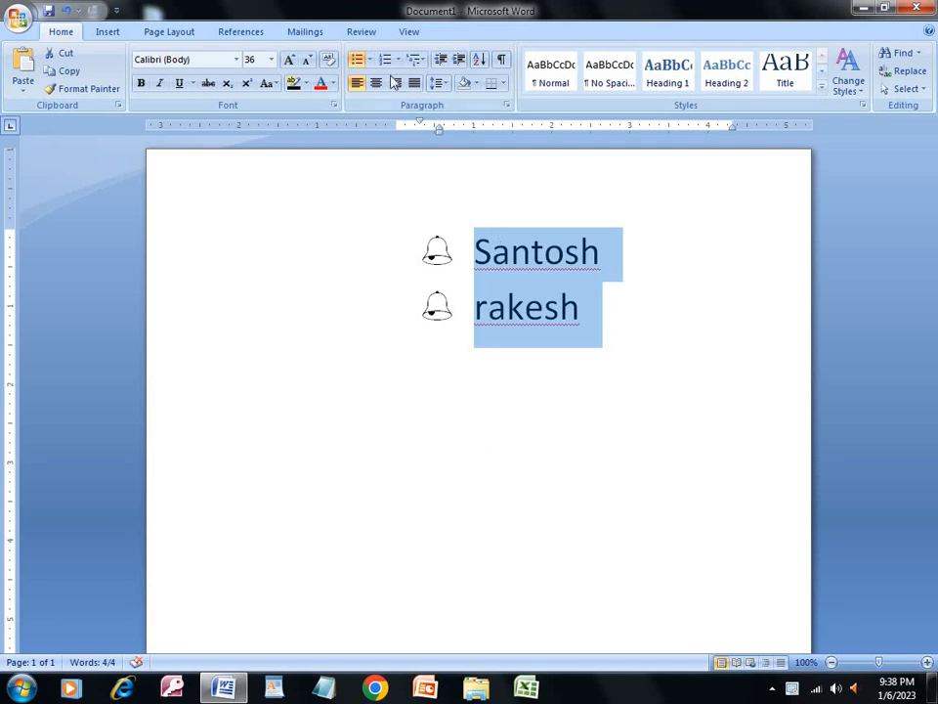
# - Define a new bullet for the selected two-line list using the Wingdings writing-hand symbol, character code 64
pyautogui.click(370, 60)
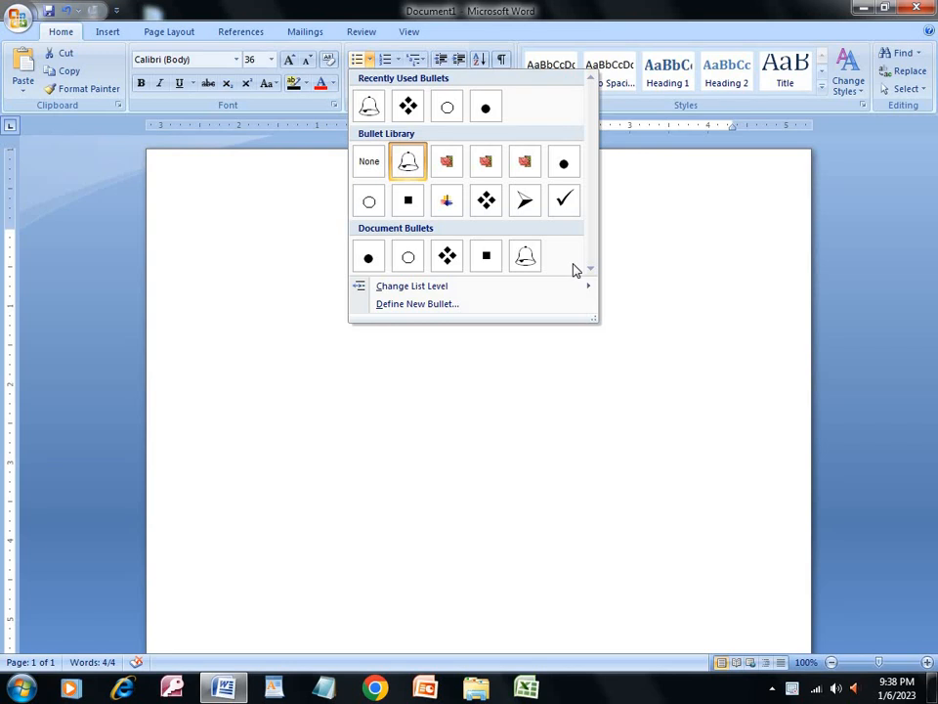
pyautogui.click(542, 314)
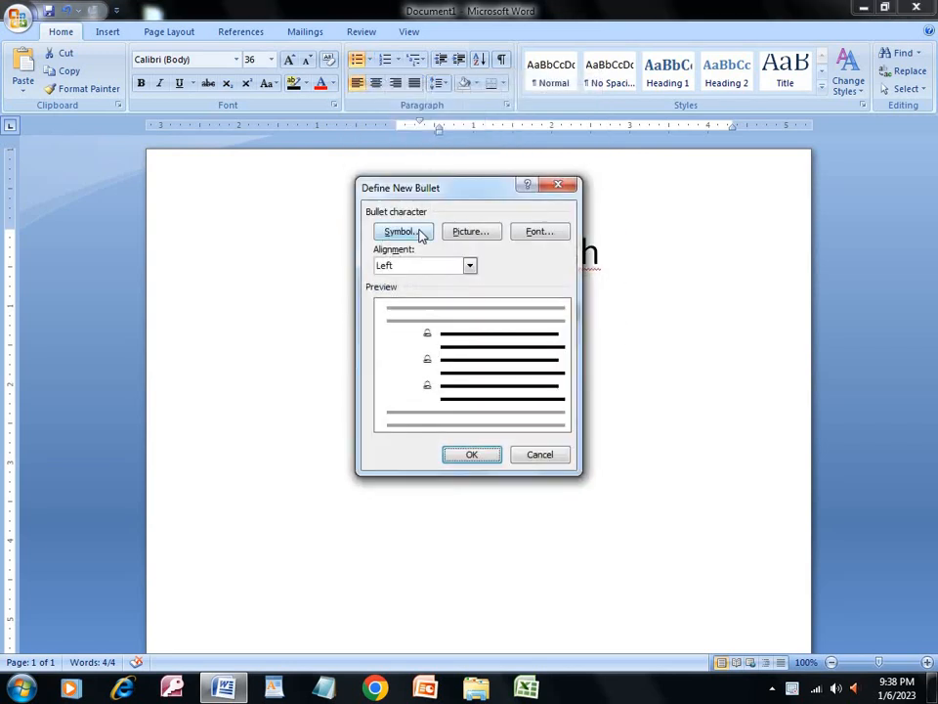
pyautogui.click(419, 235)
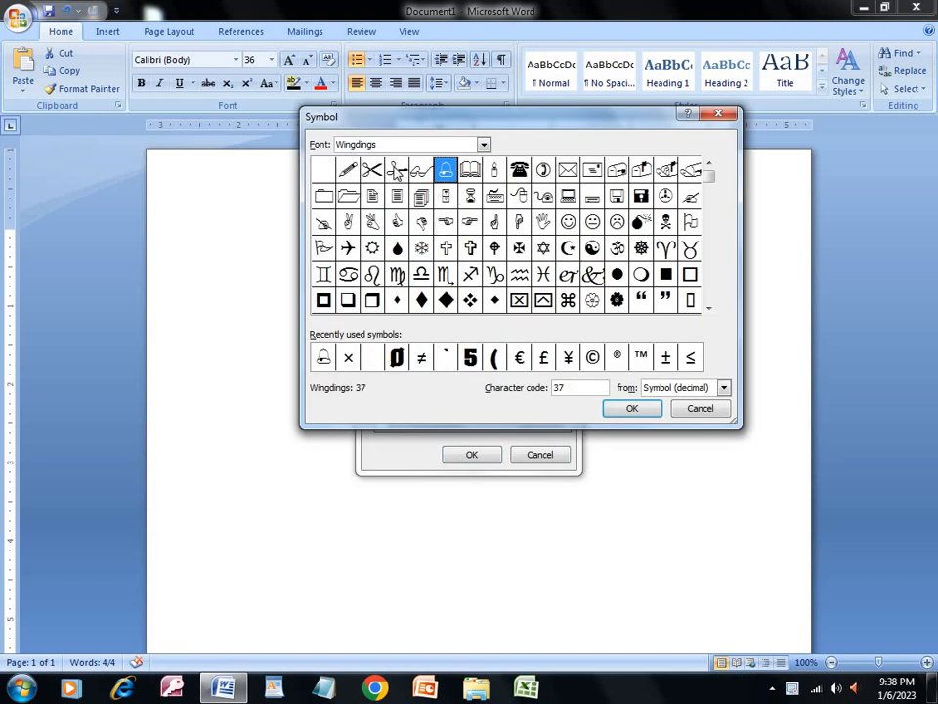
pyautogui.click(396, 171)
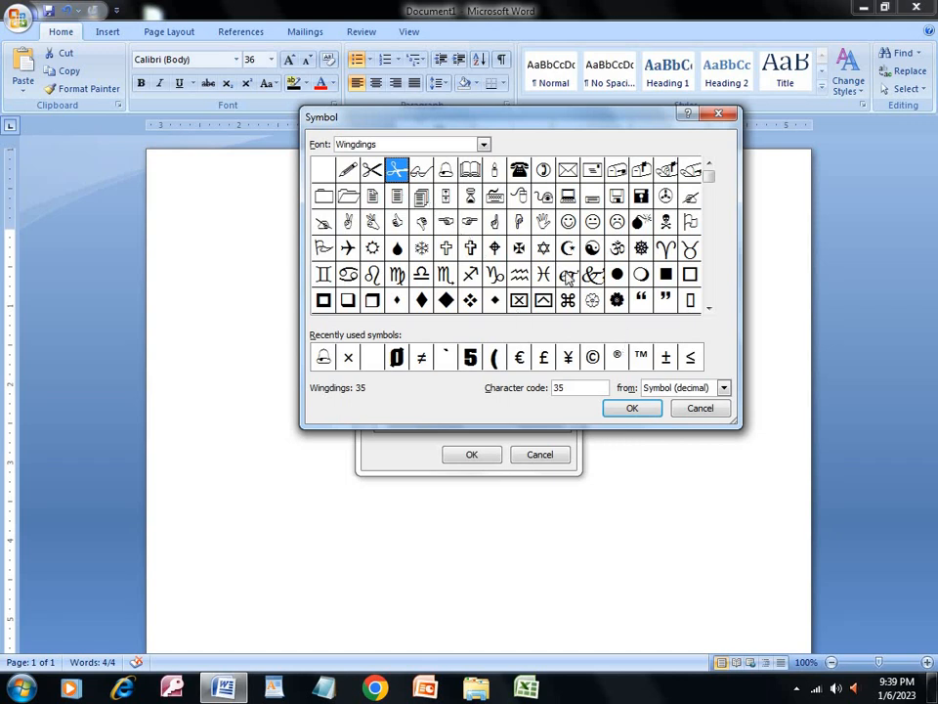
pyautogui.click(543, 221)
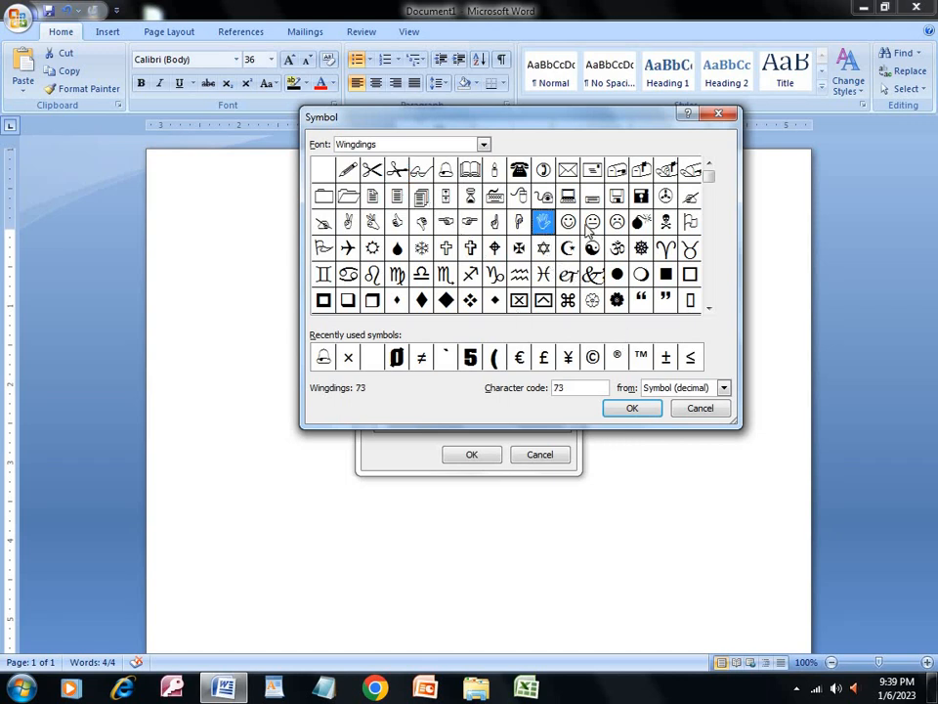
pyautogui.click(575, 225)
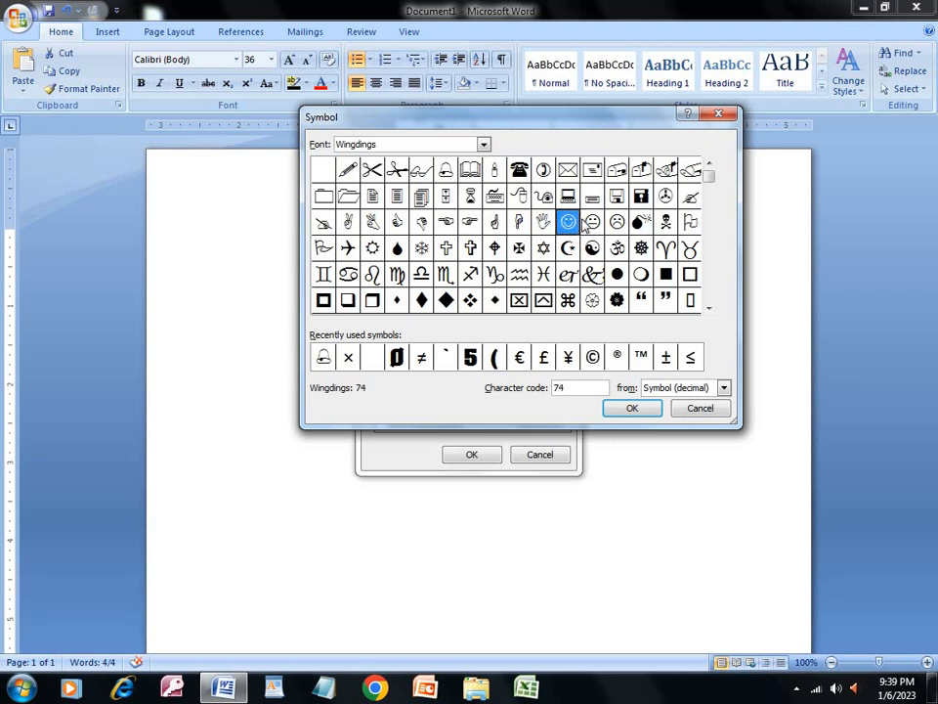
pyautogui.click(641, 221)
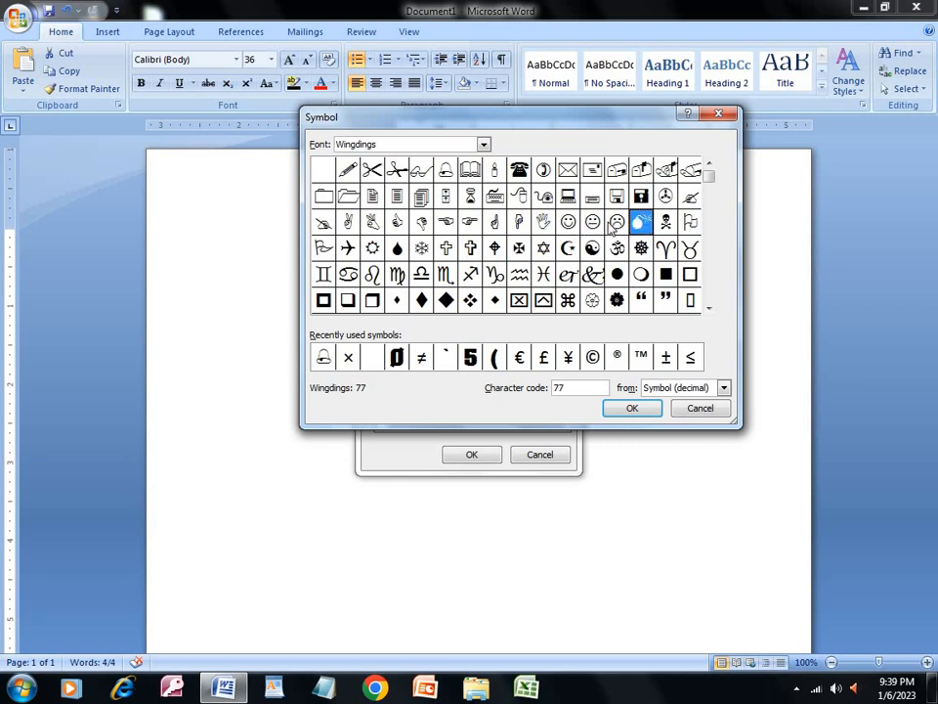
pyautogui.click(397, 221)
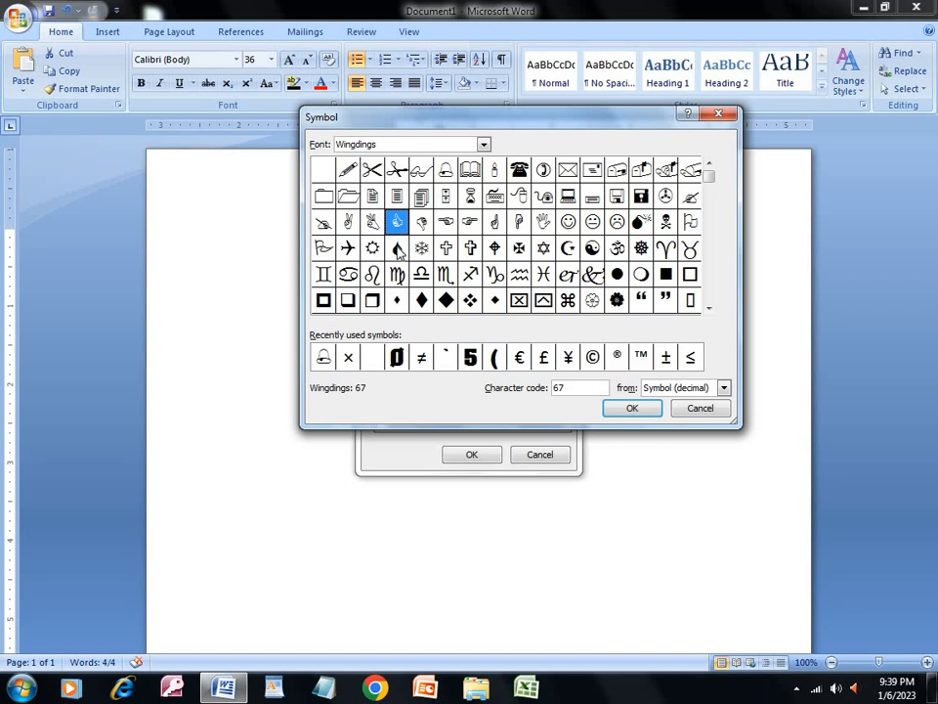
pyautogui.click(398, 250)
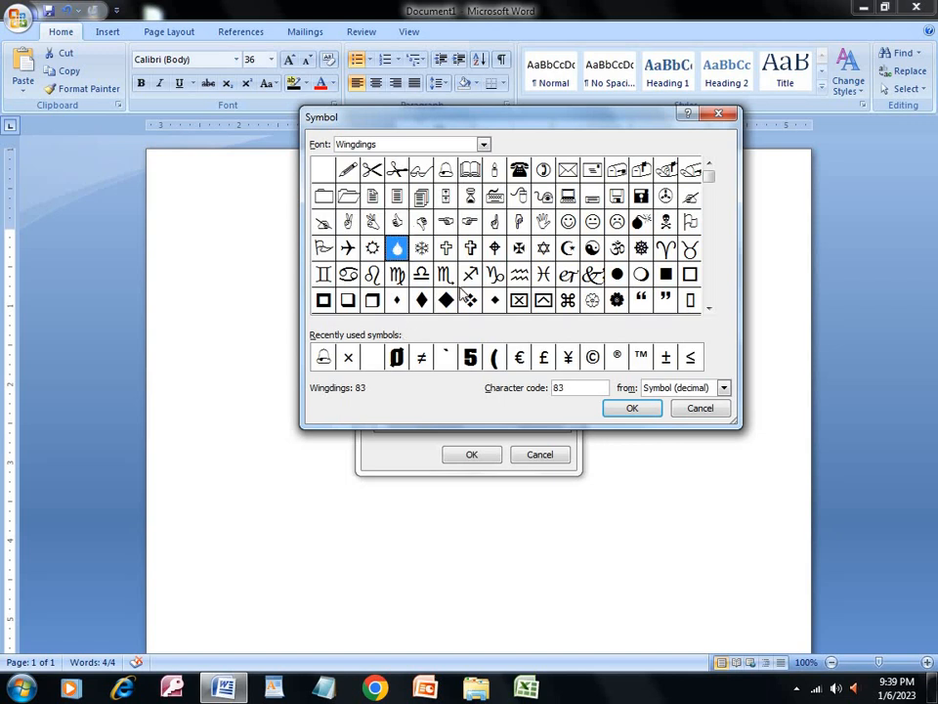
pyautogui.click(446, 250)
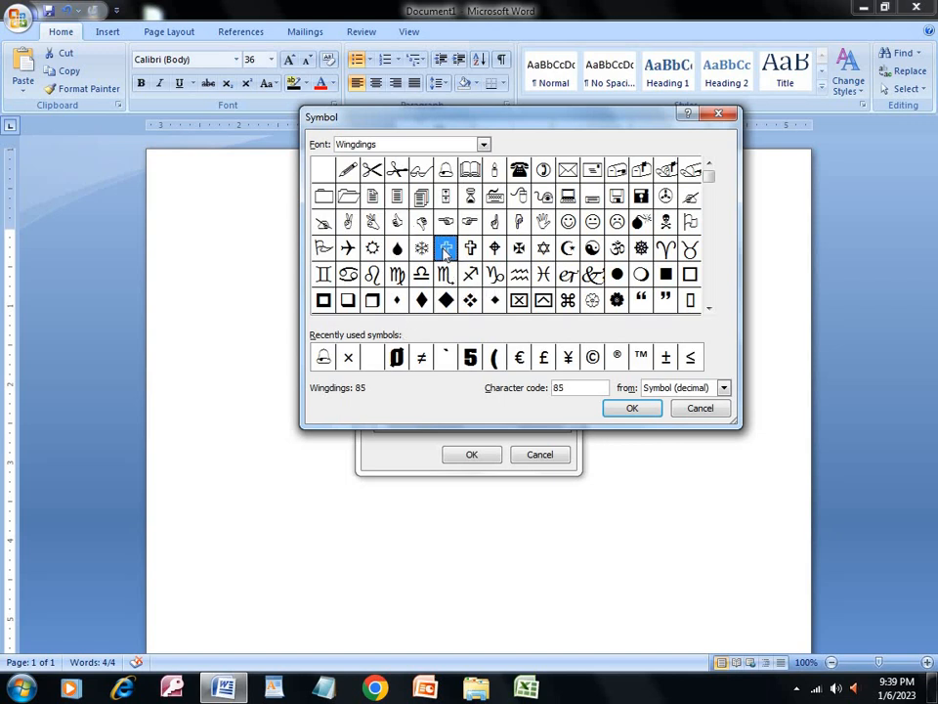
pyautogui.click(324, 221)
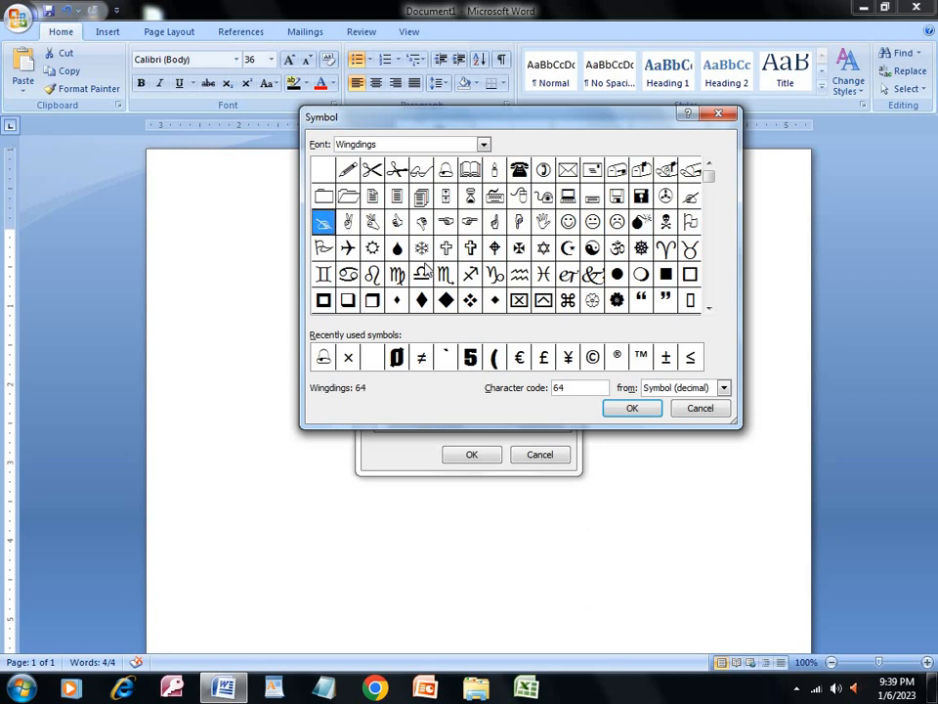
pyautogui.click(631, 408)
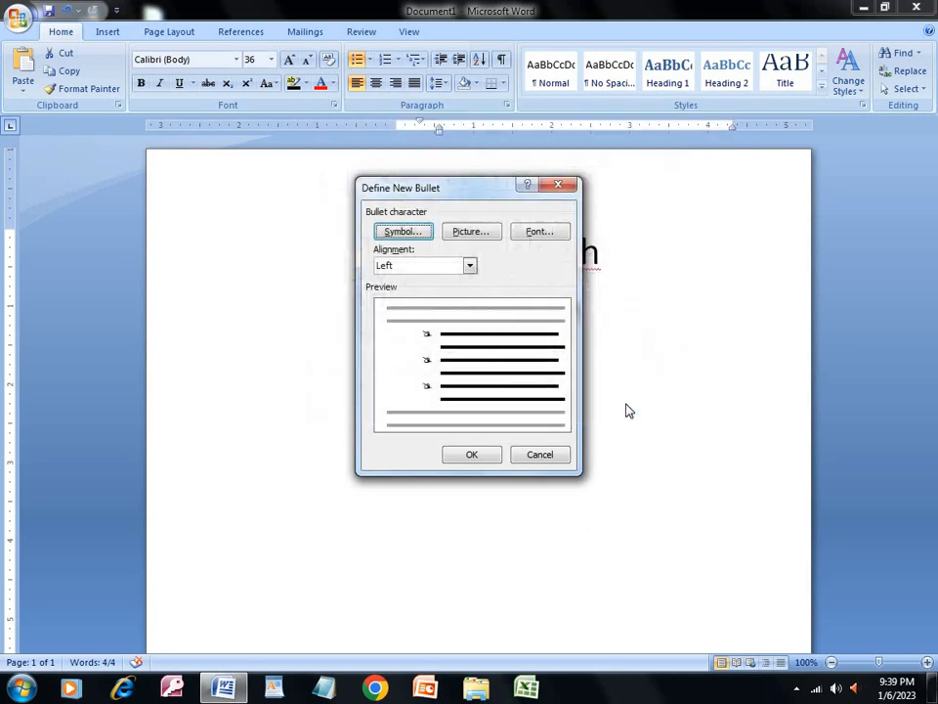
pyautogui.click(473, 455)
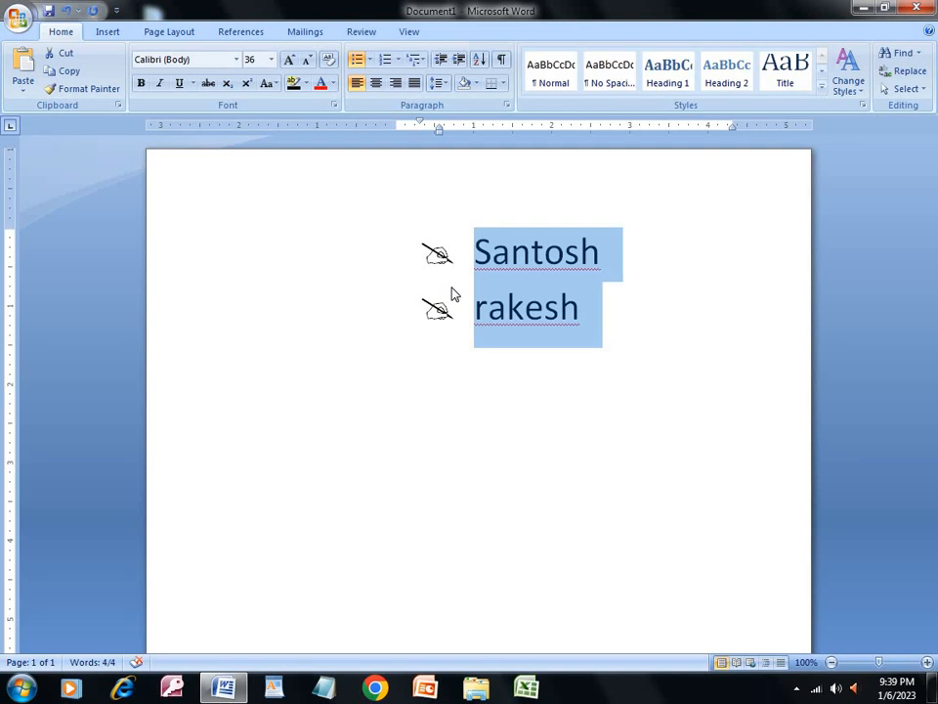
# - Start defining a picture bullet for the list and browse to the Music library for an image to import
pyautogui.click(370, 60)
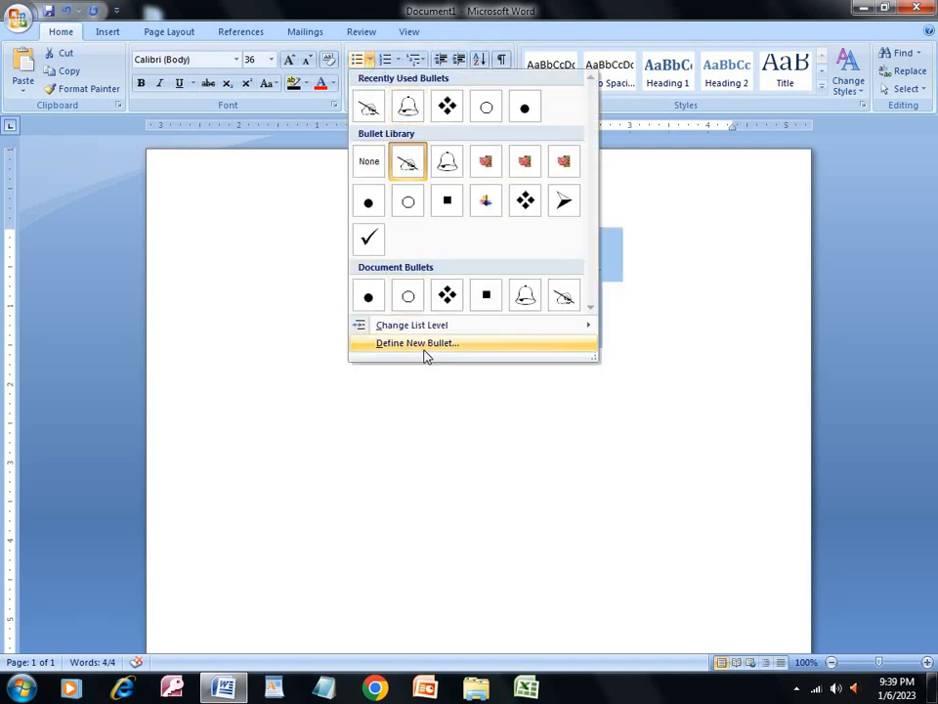
pyautogui.click(463, 350)
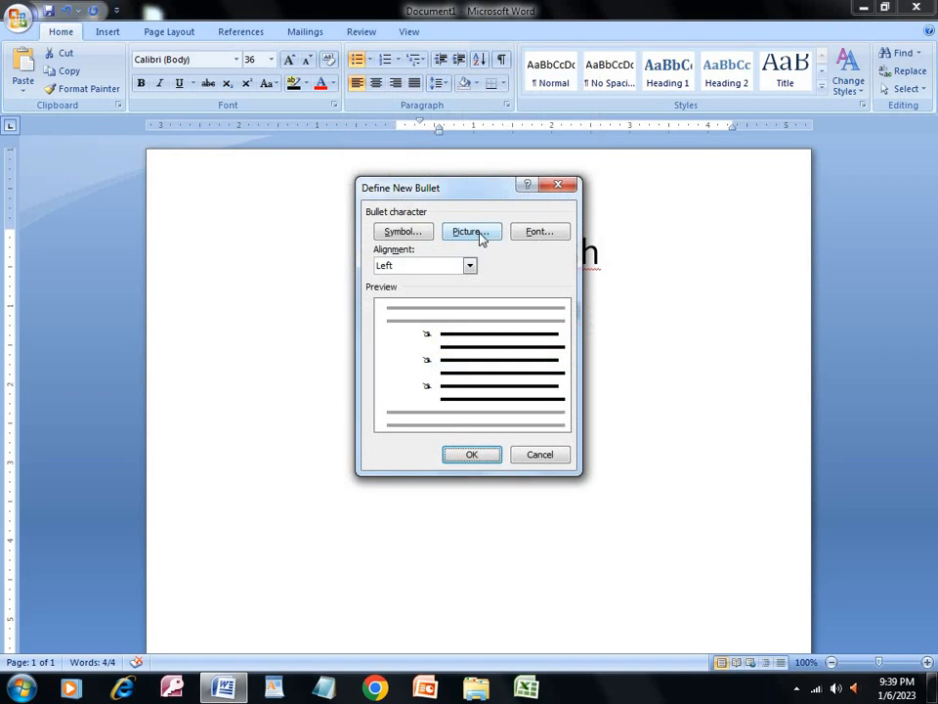
pyautogui.click(469, 232)
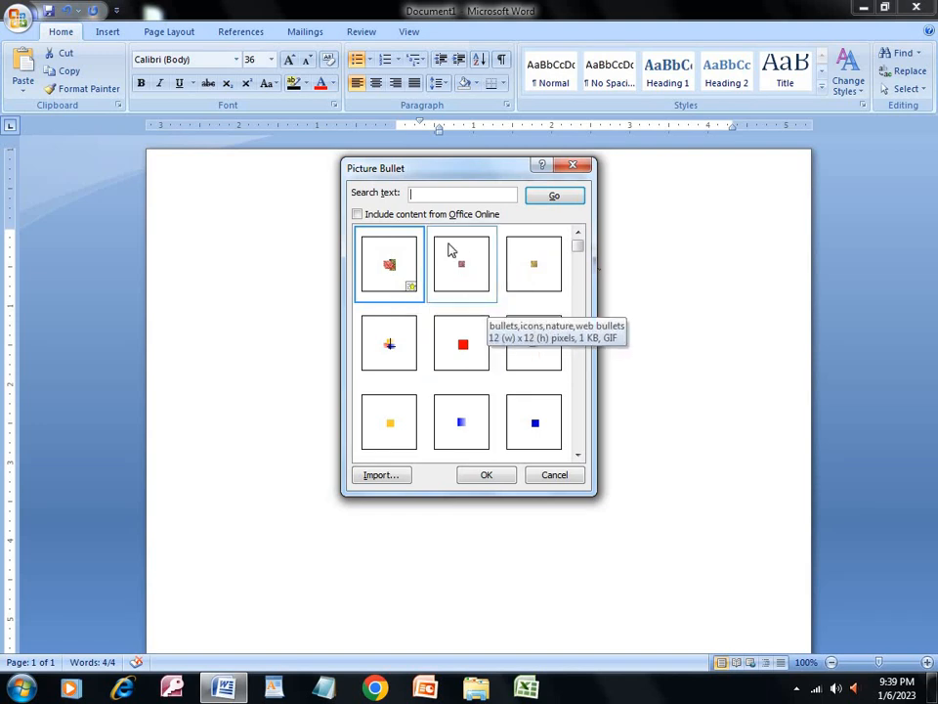
pyautogui.click(382, 477)
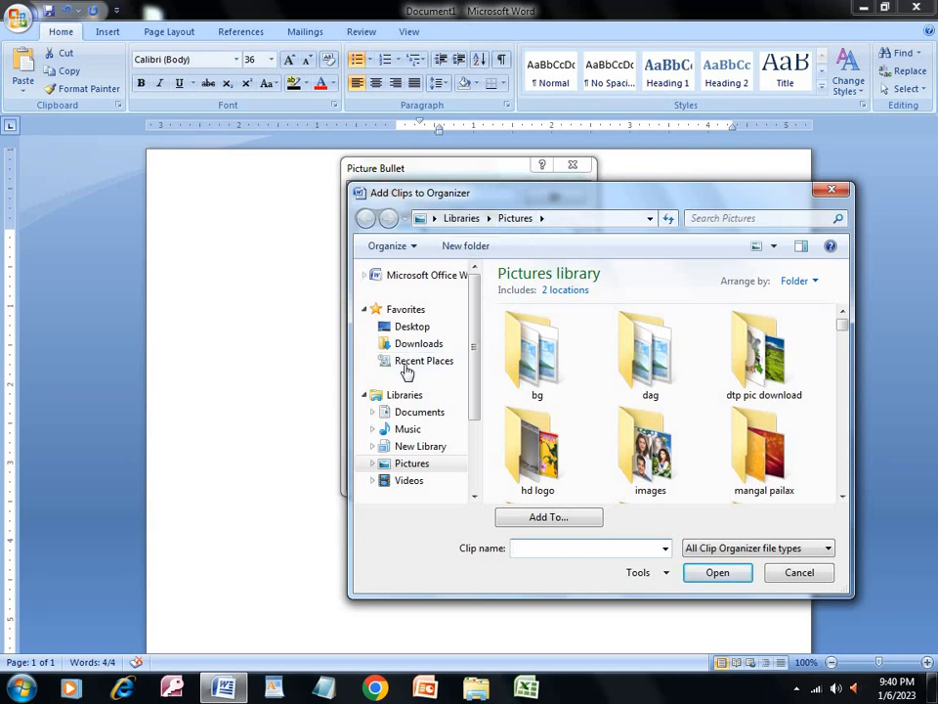
pyautogui.click(433, 465)
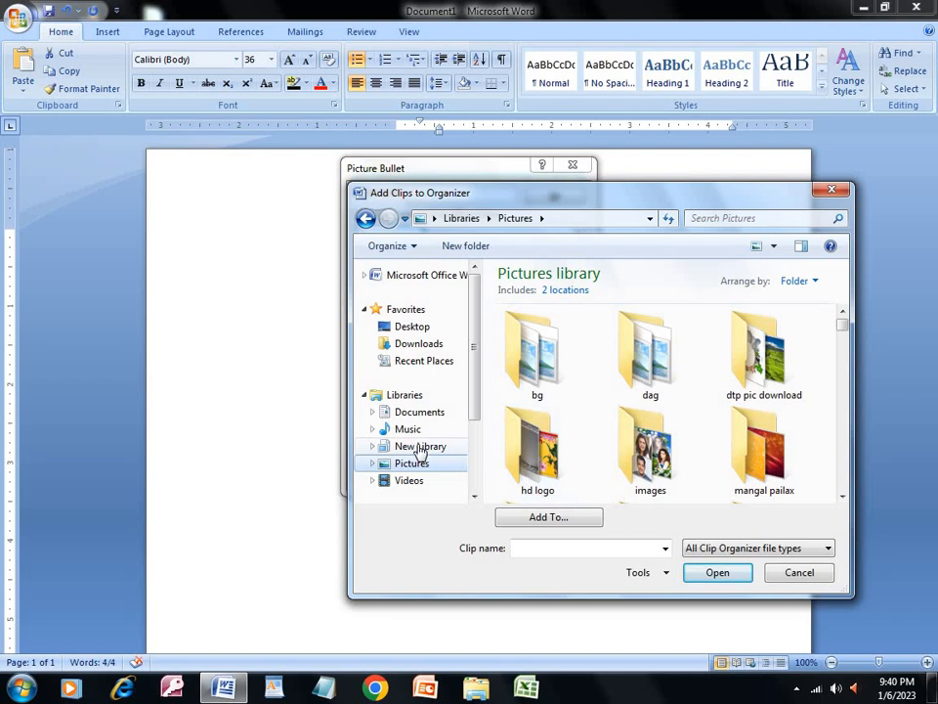
pyautogui.click(425, 451)
pyautogui.click(408, 429)
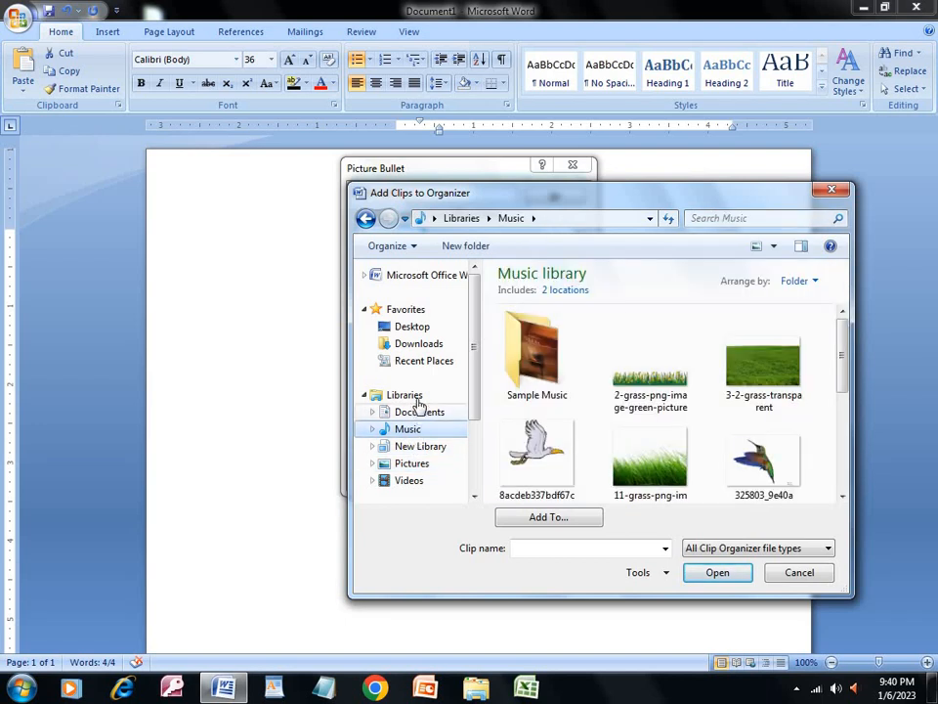
pyautogui.click(409, 481)
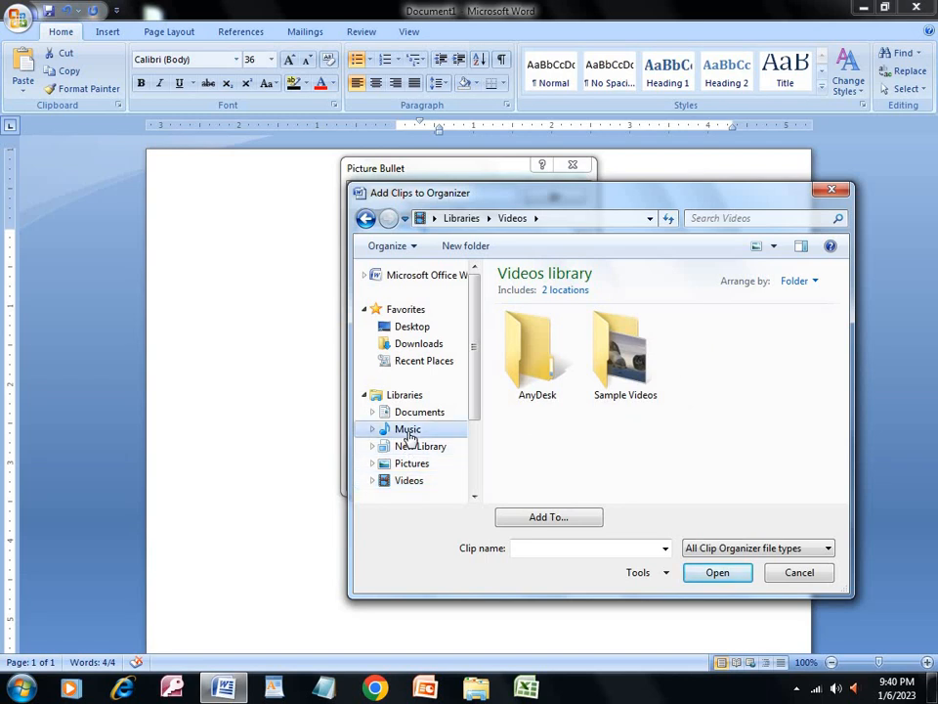
pyautogui.click(401, 428)
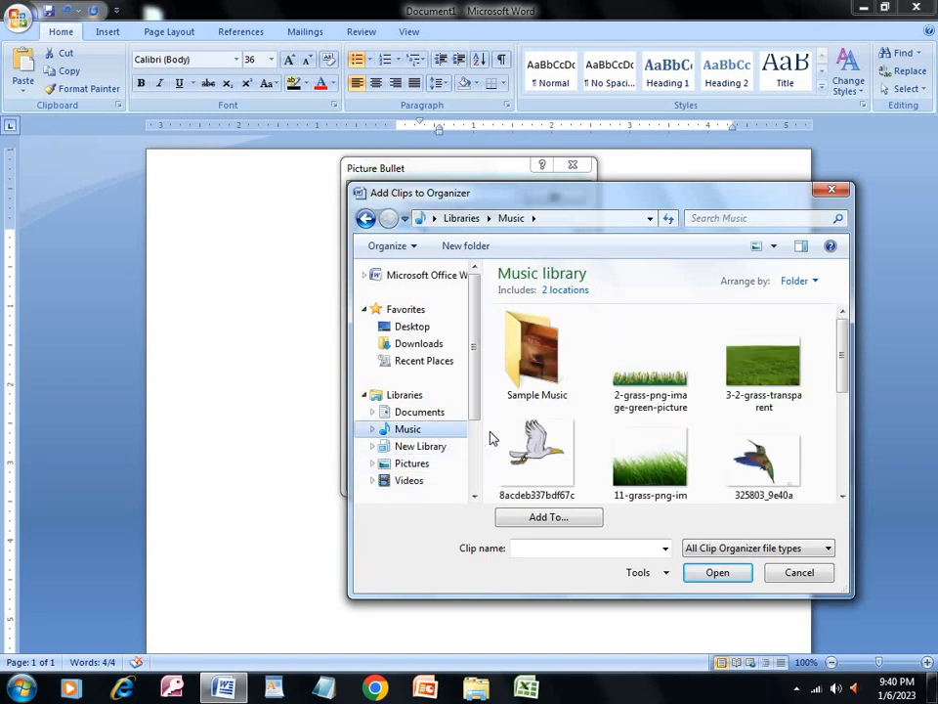
# - Import the flying bird image 8acdeb337bdf67c098c997ce90b51cd2_w200 and apply it as the list's picture bullet
pyautogui.click(540, 447)
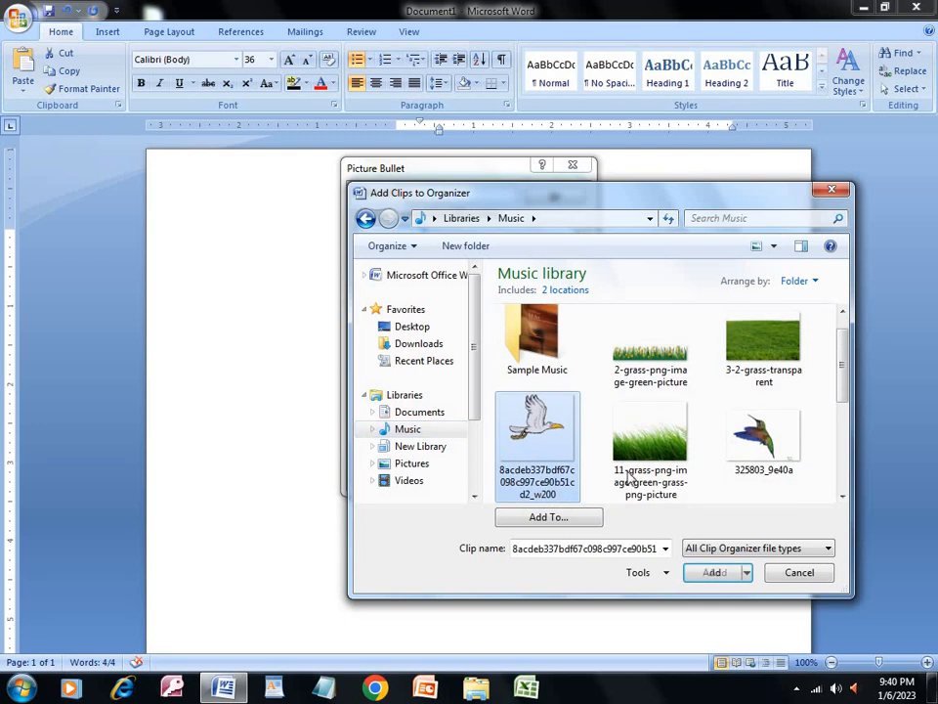
pyautogui.click(702, 577)
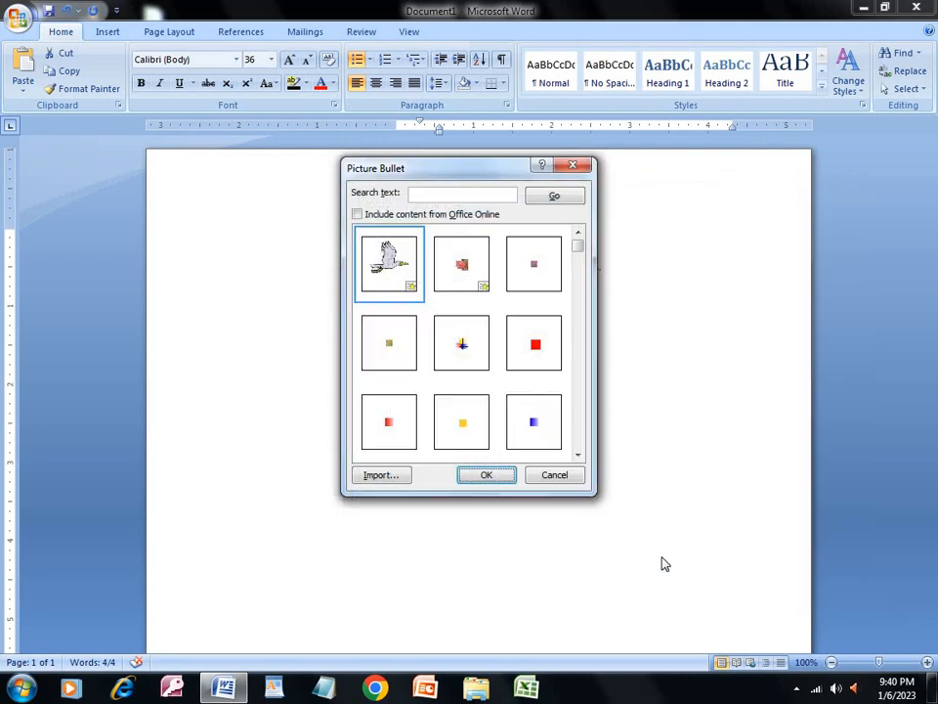
pyautogui.click(484, 476)
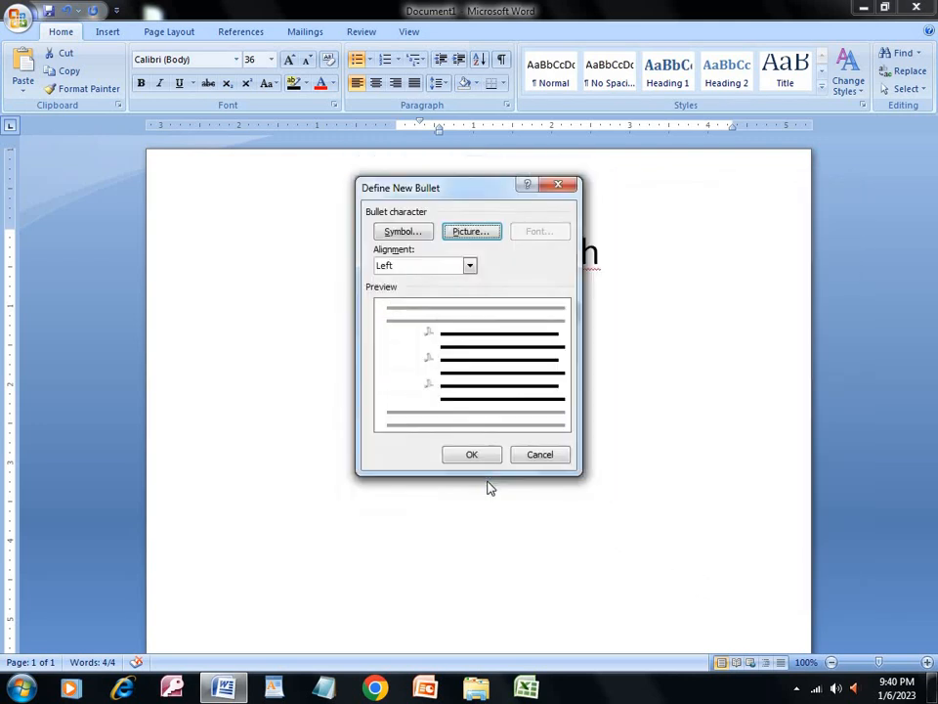
pyautogui.click(472, 453)
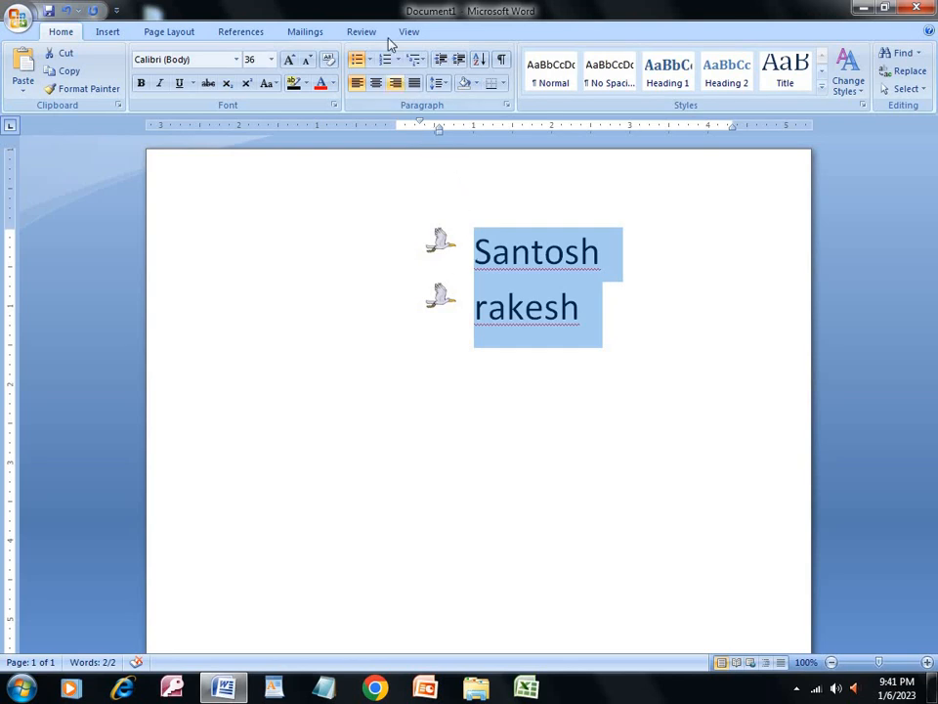
# - Choose the ® symbol, character code 210 in the Symbol font, as the character for another new bullet
pyautogui.click(370, 60)
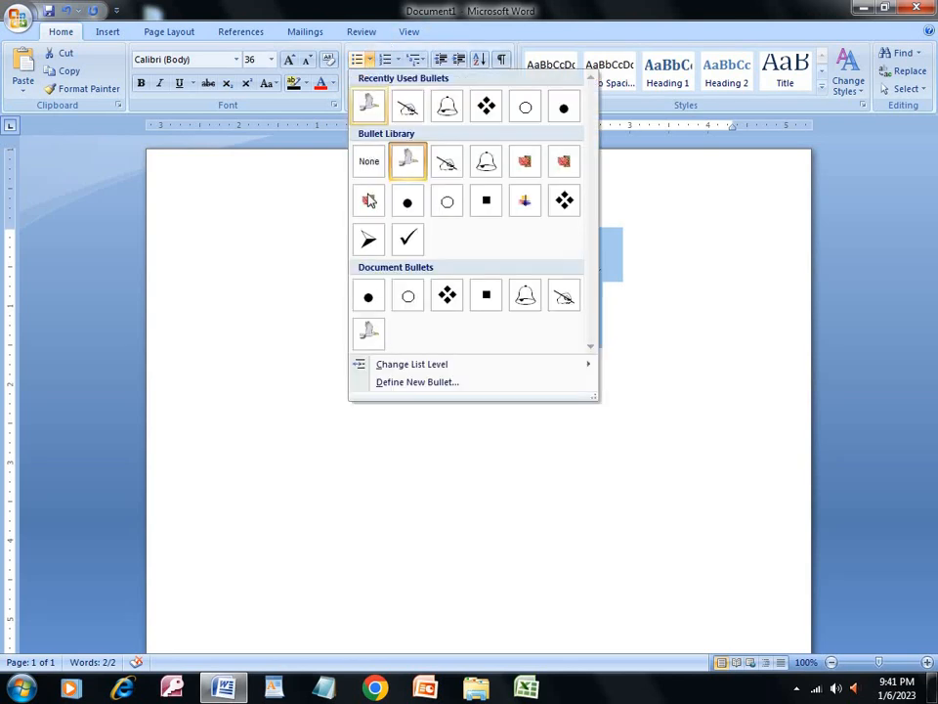
pyautogui.click(408, 383)
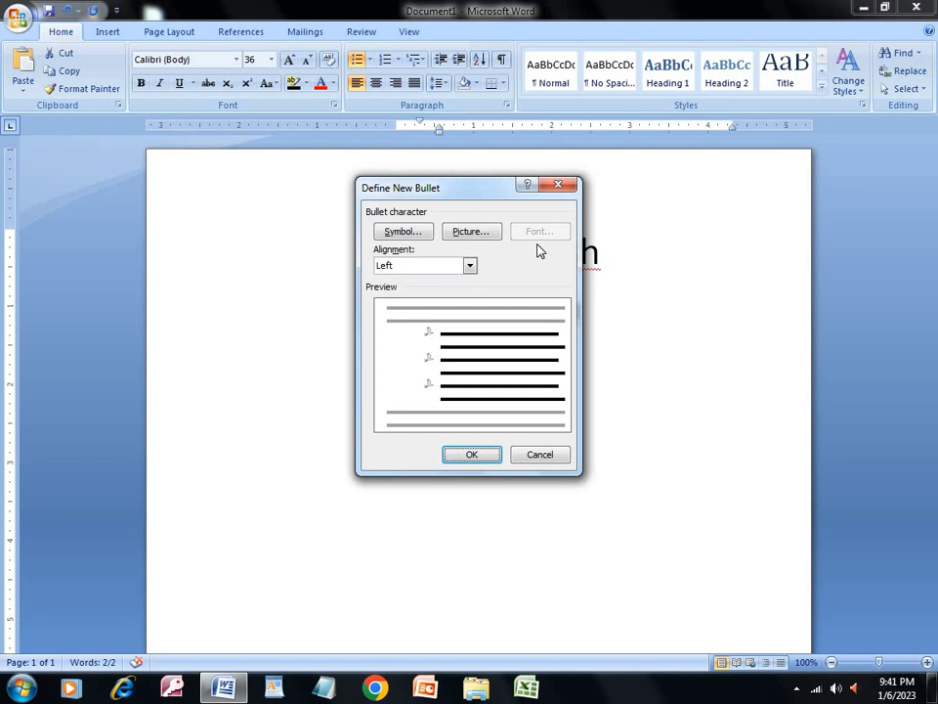
pyautogui.click(423, 233)
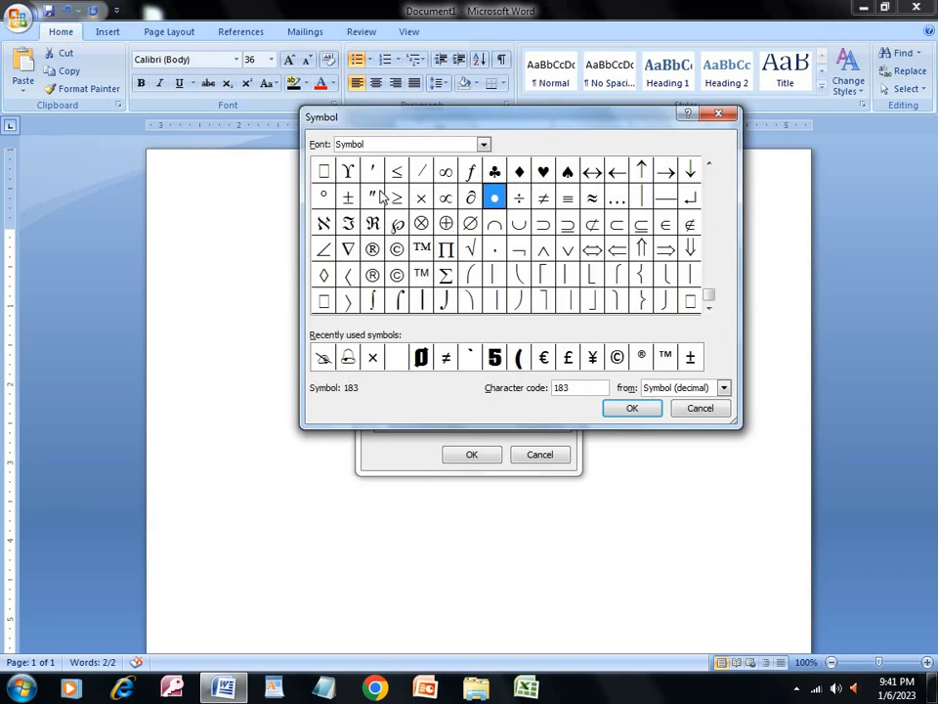
pyautogui.click(372, 249)
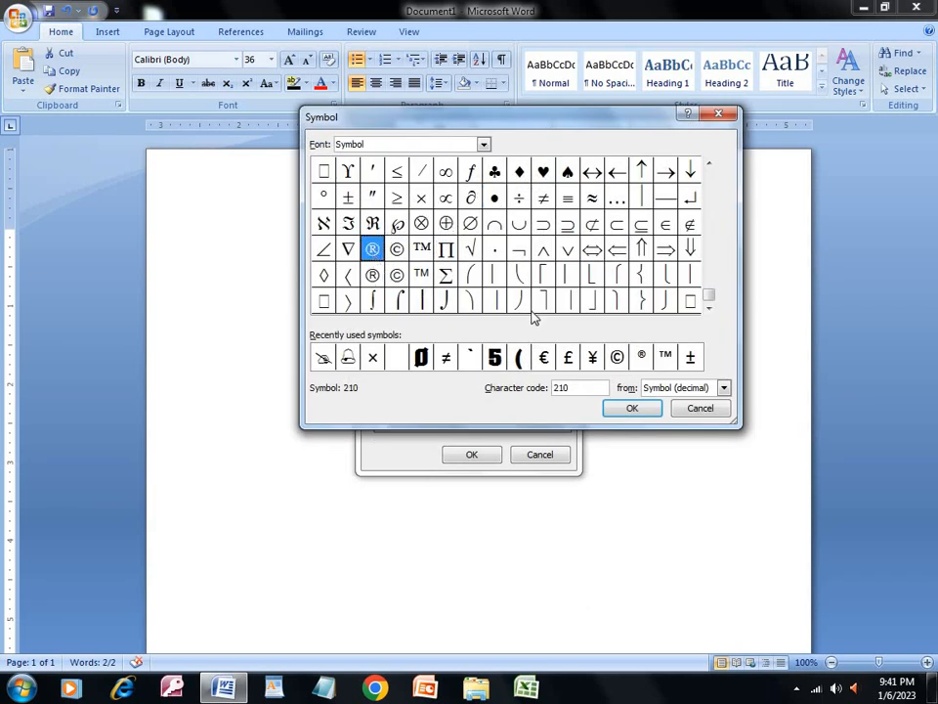
pyautogui.click(633, 408)
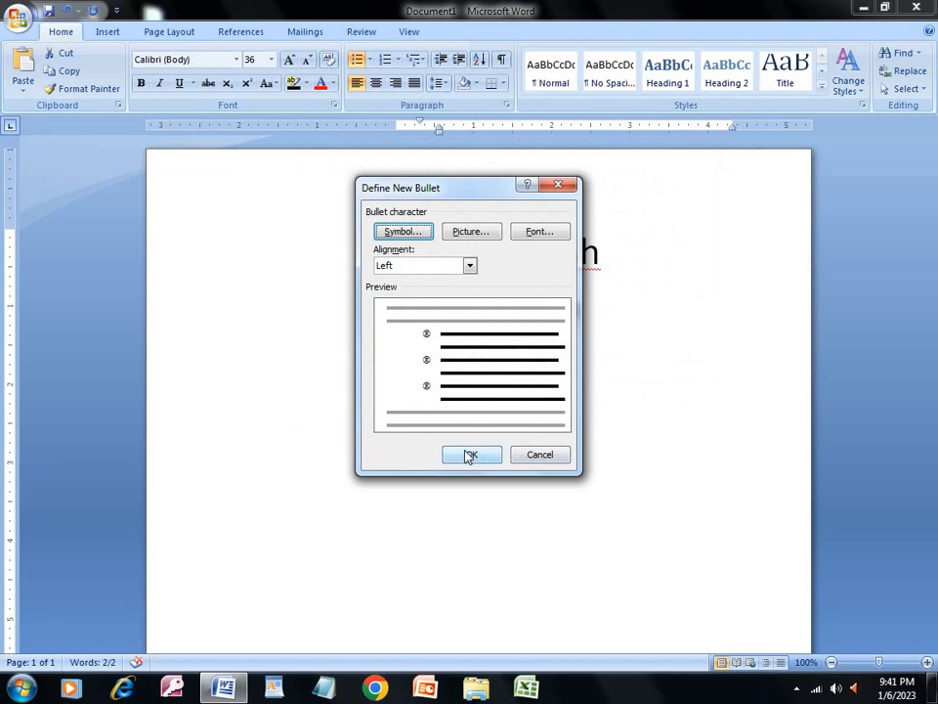
# - Preview the ® bullet in other fonts, including Vladimir Script, SimSun-ExtB, SimSun and Simplified Arabic Fixed, and discard the font change
pyautogui.click(537, 234)
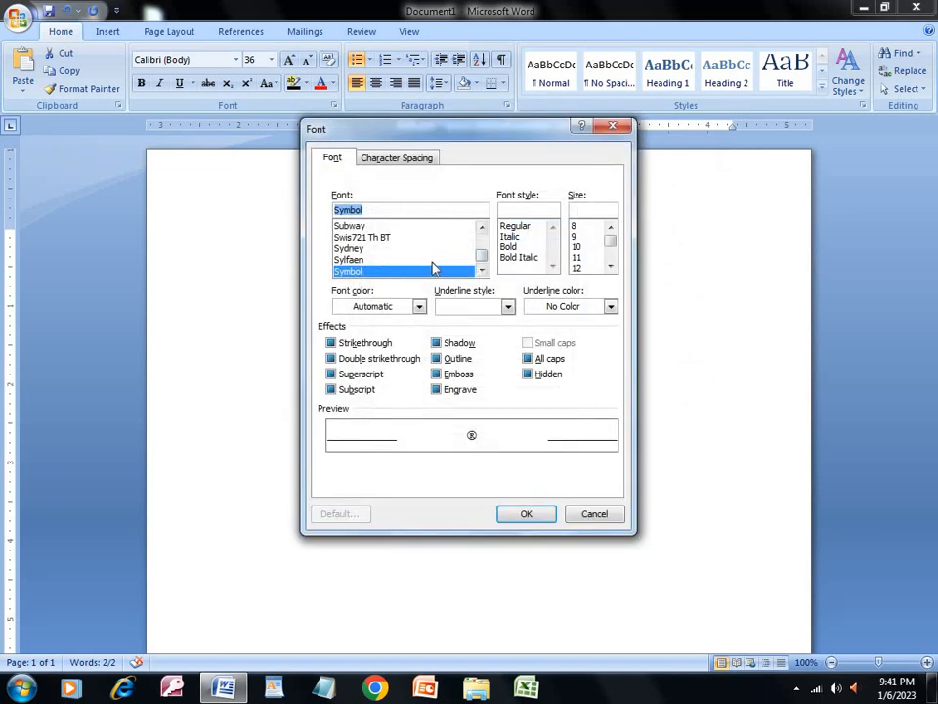
pyautogui.click(370, 260)
pyautogui.scroll(-3, 371, 264)
pyautogui.click(373, 262)
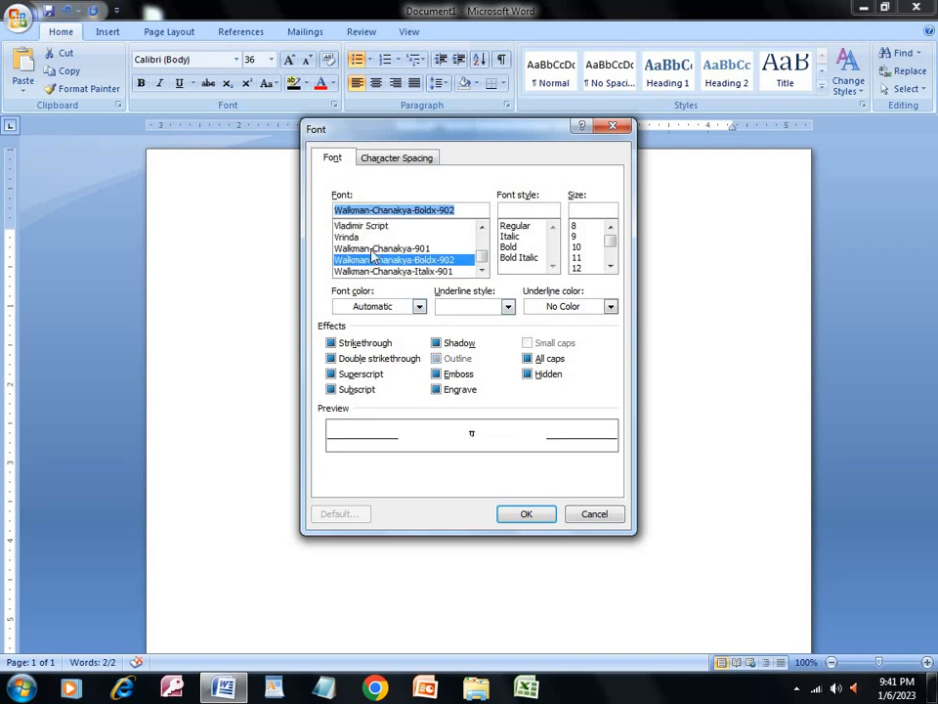
pyautogui.click(357, 236)
pyautogui.click(360, 226)
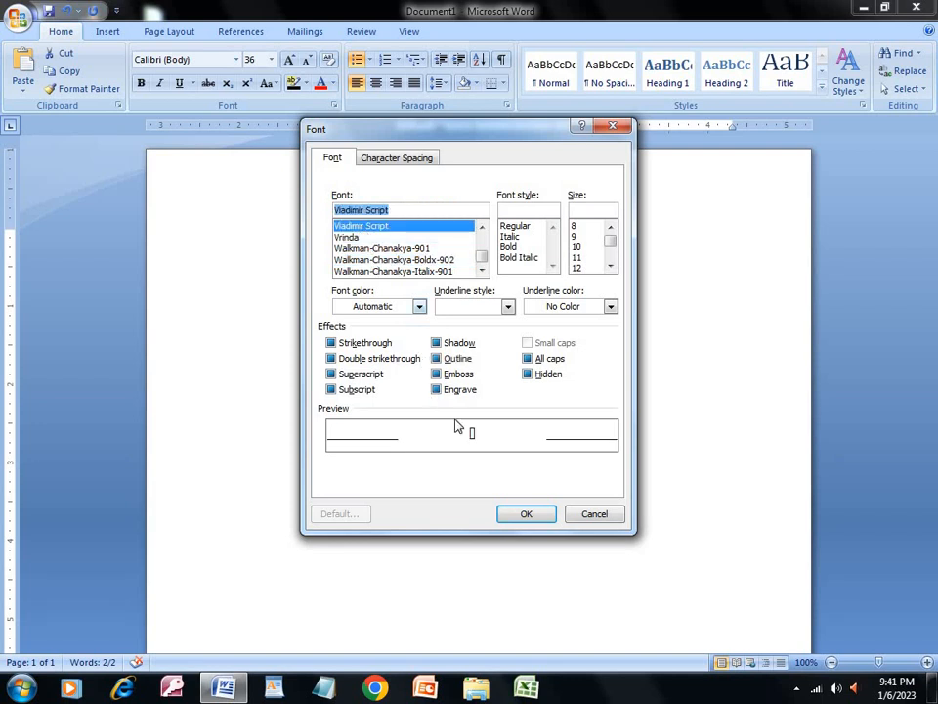
pyautogui.scroll(3, 400, 245)
pyautogui.scroll(1, 393, 241)
pyautogui.click(376, 228)
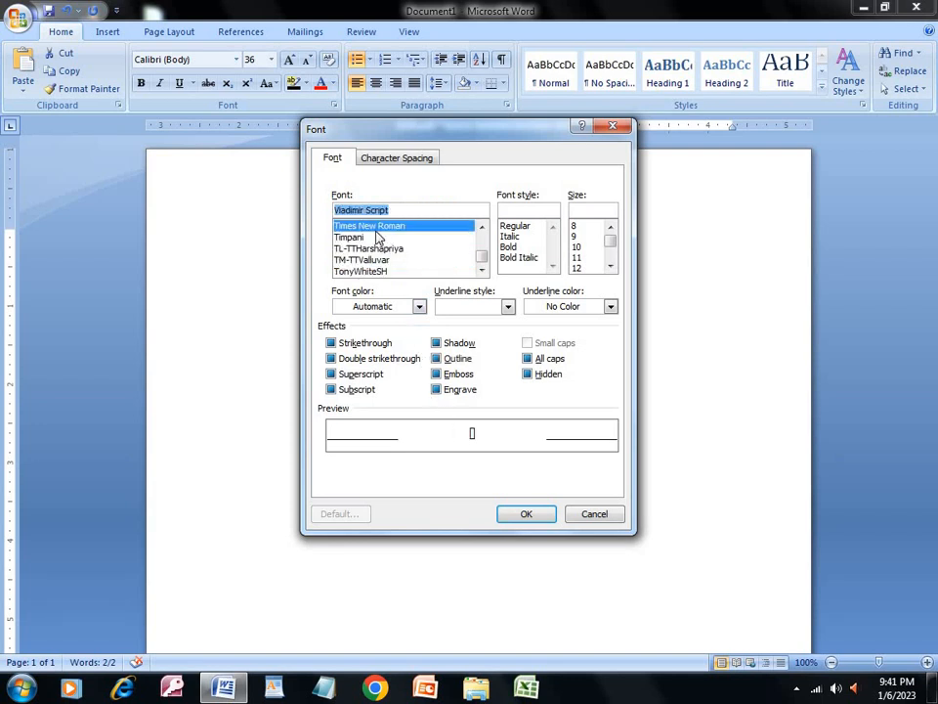
pyautogui.click(368, 246)
pyautogui.scroll(8, 367, 245)
pyautogui.click(367, 248)
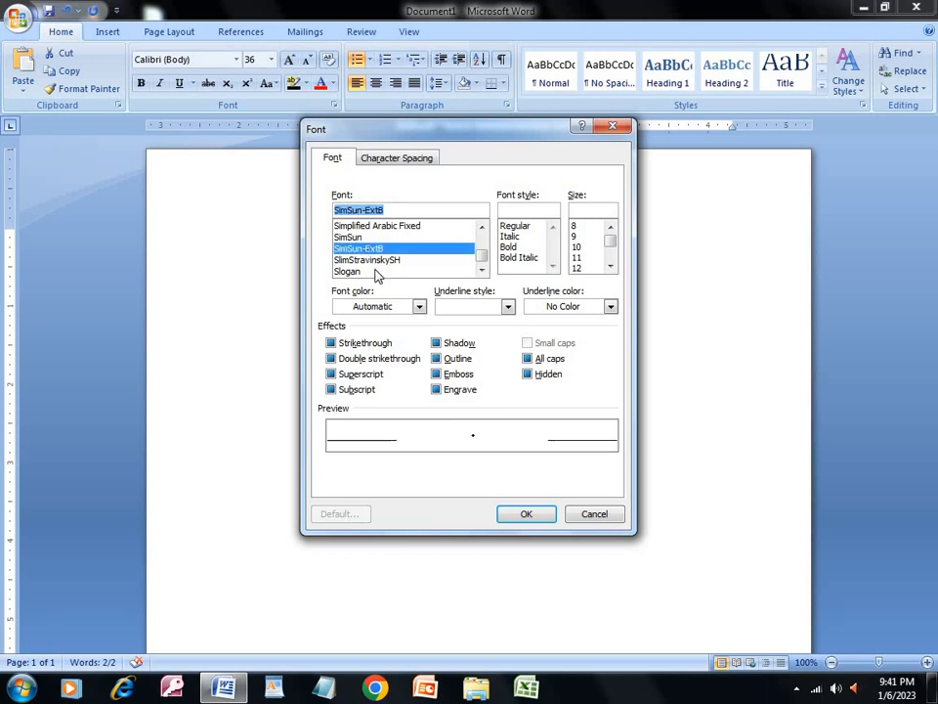
pyautogui.click(377, 270)
pyautogui.click(374, 238)
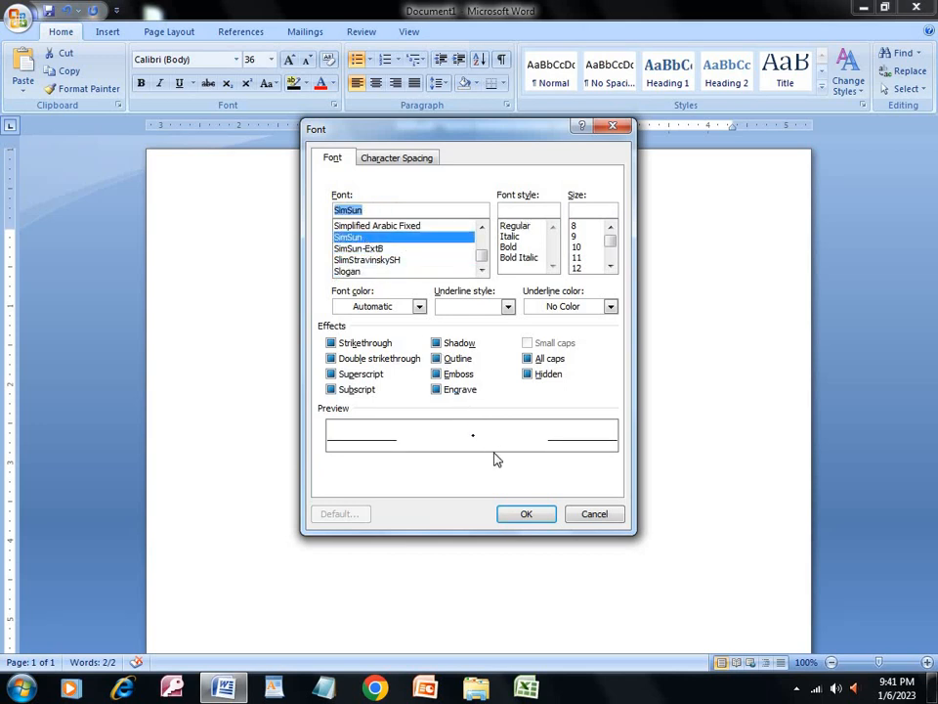
pyautogui.click(409, 228)
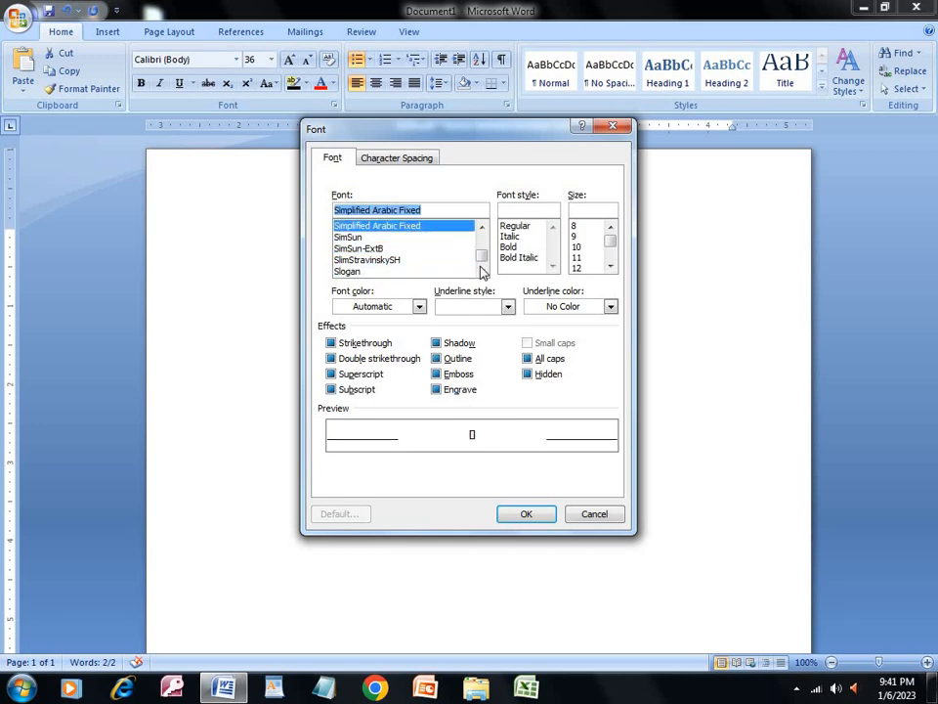
pyautogui.click(596, 515)
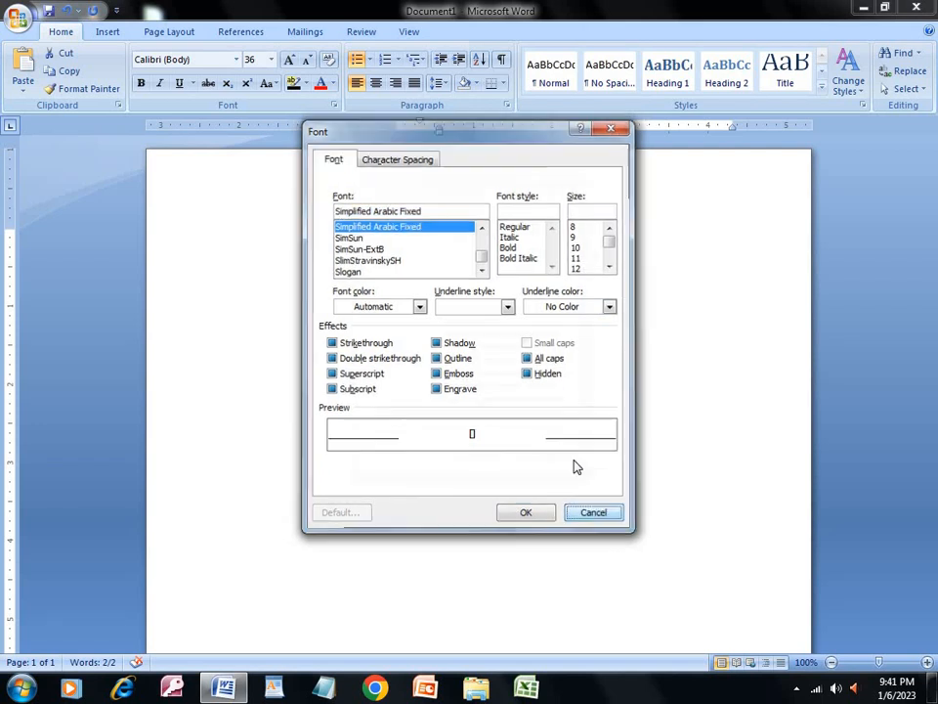
# - Apply the ® bullet to the two-line list and convert it to a numbered list in the 1. 2. 3. format
pyautogui.click(472, 455)
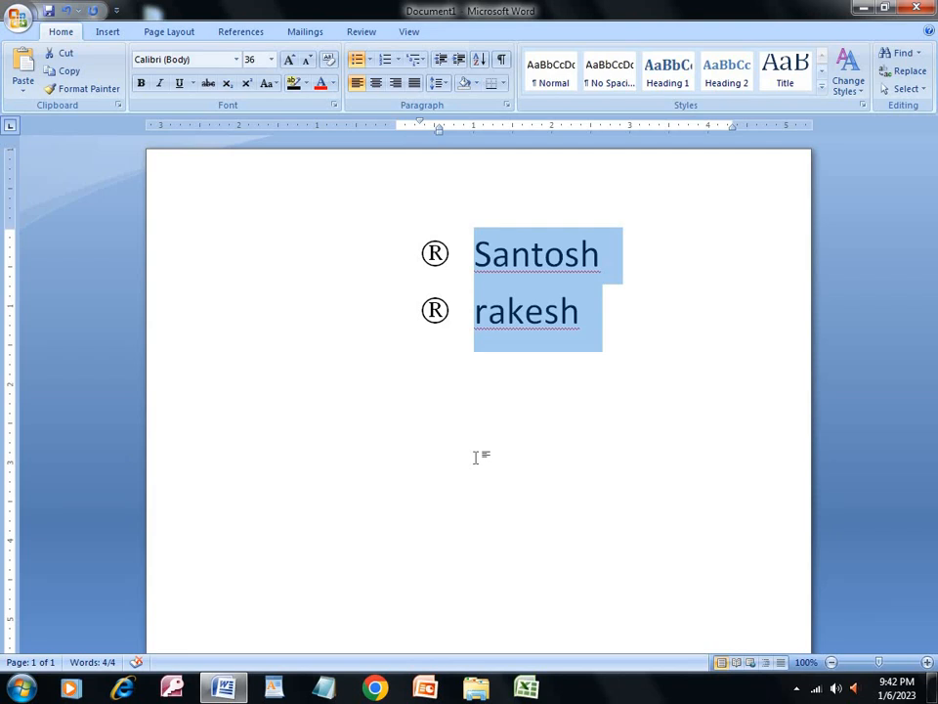
pyautogui.click(396, 60)
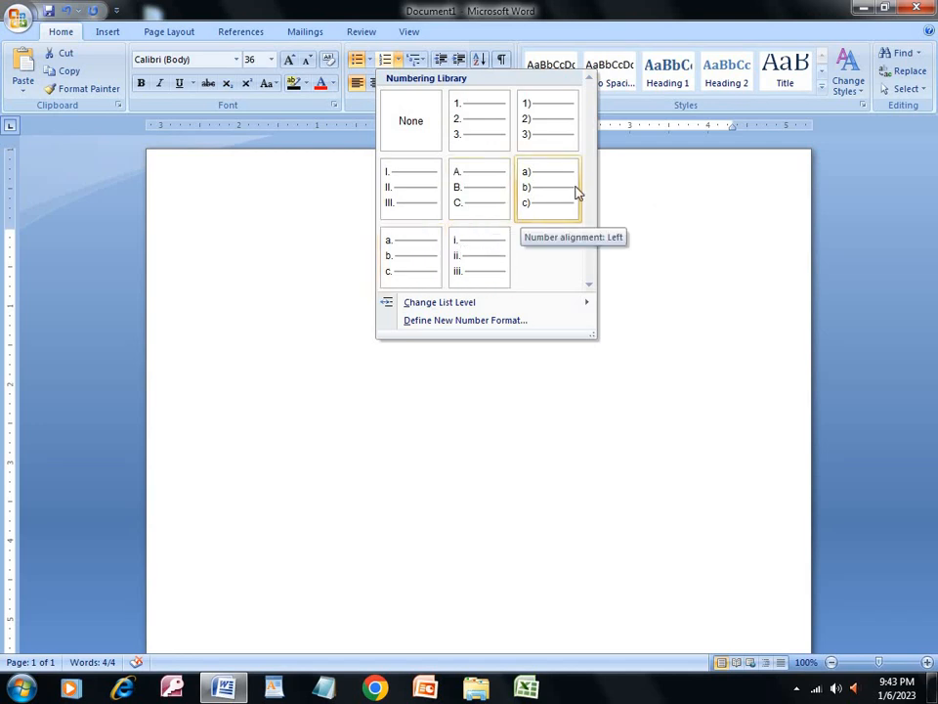
pyautogui.click(470, 121)
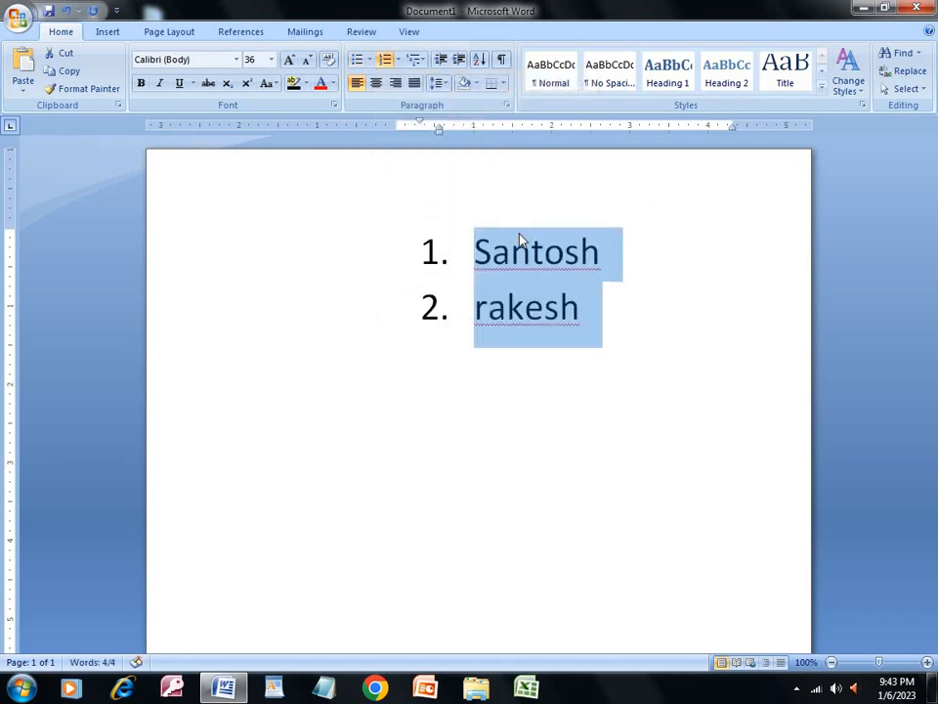
# - Extend the numbered list with four more first names as items 3 to 6
pyautogui.click(612, 321)
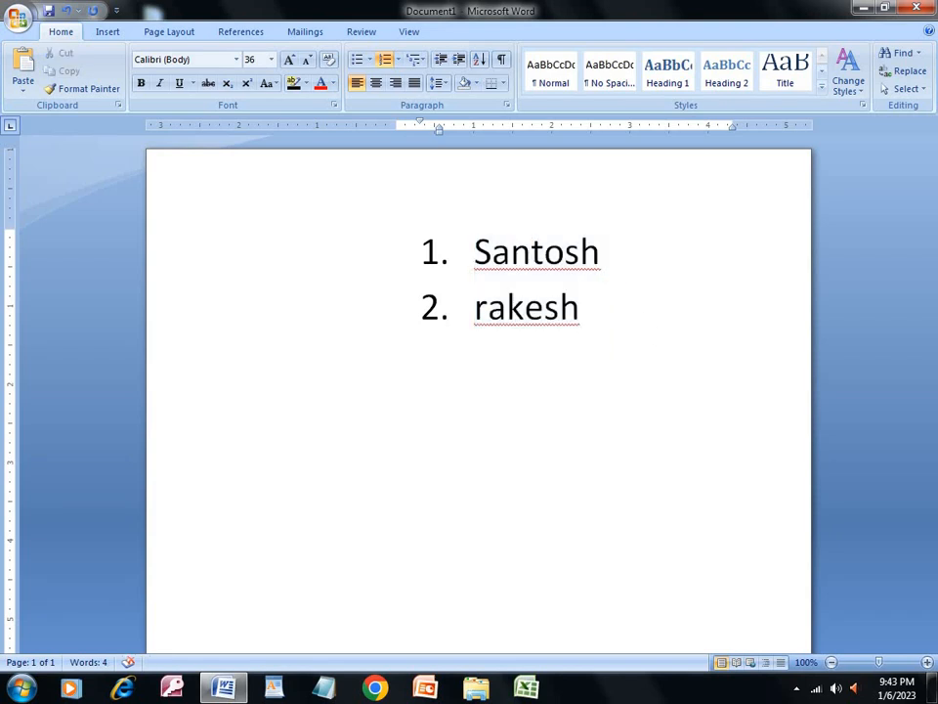
pyautogui.press('Return')
pyautogui.write('ganga')
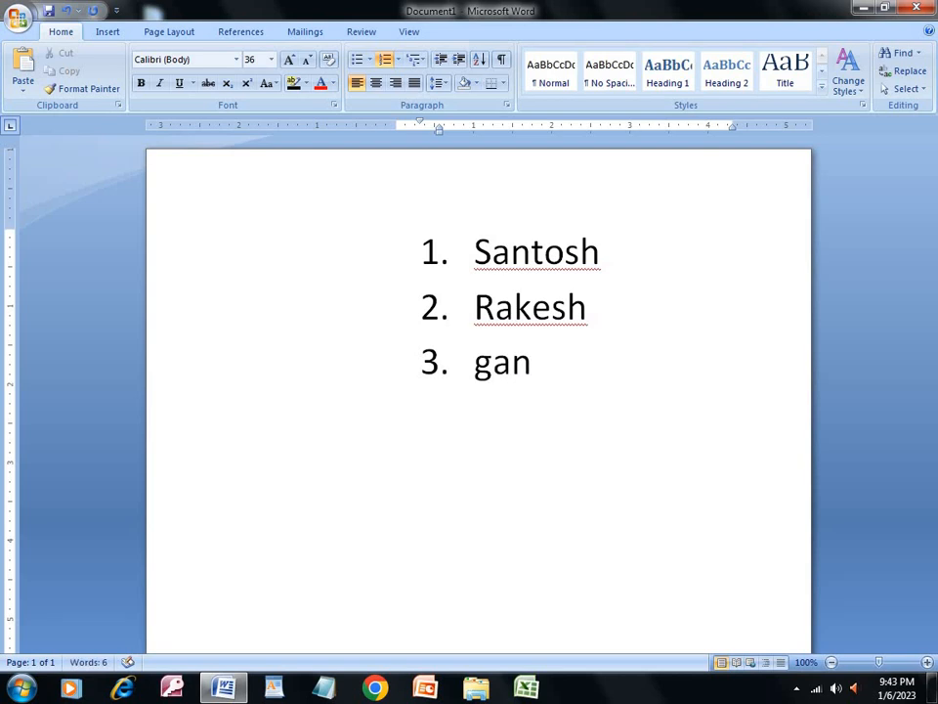
pyautogui.press('Return')
pyautogui.write('r')
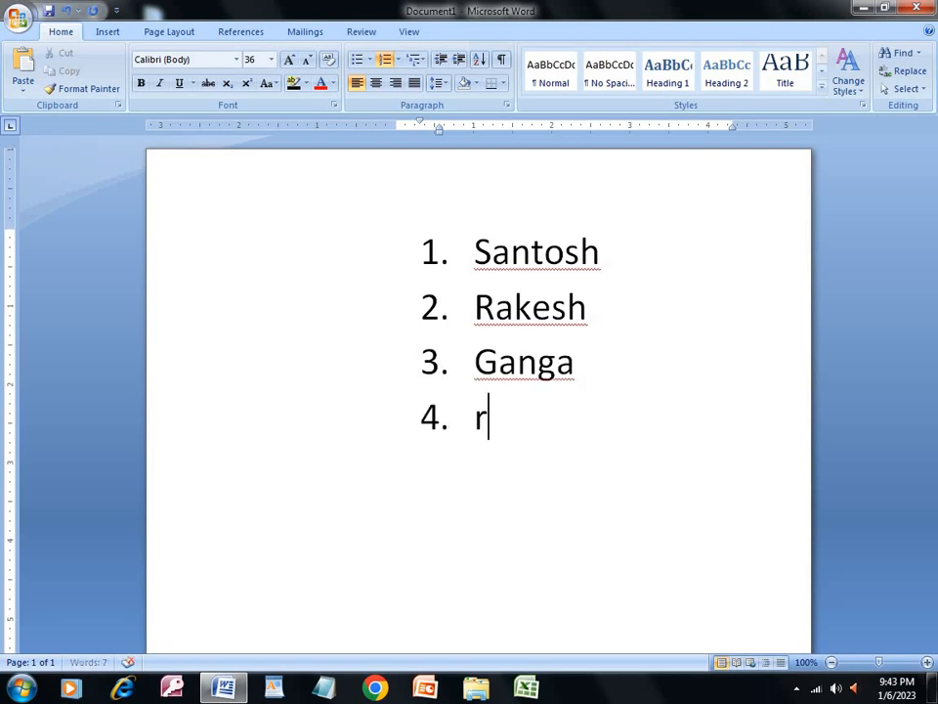
pyautogui.write('ama')
pyautogui.press('Return')
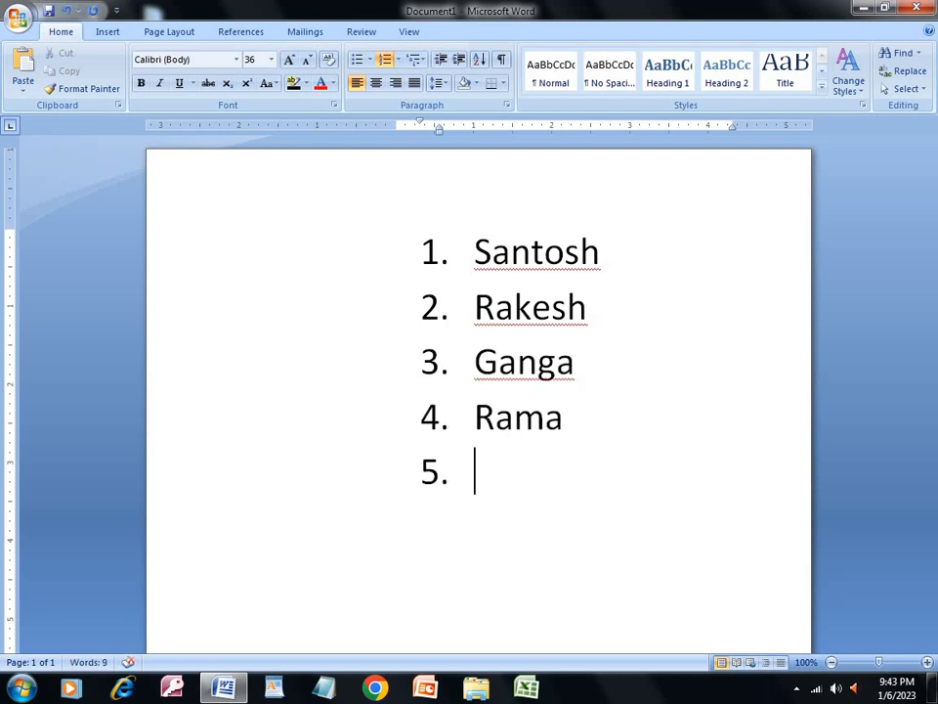
pyautogui.write('dama')
pyautogui.press('Return')
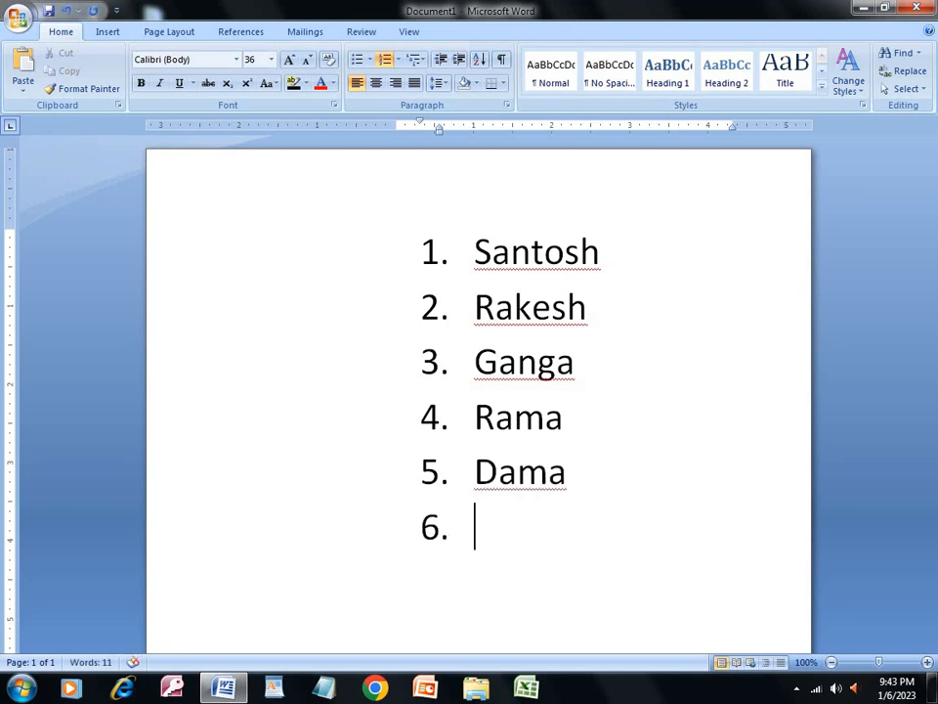
pyautogui.write('kaka')
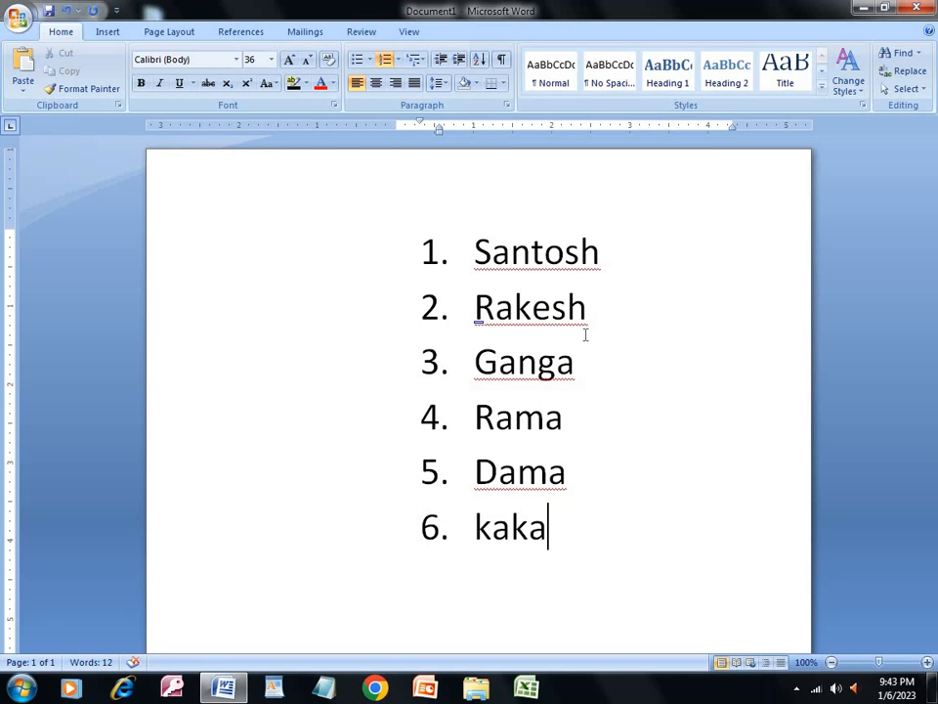
# - Apply the 1) 2) 3) format to all six list items, and change it to uppercase Roman numerals I. II. III
pyautogui.moveTo(463, 285); pyautogui.dragTo(550, 531)
pyautogui.moveTo(464, 246); pyautogui.dragTo(571, 536)
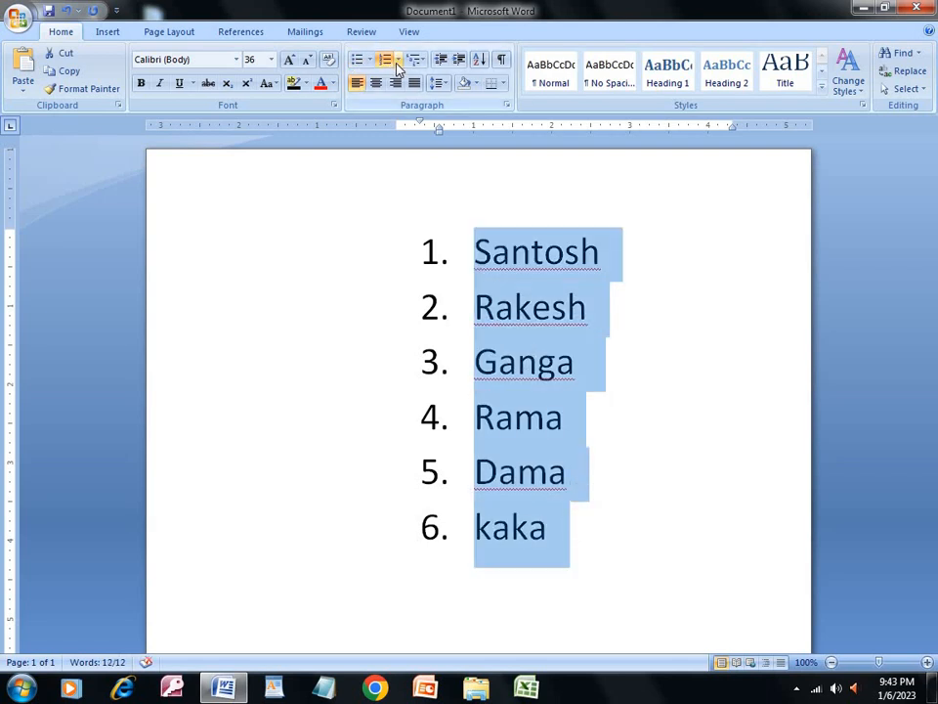
pyautogui.click(397, 60)
pyautogui.click(541, 206)
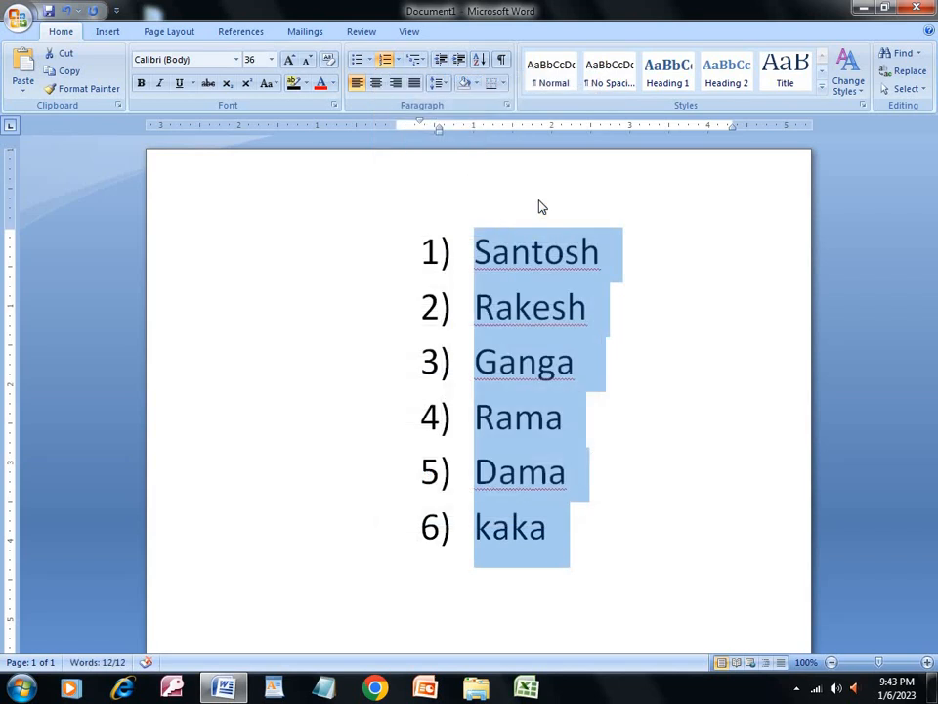
pyautogui.click(399, 60)
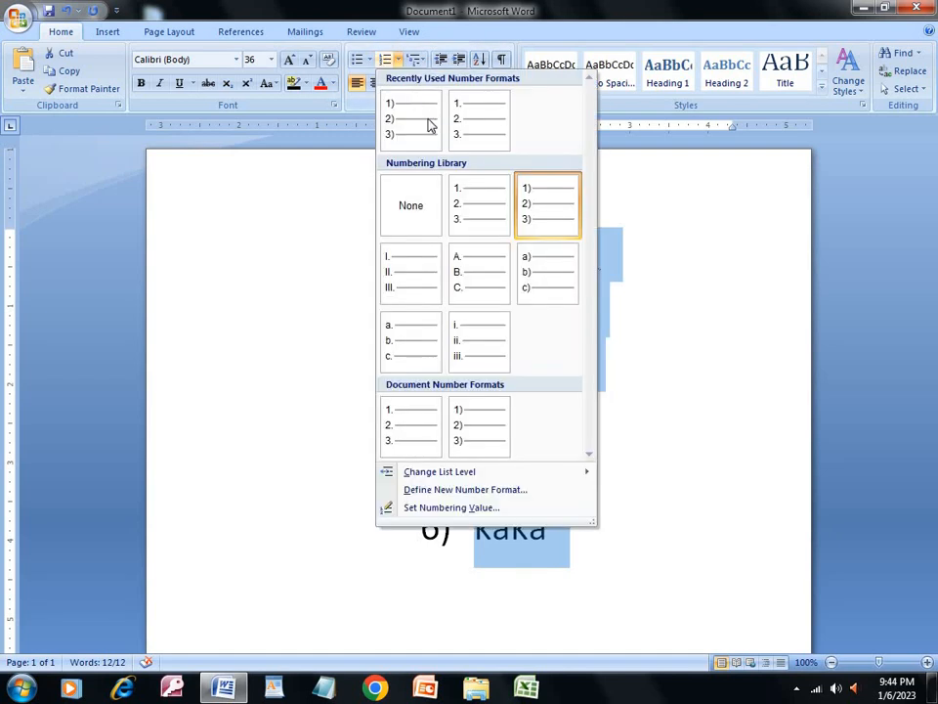
pyautogui.click(409, 280)
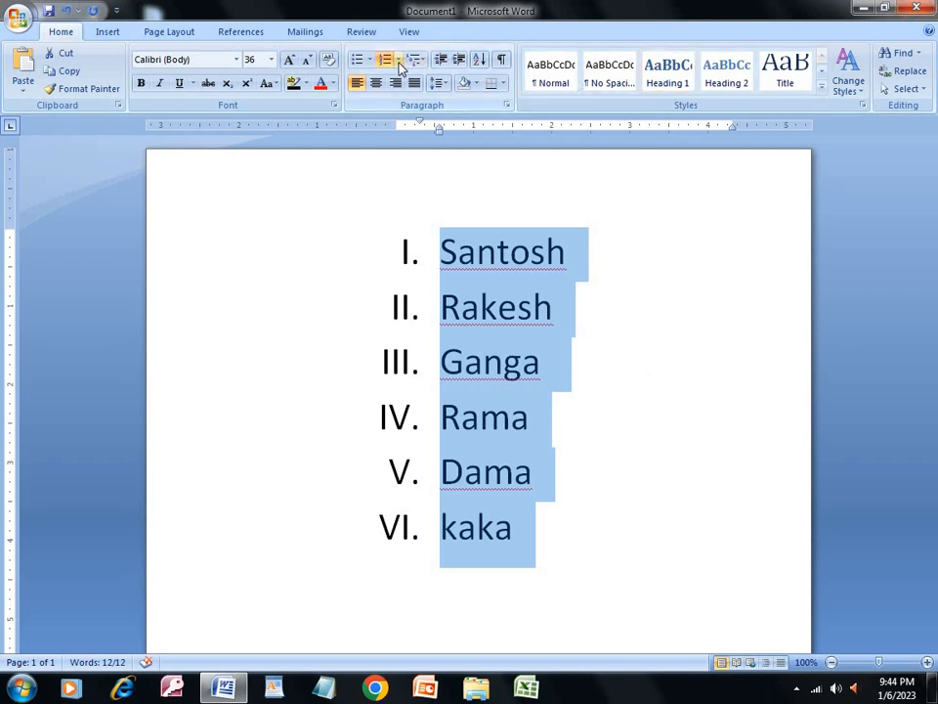
# - Look over the list levels, try a new number format with 1 in place of the Roman numeral, and discard it
pyautogui.click(396, 61)
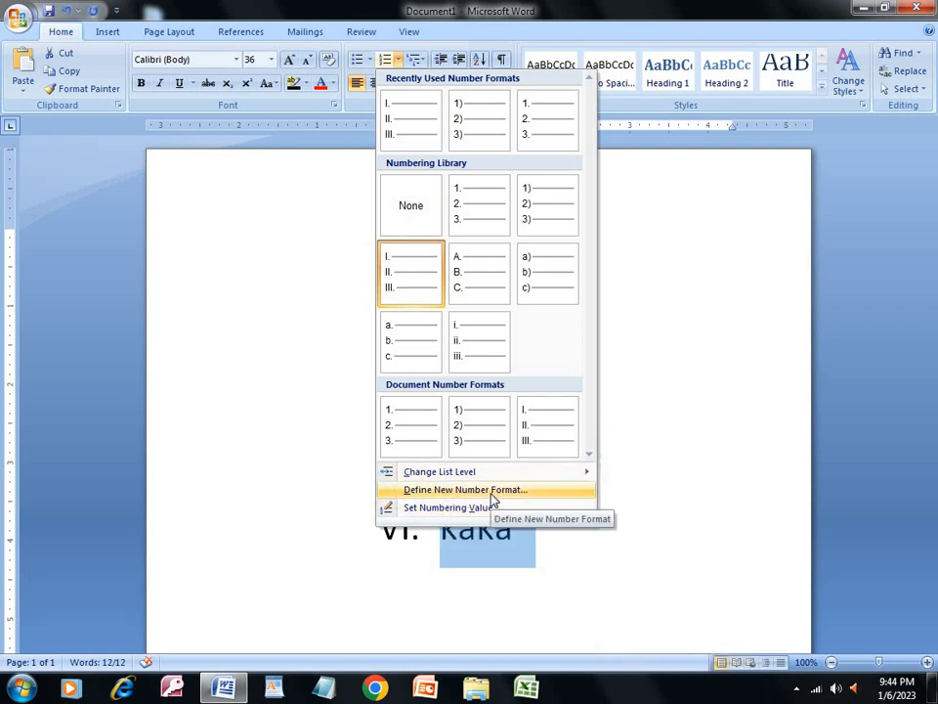
pyautogui.moveTo(486, 473)
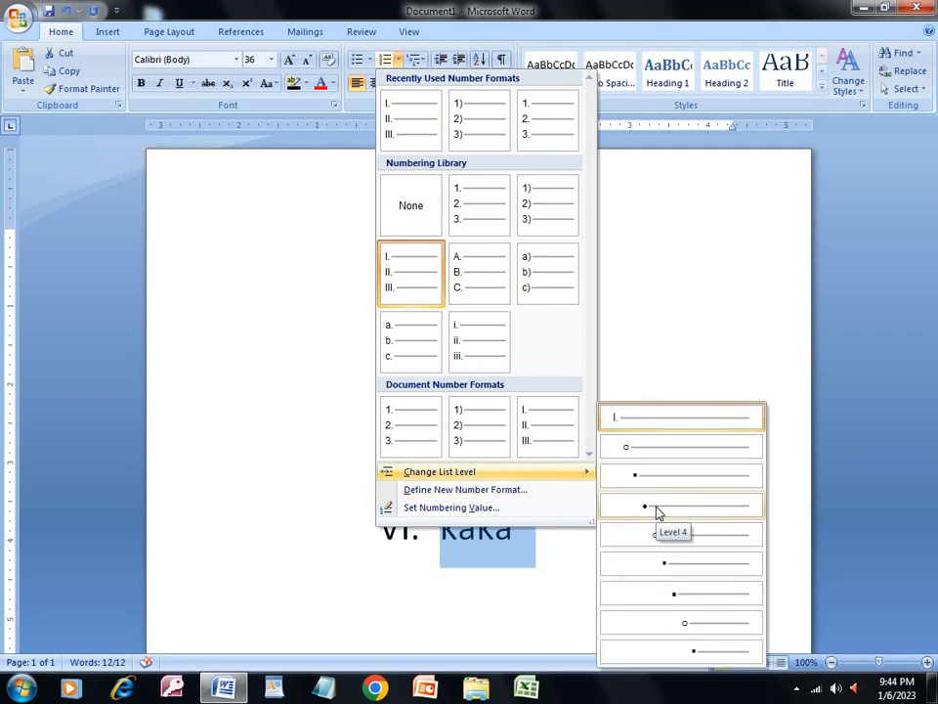
pyautogui.click(495, 490)
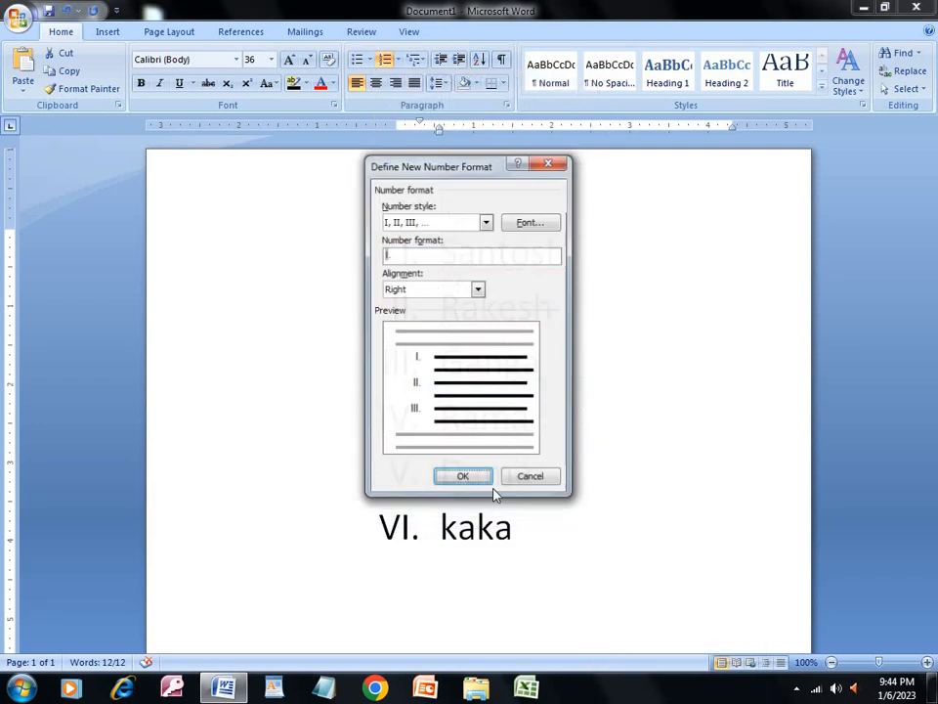
pyautogui.click(485, 222)
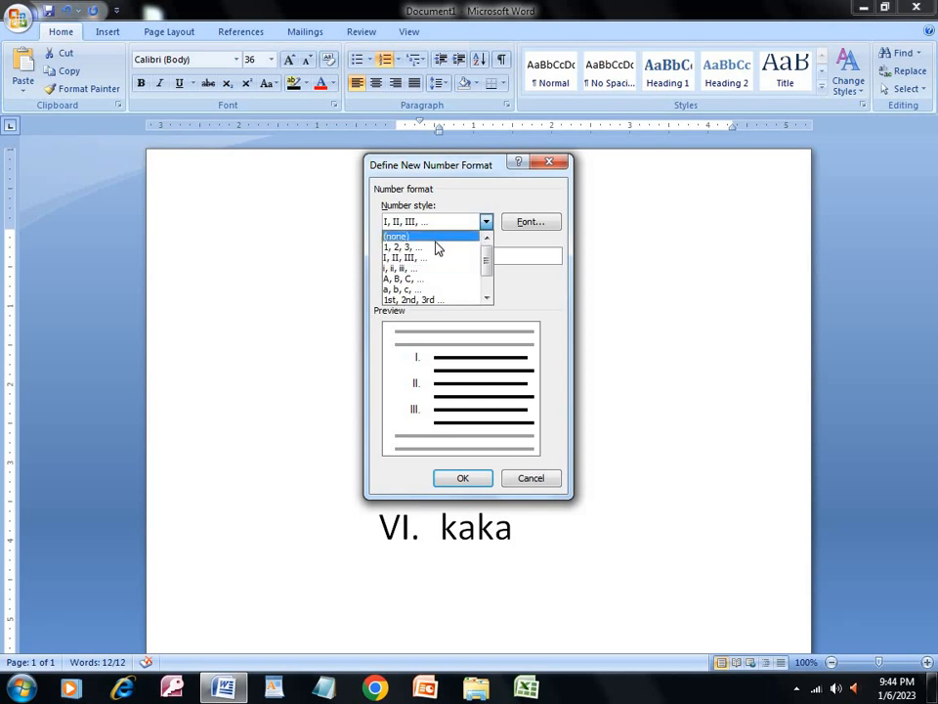
pyautogui.click(485, 225)
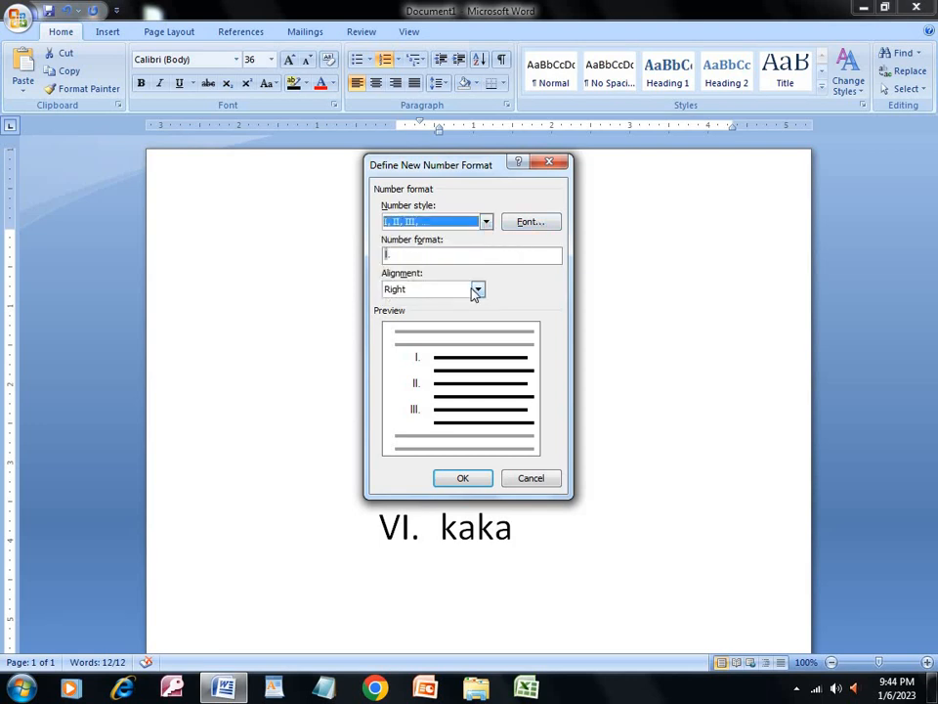
pyautogui.click(476, 291)
pyautogui.click(477, 291)
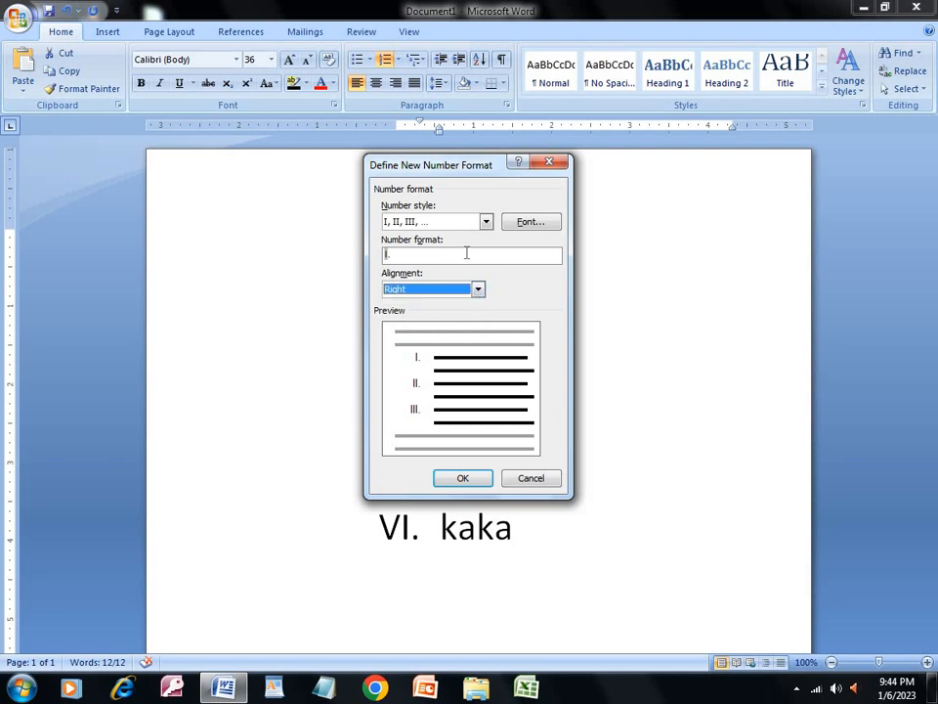
pyautogui.click(466, 253)
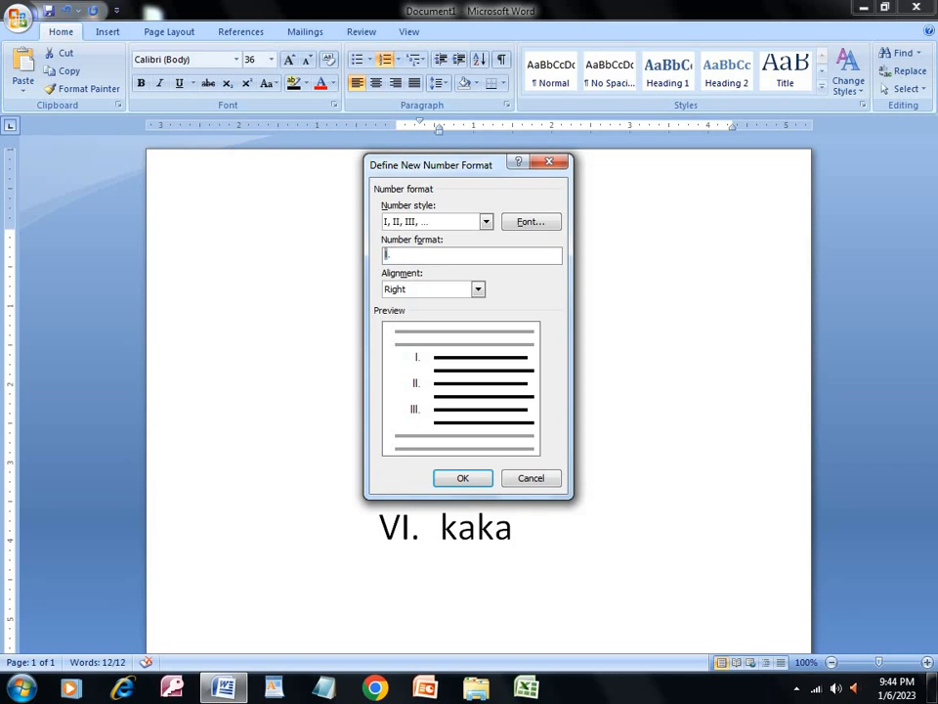
pyautogui.write('1')
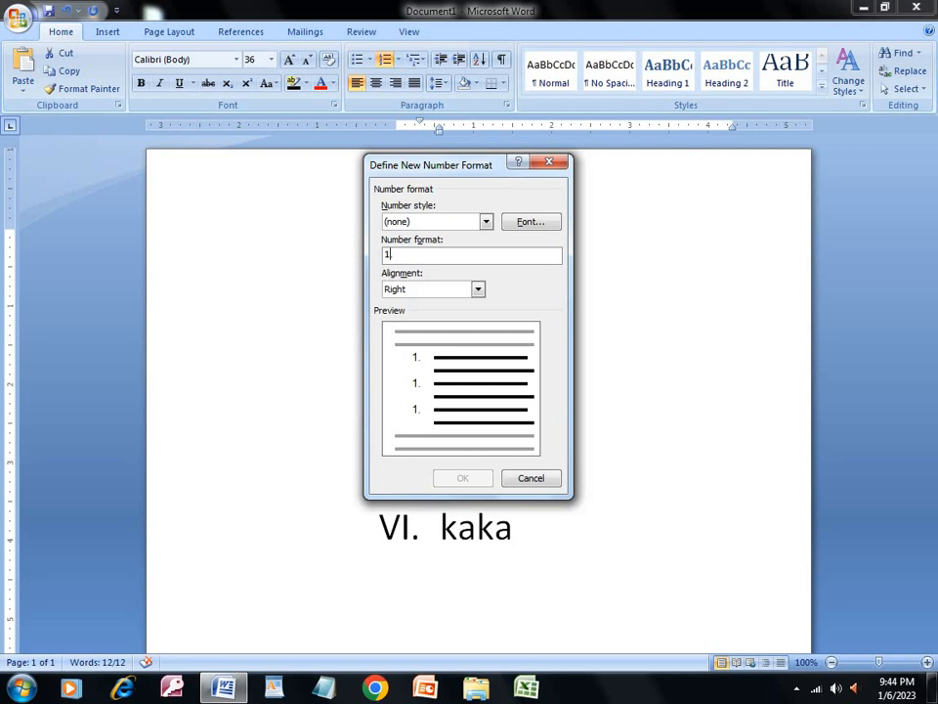
pyautogui.click(550, 163)
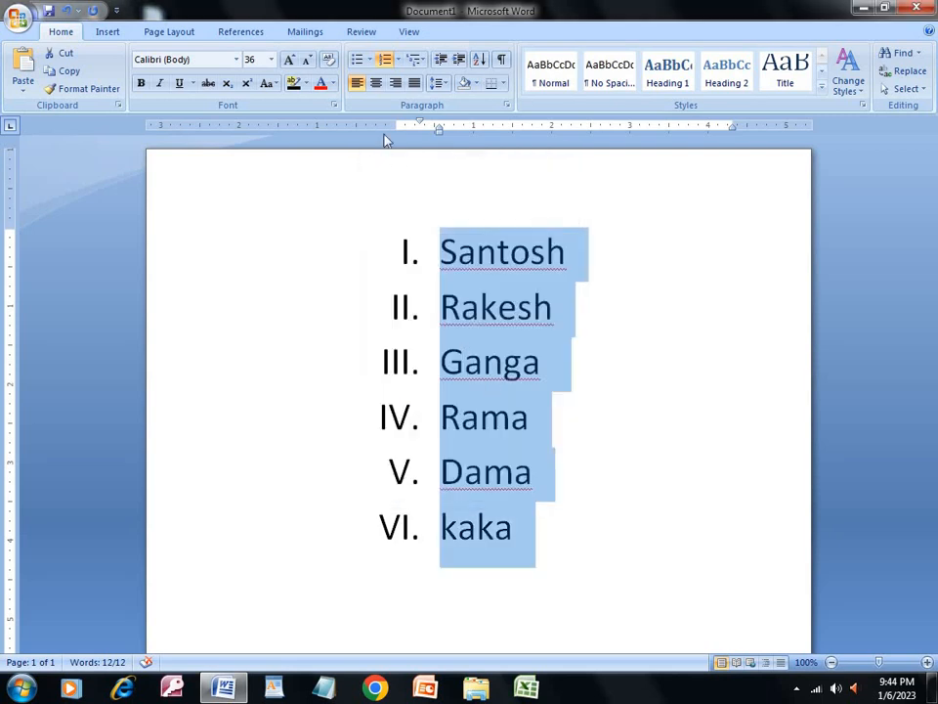
# - Start the Roman-numbered list as a new list at value II, and switch all six items to the 1. 2. 3. format
pyautogui.click(396, 59)
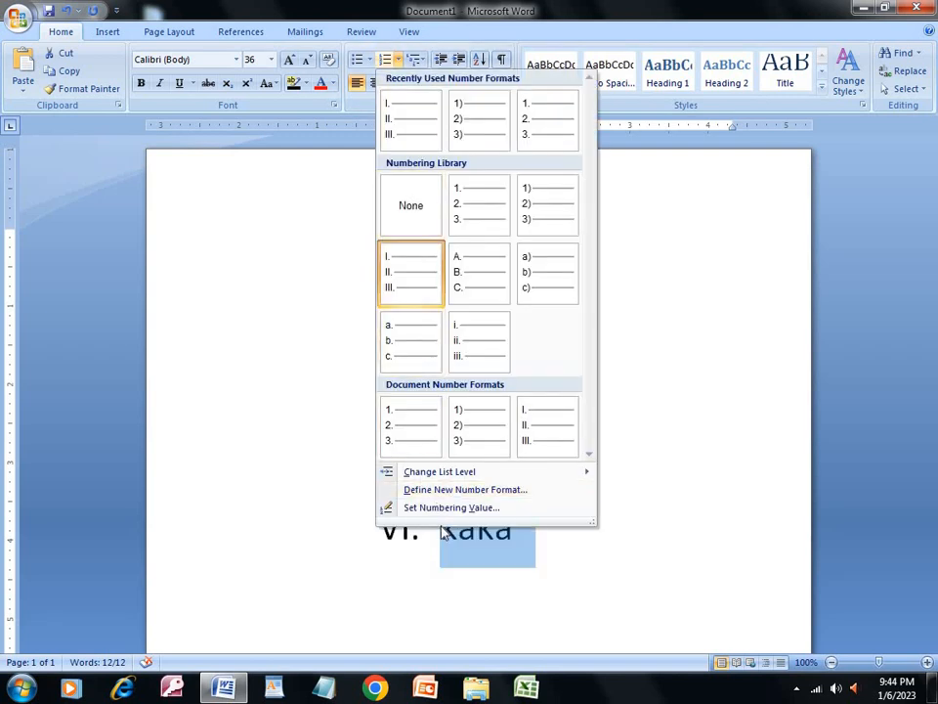
pyautogui.click(548, 509)
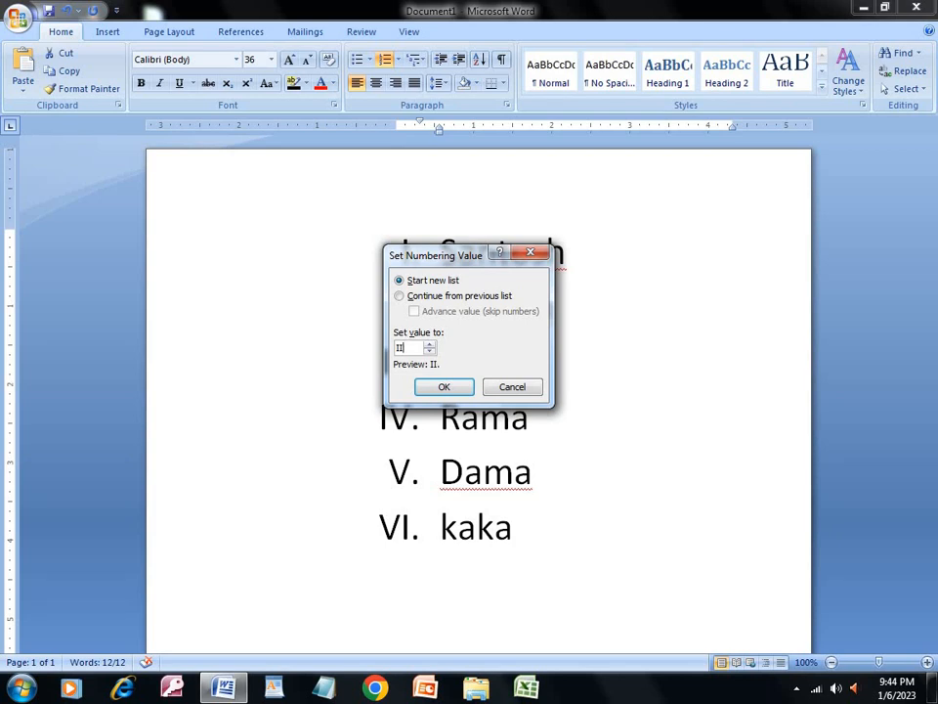
pyautogui.click(458, 388)
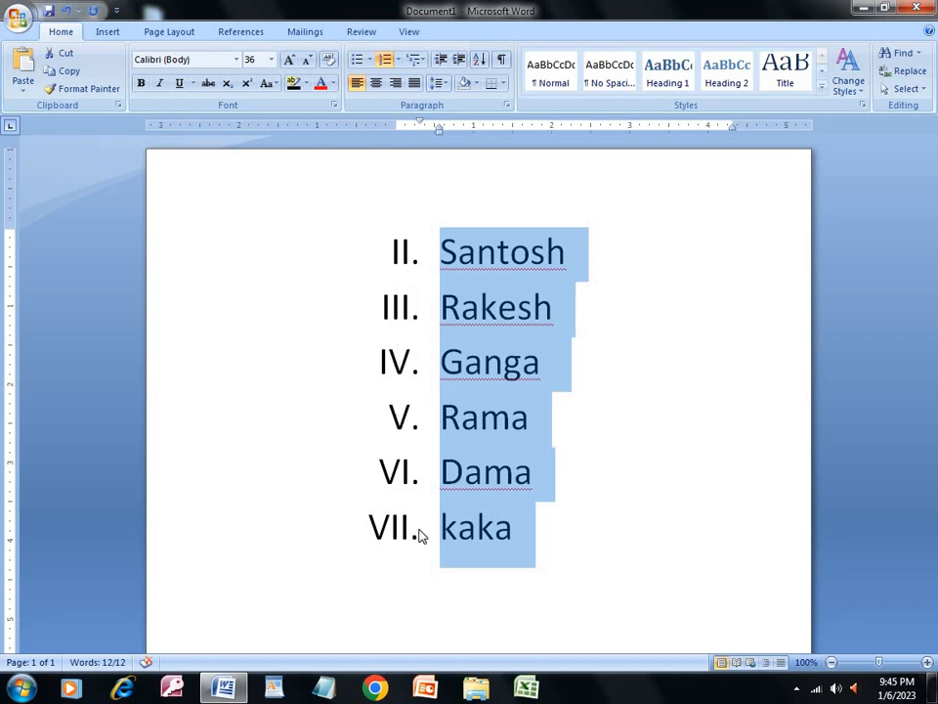
pyautogui.click(397, 60)
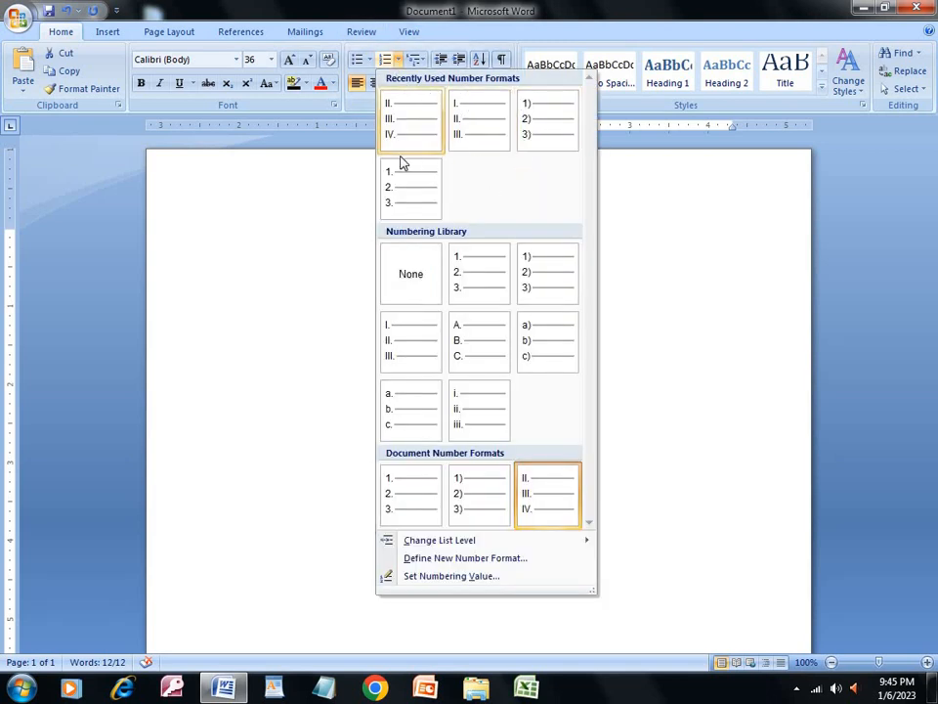
pyautogui.click(401, 188)
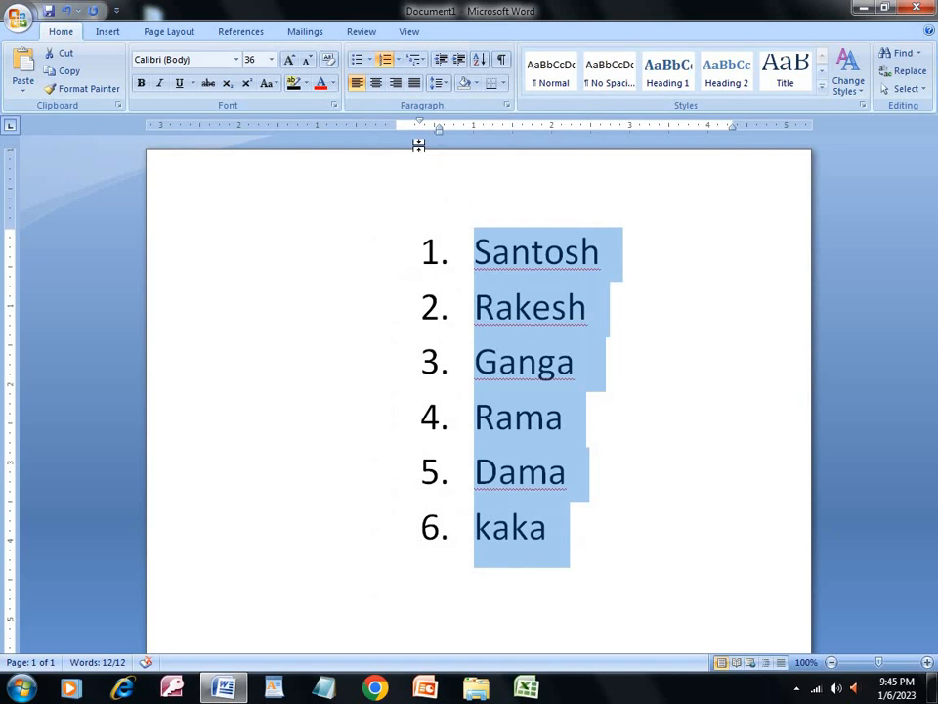
# - Set the numbering value of the six-item list to start at 10
pyautogui.click(396, 60)
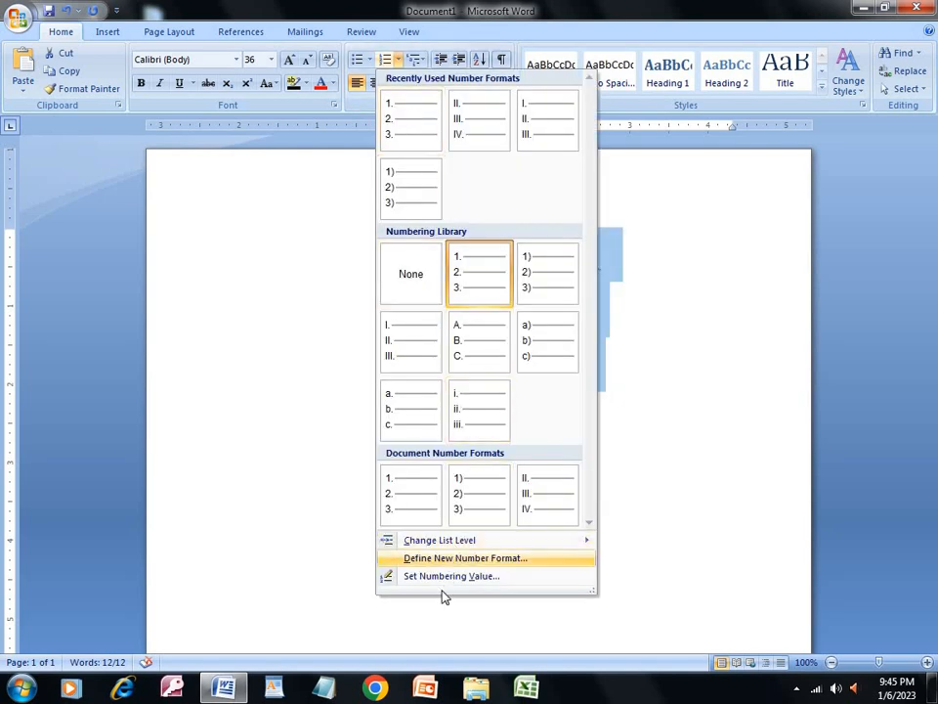
pyautogui.click(473, 577)
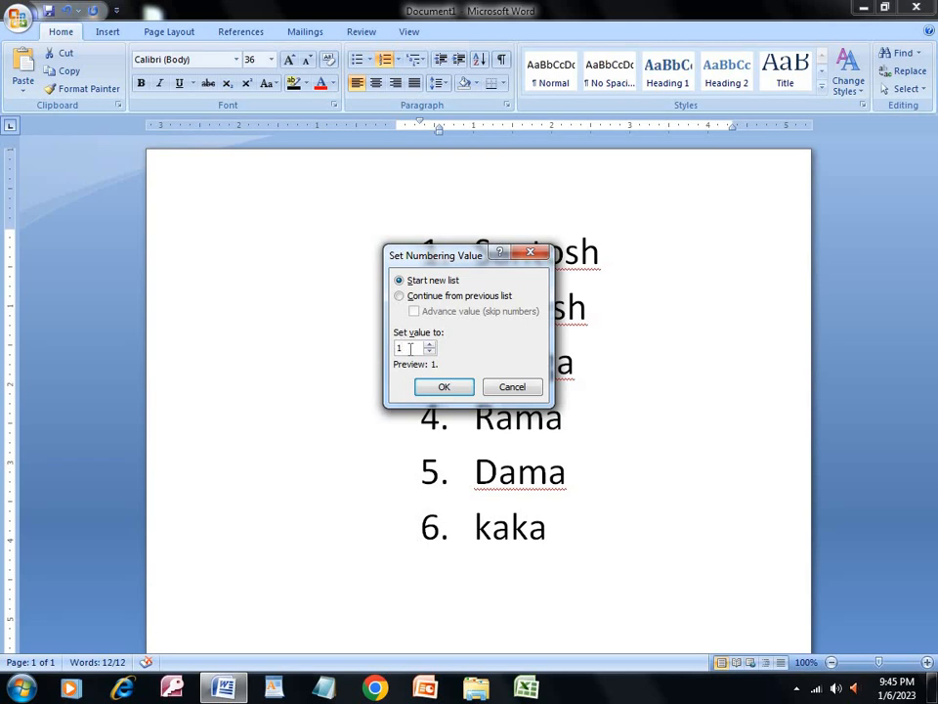
pyautogui.write('0')
pyautogui.click(416, 388)
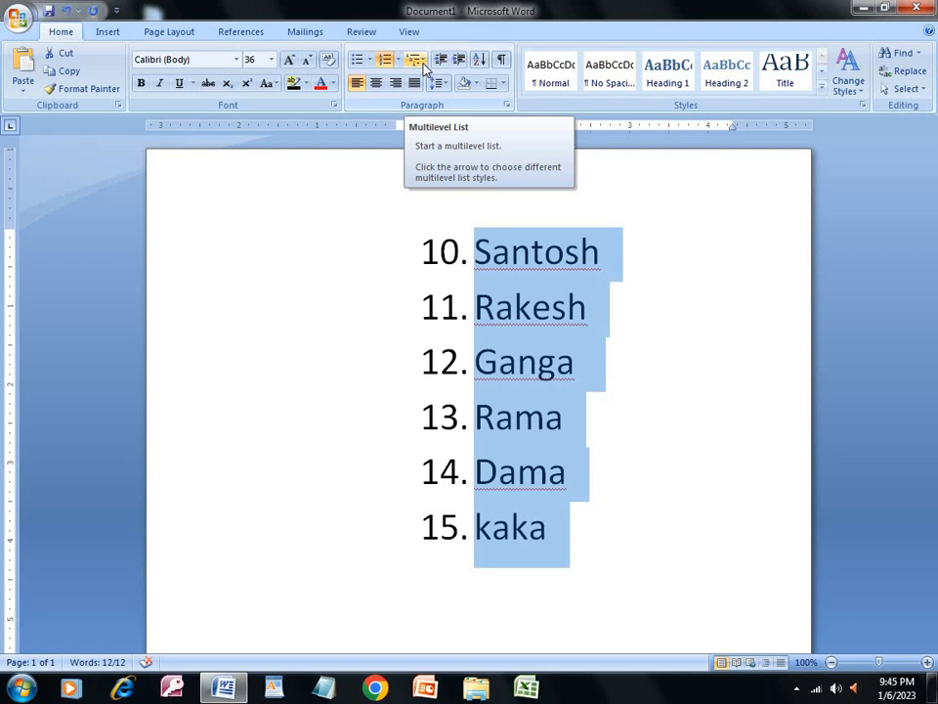
# - Define a new list style with bold, italic and underlined 1st level numbers for the six items, and look over the multilevel list gallery
pyautogui.click(419, 61)
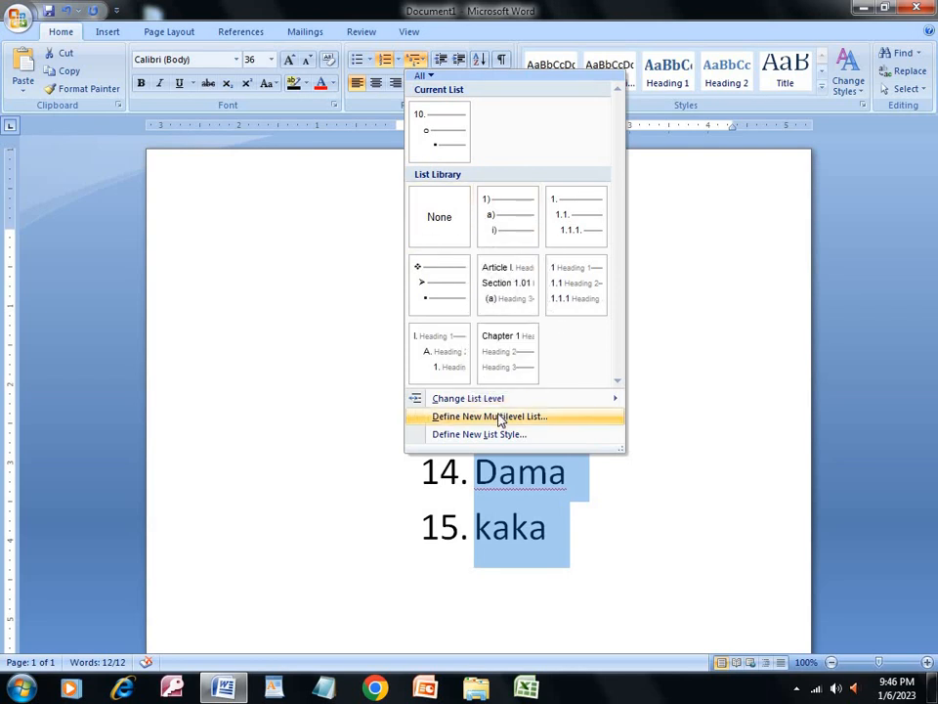
pyautogui.click(473, 434)
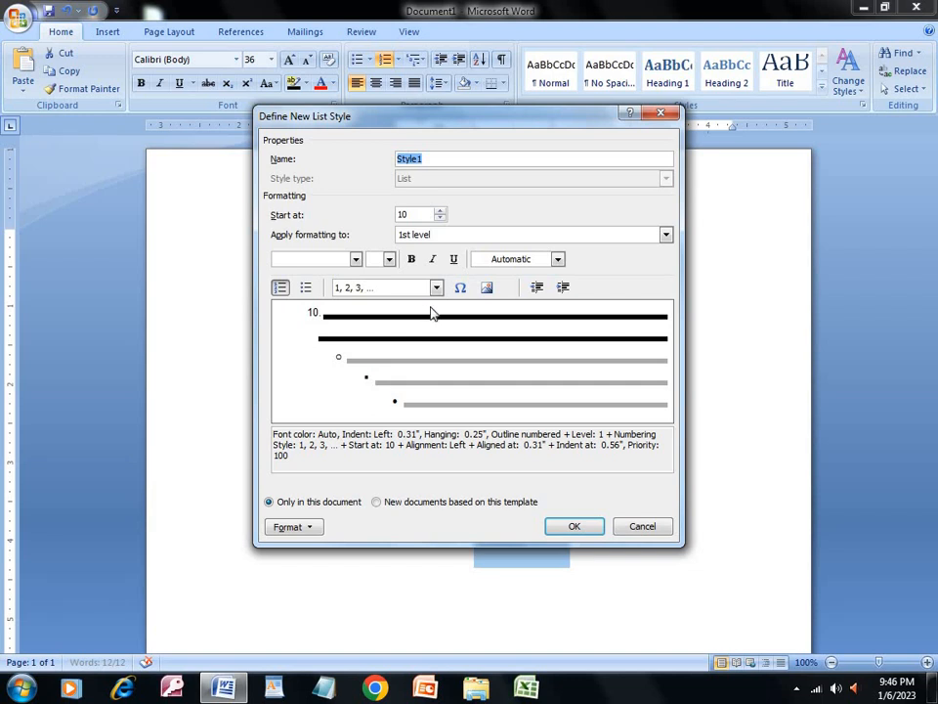
pyautogui.click(407, 263)
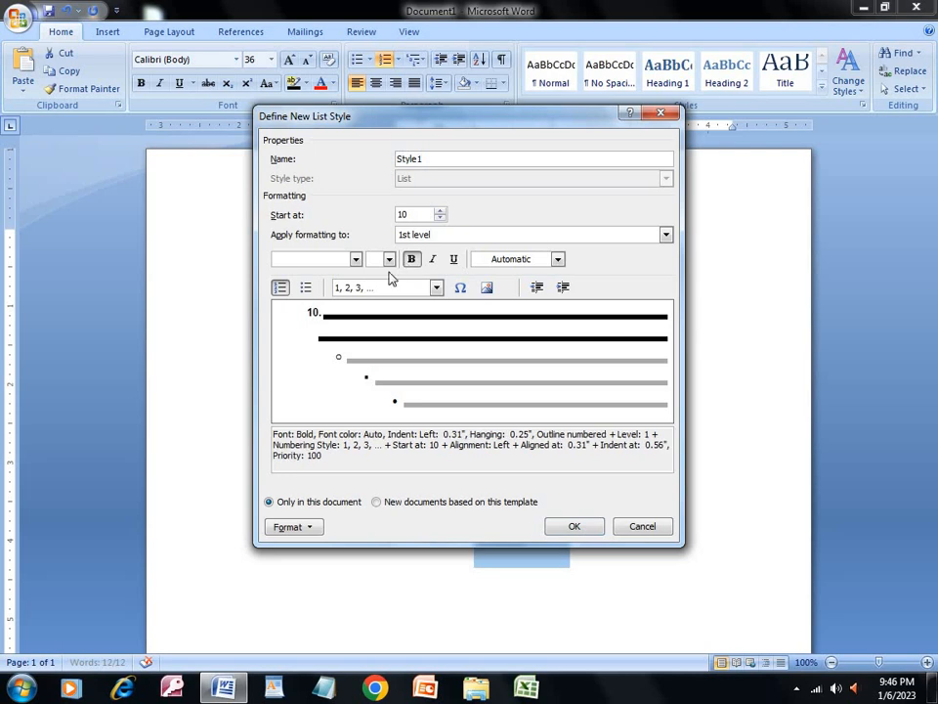
pyautogui.click(435, 261)
pyautogui.click(455, 261)
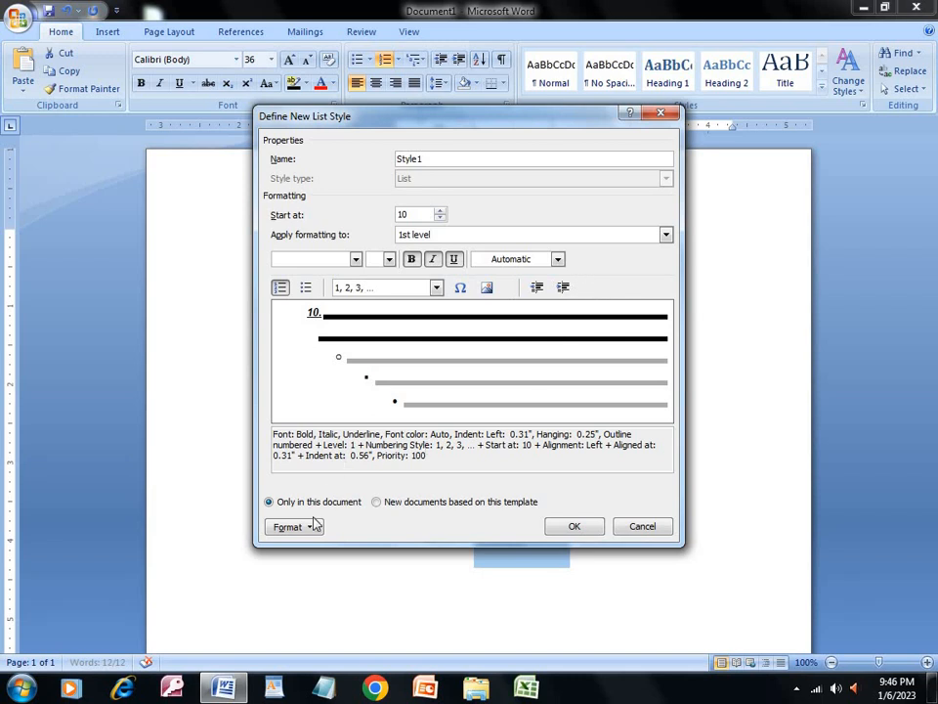
pyautogui.click(291, 527)
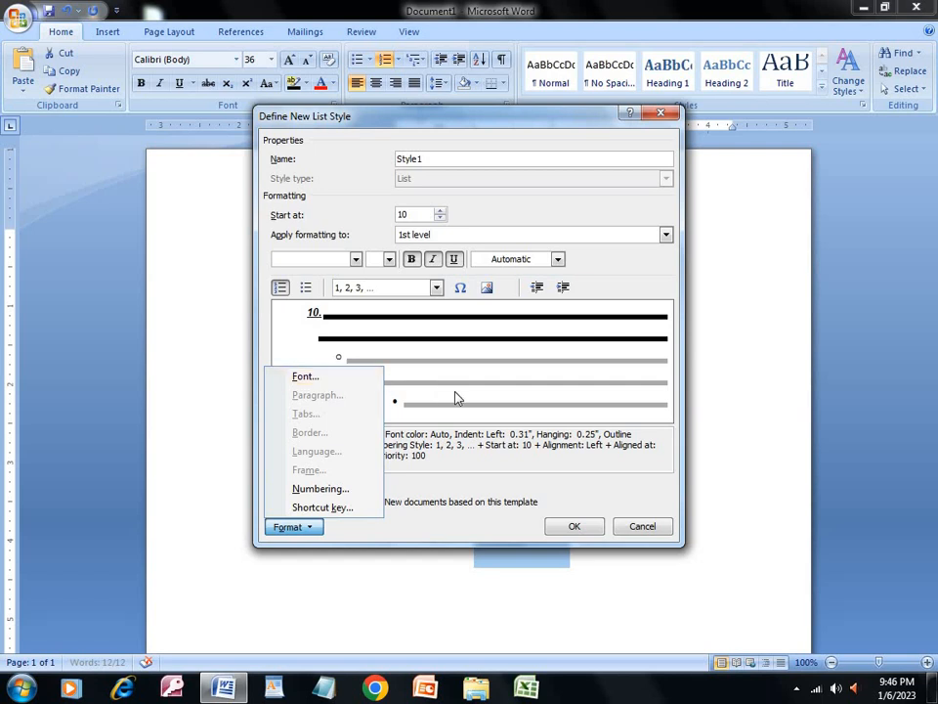
pyautogui.click(511, 434)
pyautogui.click(573, 526)
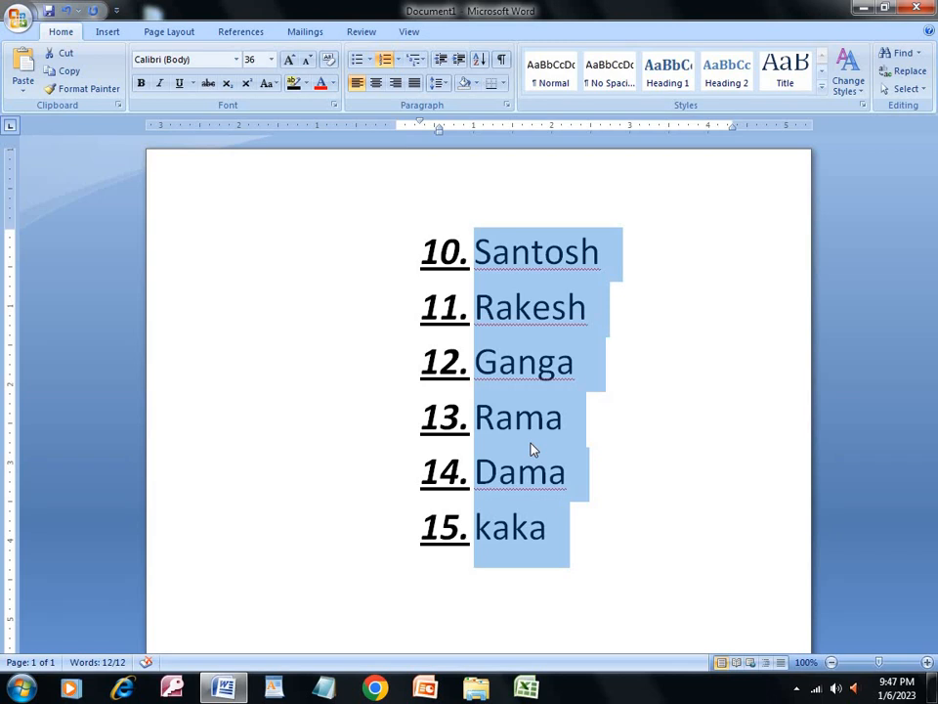
pyautogui.click(413, 60)
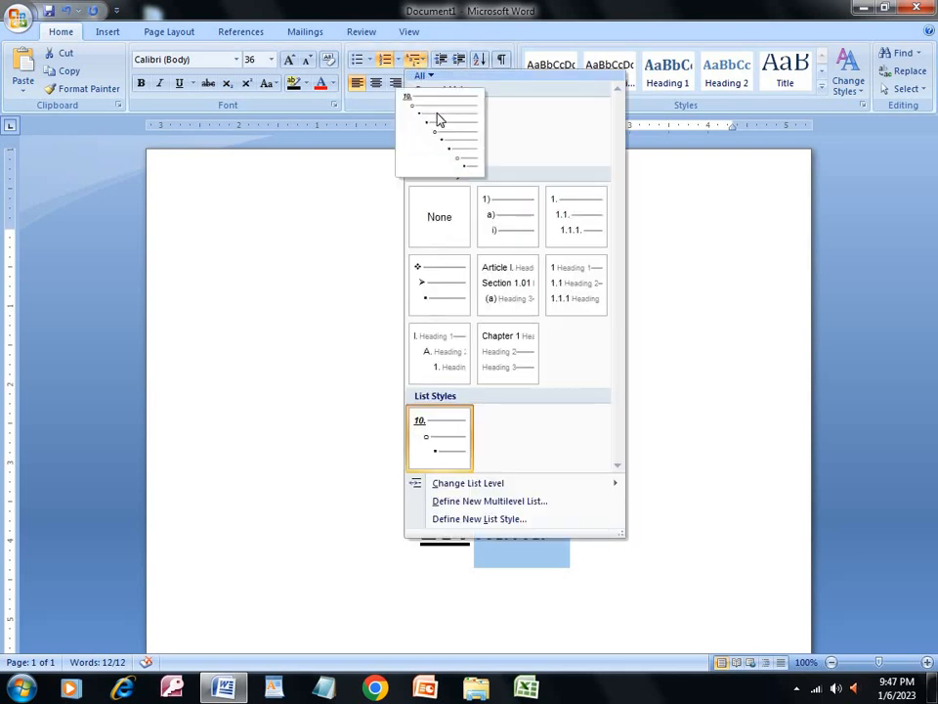
pyautogui.click(362, 104)
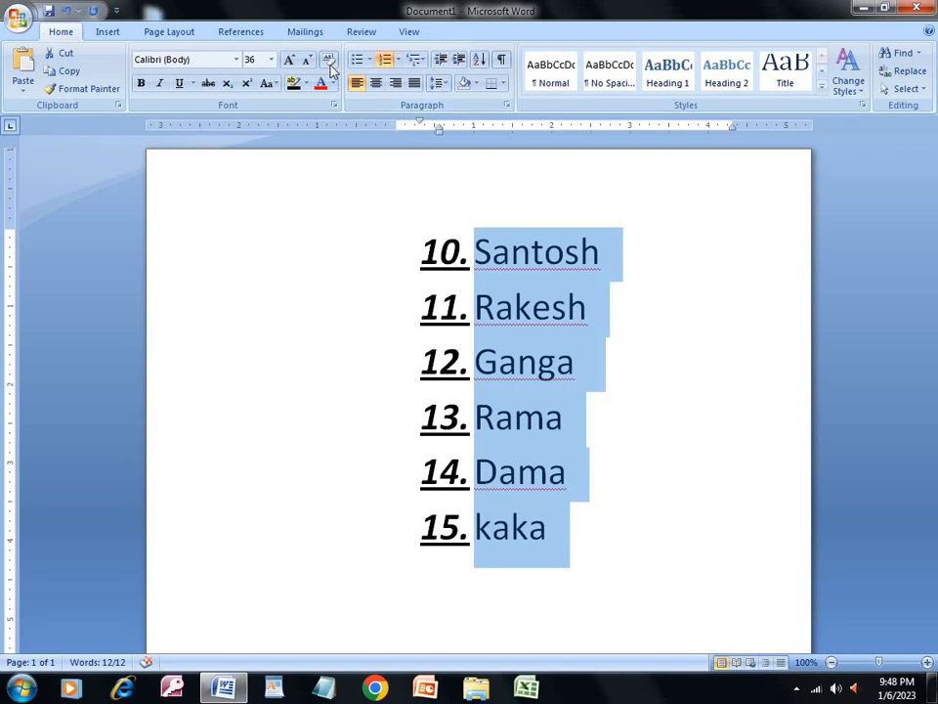
# - Toggle the ruler's display off and on, and move the left page margin to about 1 inch from the page edge
pyautogui.click(410, 33)
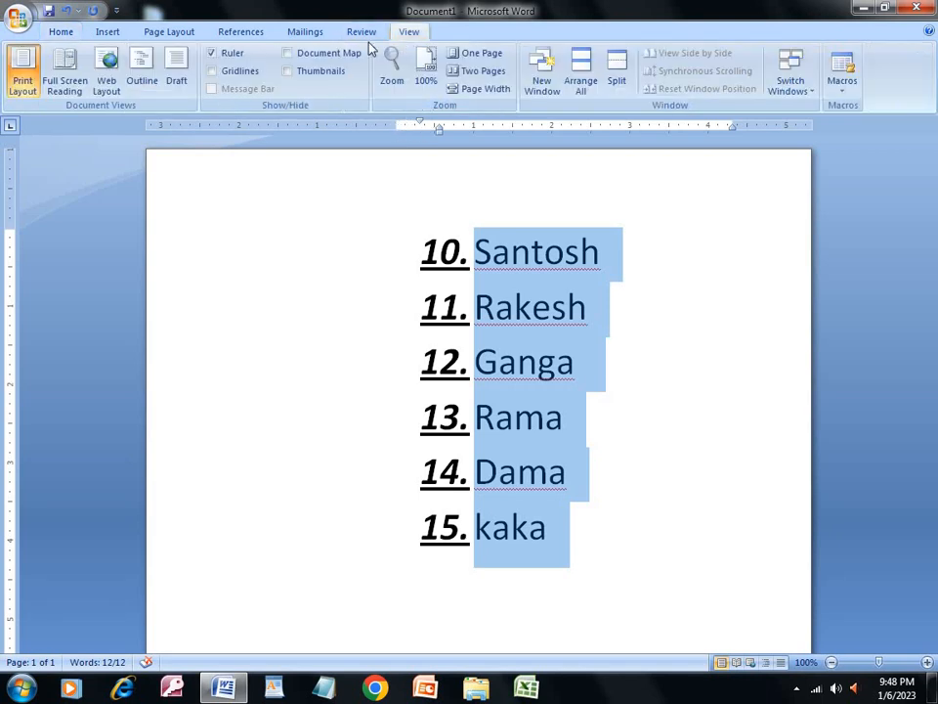
pyautogui.click(227, 56)
pyautogui.click(224, 56)
pyautogui.click(64, 32)
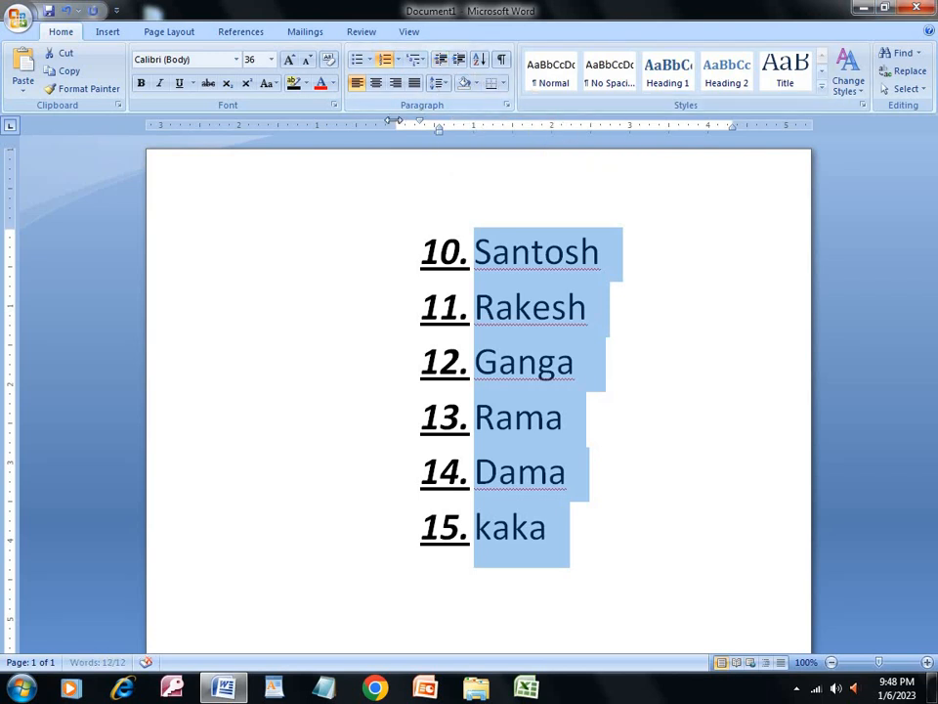
pyautogui.moveTo(396, 123); pyautogui.dragTo(225, 103)
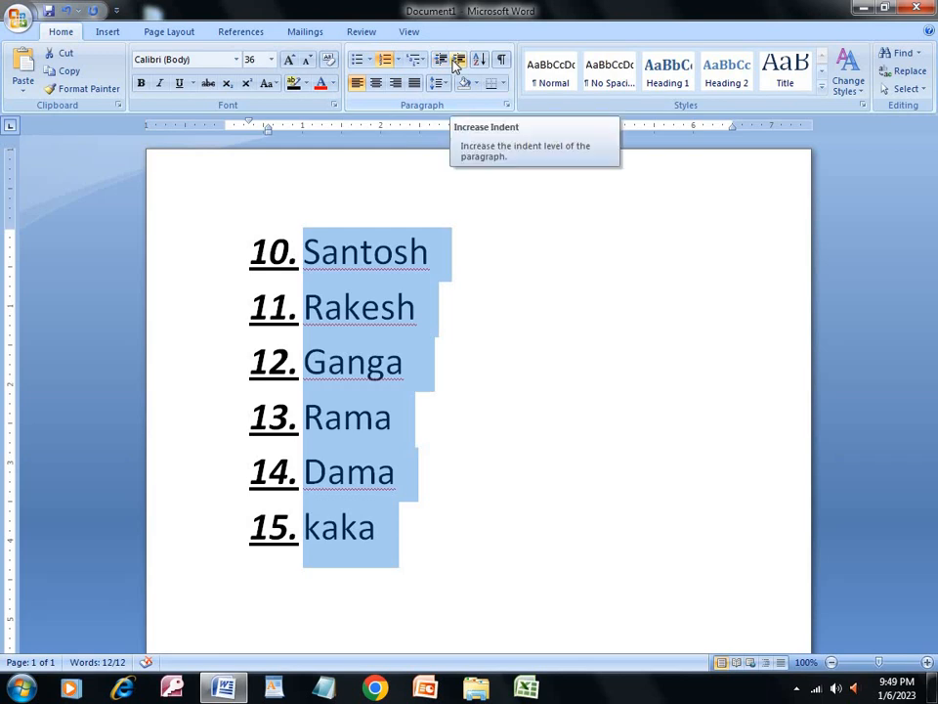
# - Try to increase the indent of the numbered list and of its first item
pyautogui.click(457, 62)
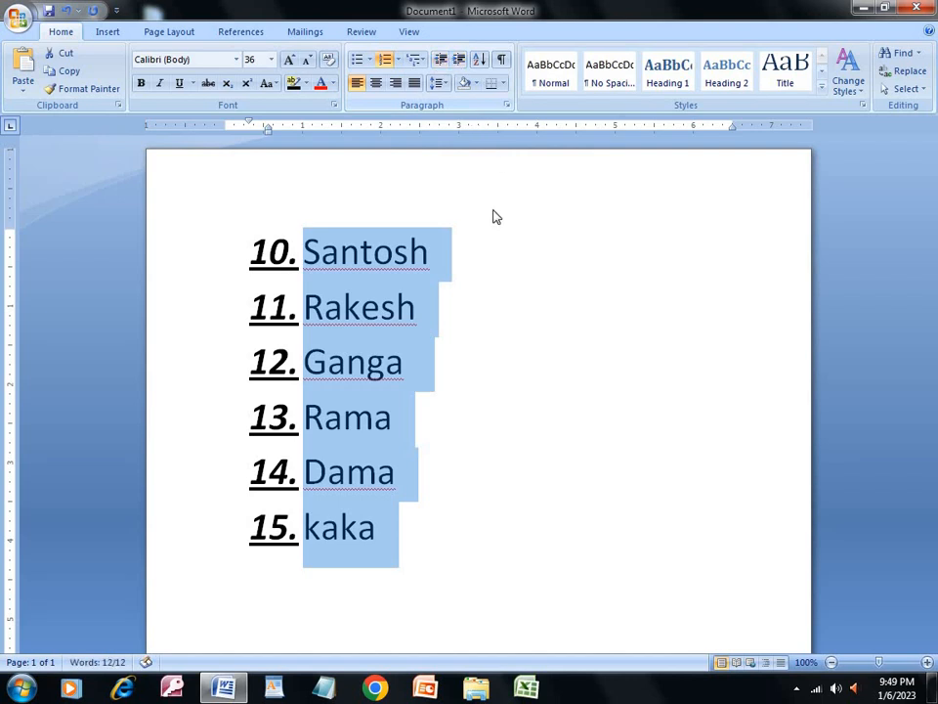
pyautogui.click(452, 240)
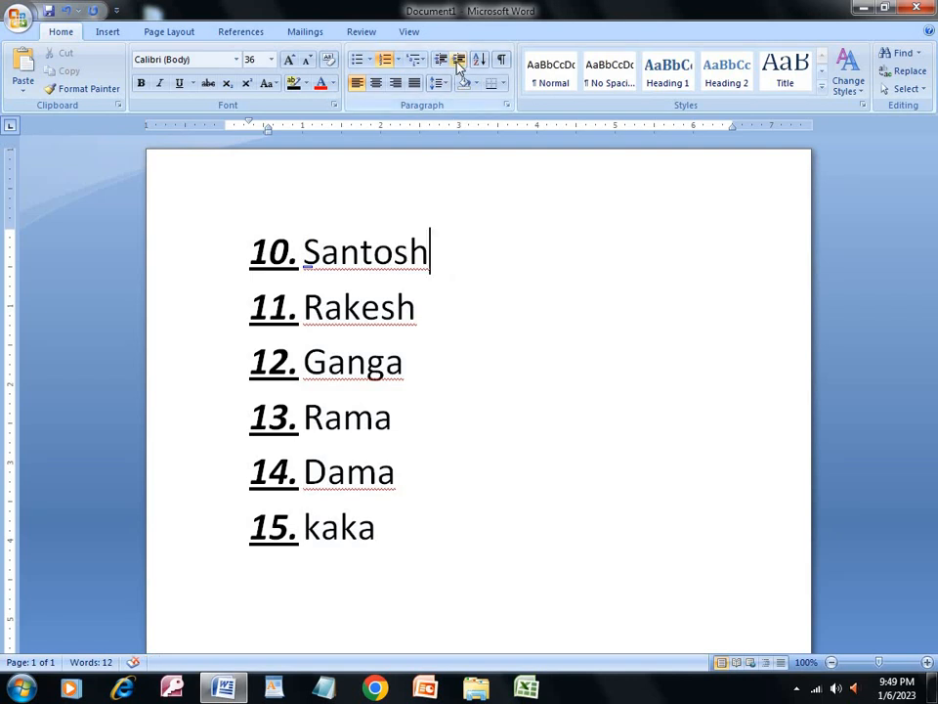
pyautogui.click(342, 252)
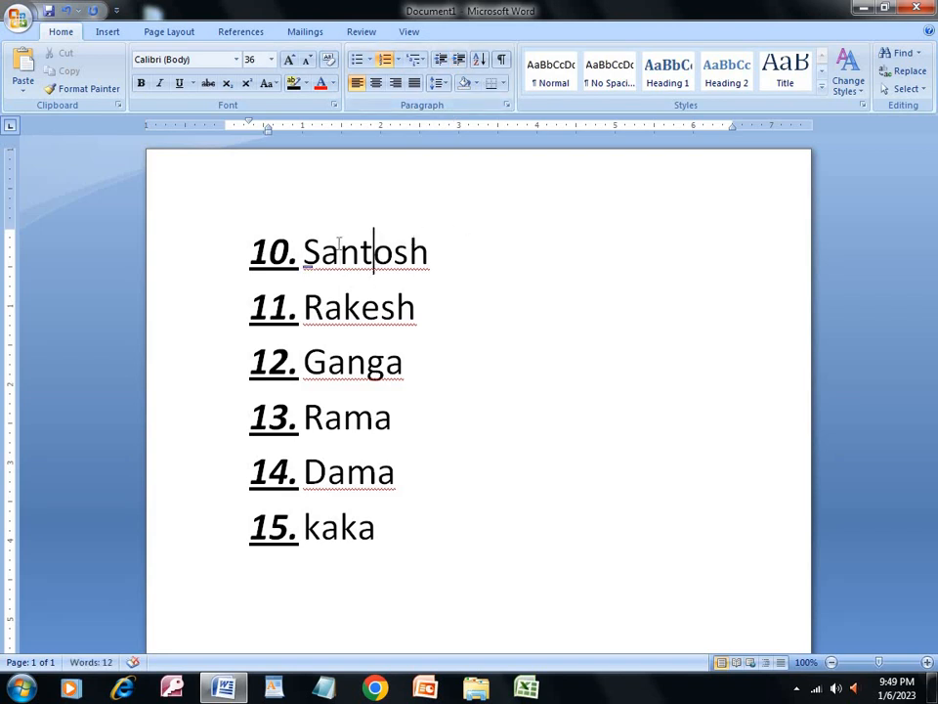
pyautogui.keyDown('shift'); pyautogui.click(376, 251); pyautogui.keyUp('shift')
pyautogui.keyDown('shift'); pyautogui.click(409, 251); pyautogui.keyUp('shift')
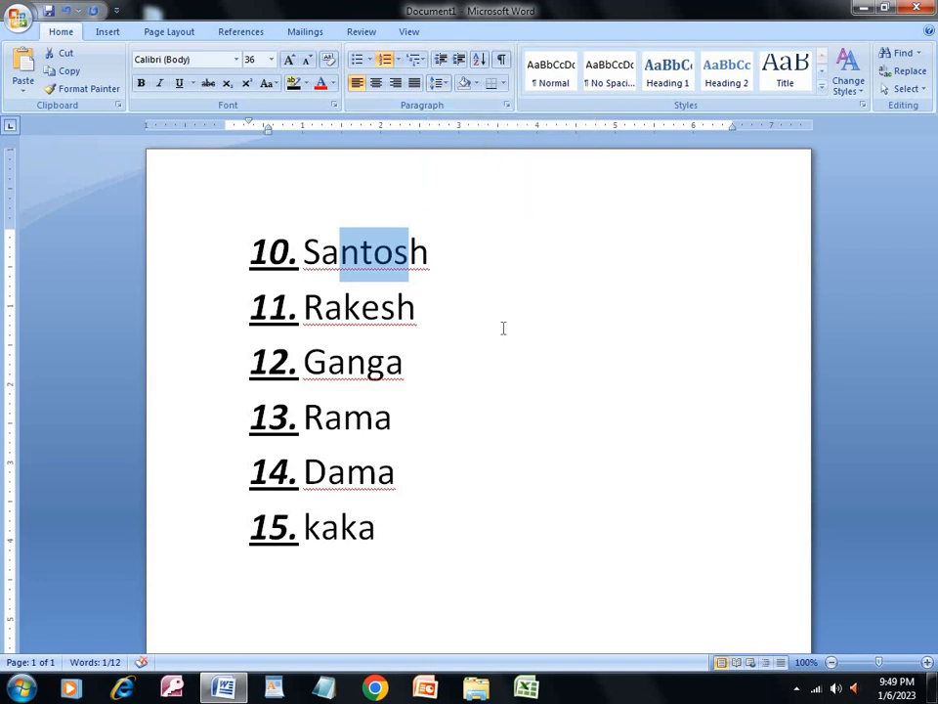
pyautogui.click(472, 280)
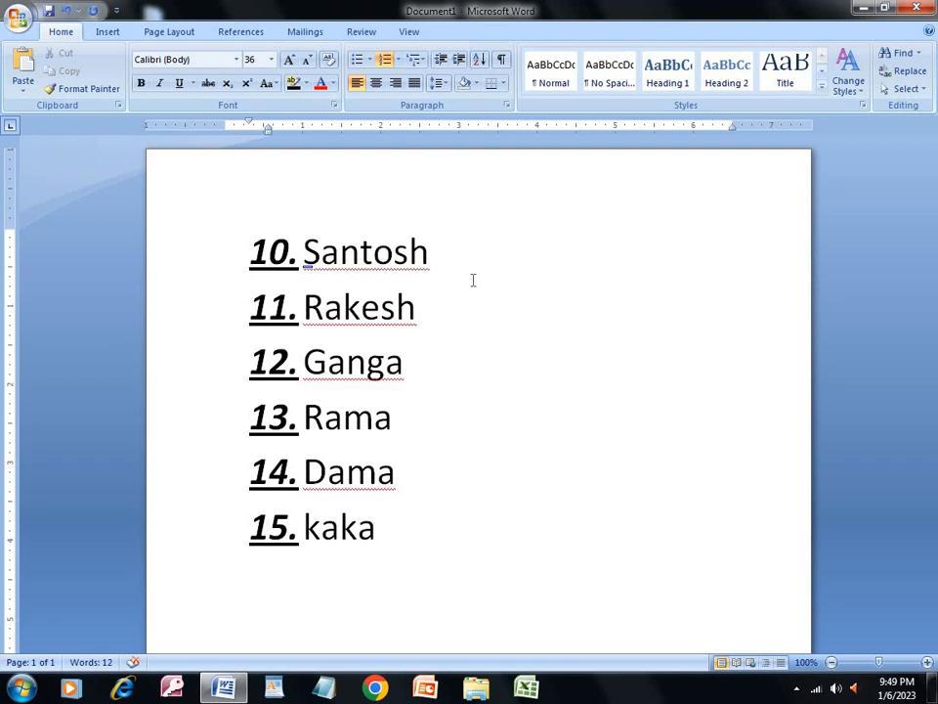
# - Remove the numbering from all six names by applying the None format
pyautogui.hotkey('ctrl', 'a')
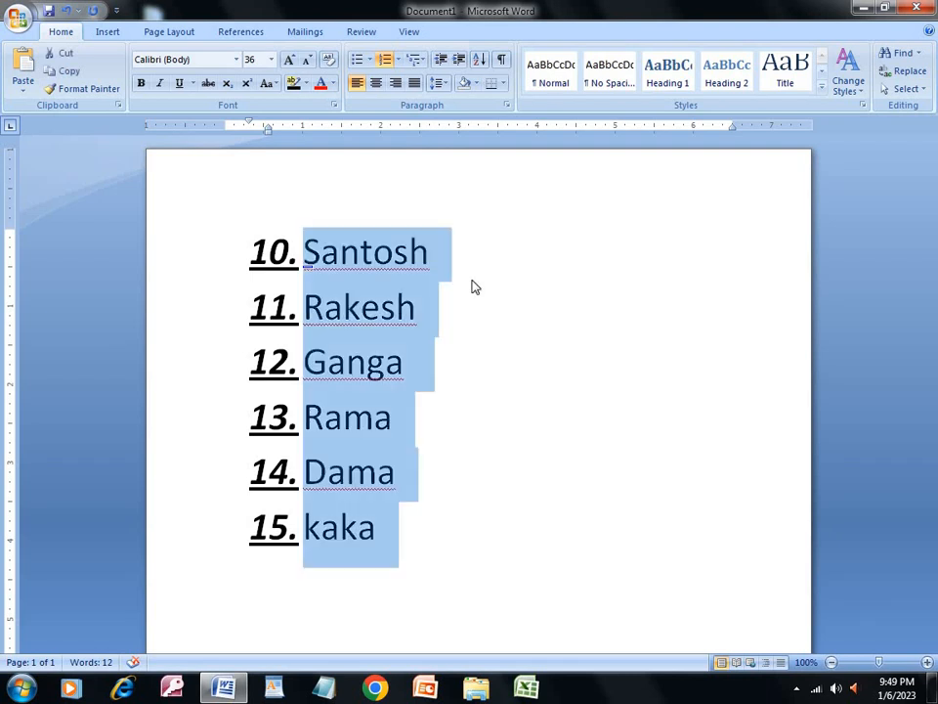
pyautogui.click(397, 61)
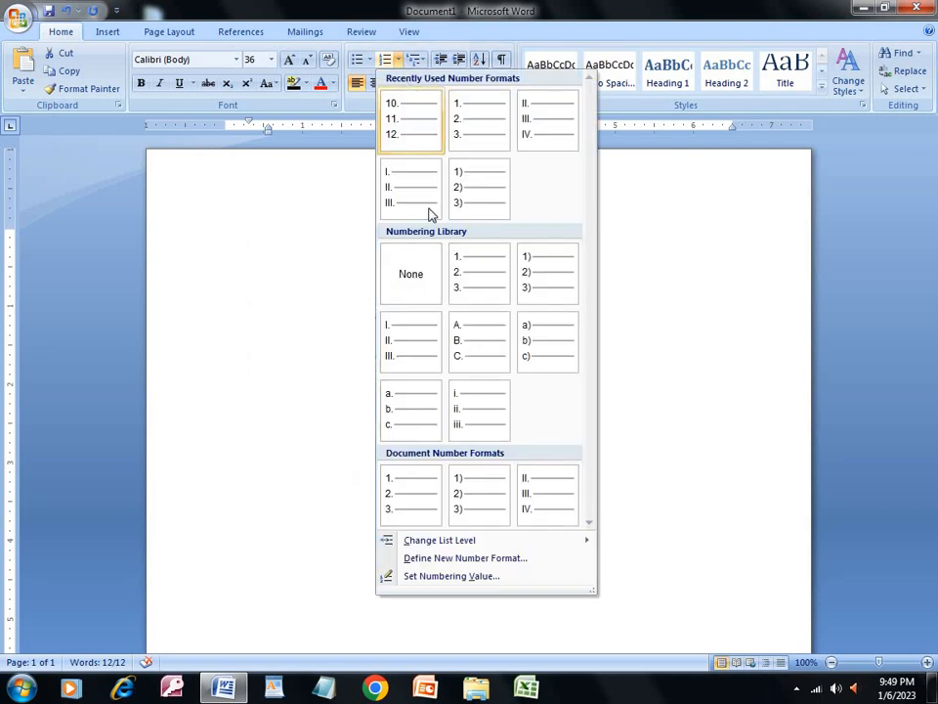
pyautogui.click(409, 296)
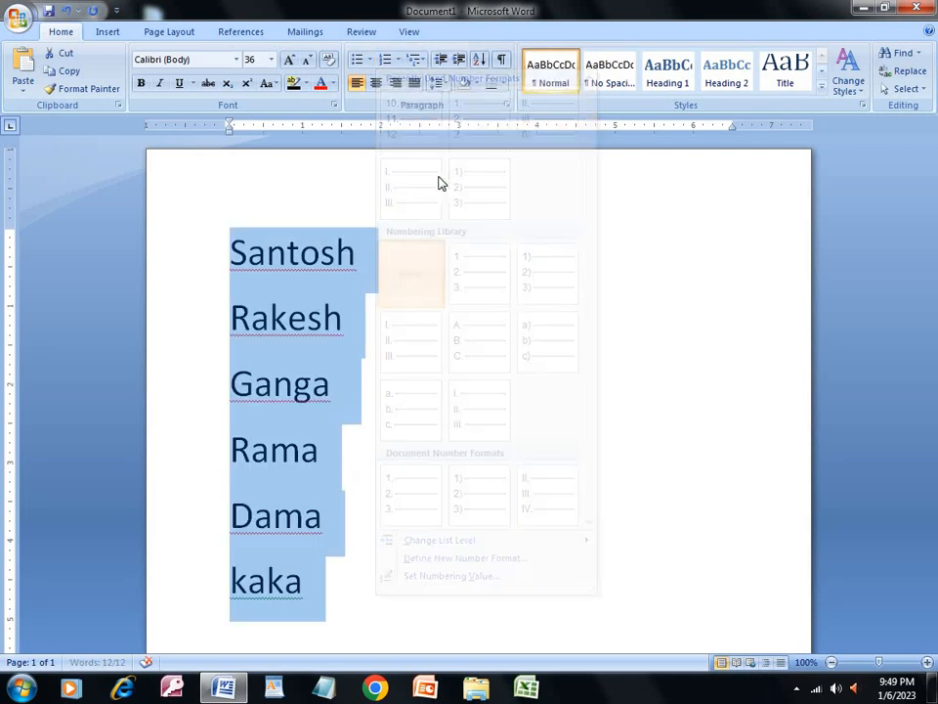
# - Increase the left indent of all six names to 3 inches
pyautogui.click(458, 60)
pyautogui.click(458, 61)
pyautogui.click(458, 61)
pyautogui.click(458, 60)
pyautogui.click(459, 61)
pyautogui.click(459, 60)
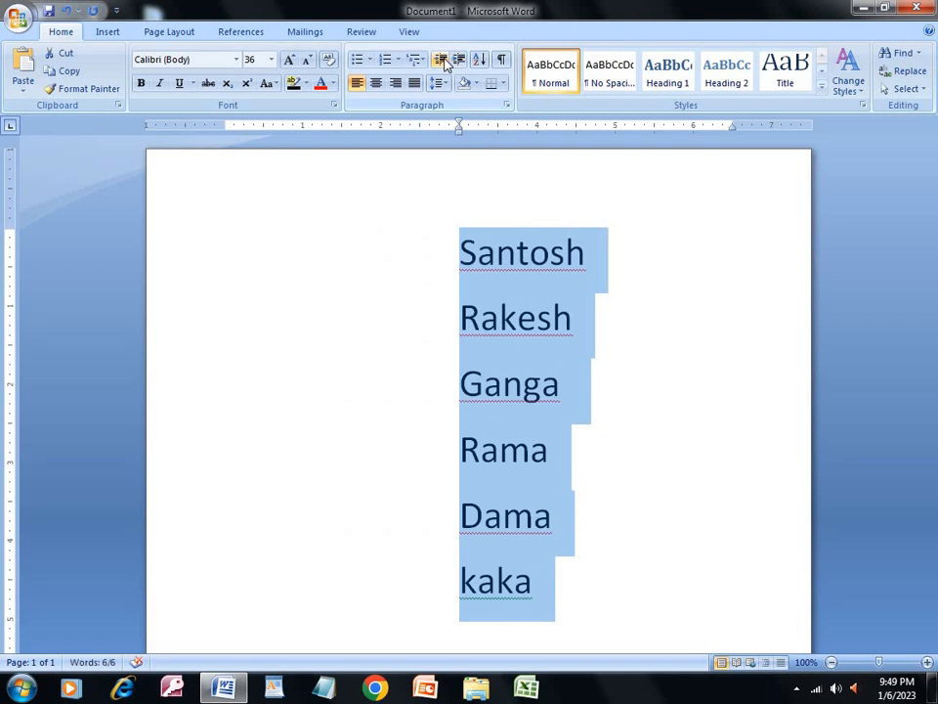
# - Decrease the six names' left indent by several levels, and raise it again to 2.5 inches
pyautogui.click(441, 60)
pyautogui.doubleClick(441, 61)
pyautogui.click(441, 61)
pyautogui.click(441, 61)
pyautogui.click(458, 60)
pyautogui.click(457, 61)
pyautogui.click(458, 60)
pyautogui.click(458, 61)
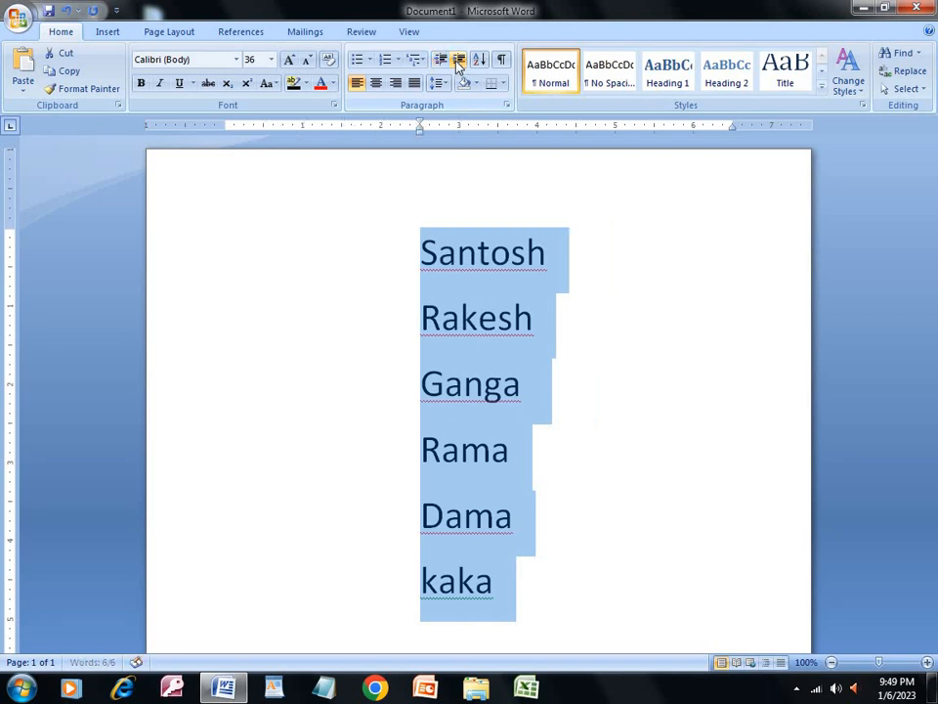
# - Increase the six names' left indent to 6 inches, close to the right margin
pyautogui.click(458, 61)
pyautogui.click(458, 60)
pyautogui.click(458, 61)
pyautogui.click(458, 60)
pyautogui.click(458, 60)
pyautogui.click(459, 60)
pyautogui.click(458, 61)
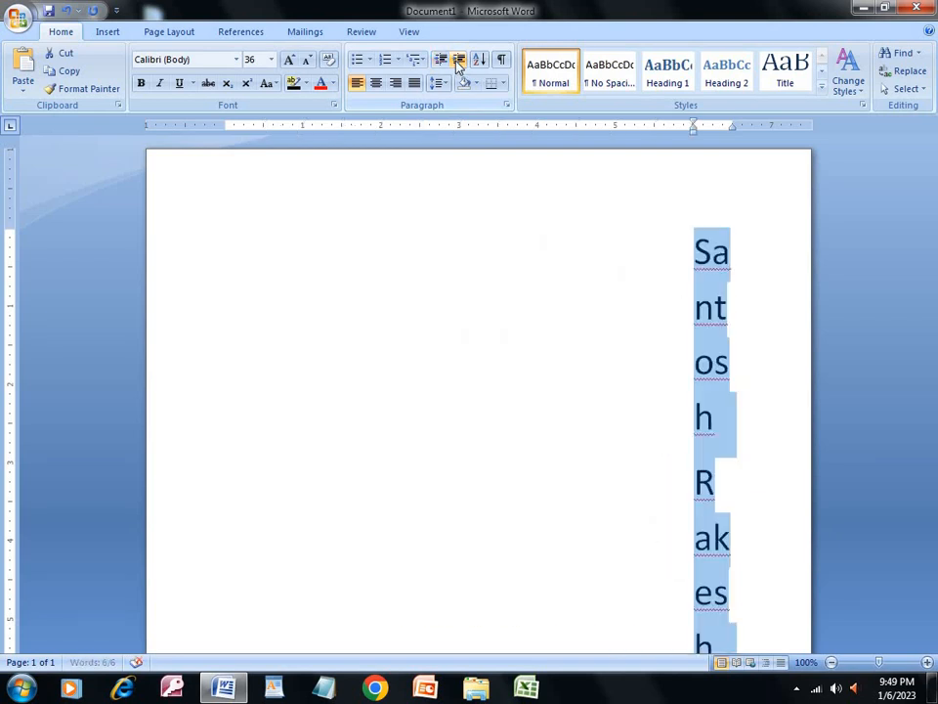
# - Reduce the six names' left indent to 1 inch, and increase it by one level to 1.5 inches
pyautogui.click(441, 60)
pyautogui.click(441, 60)
pyautogui.click(441, 61)
pyautogui.click(441, 60)
pyautogui.click(441, 61)
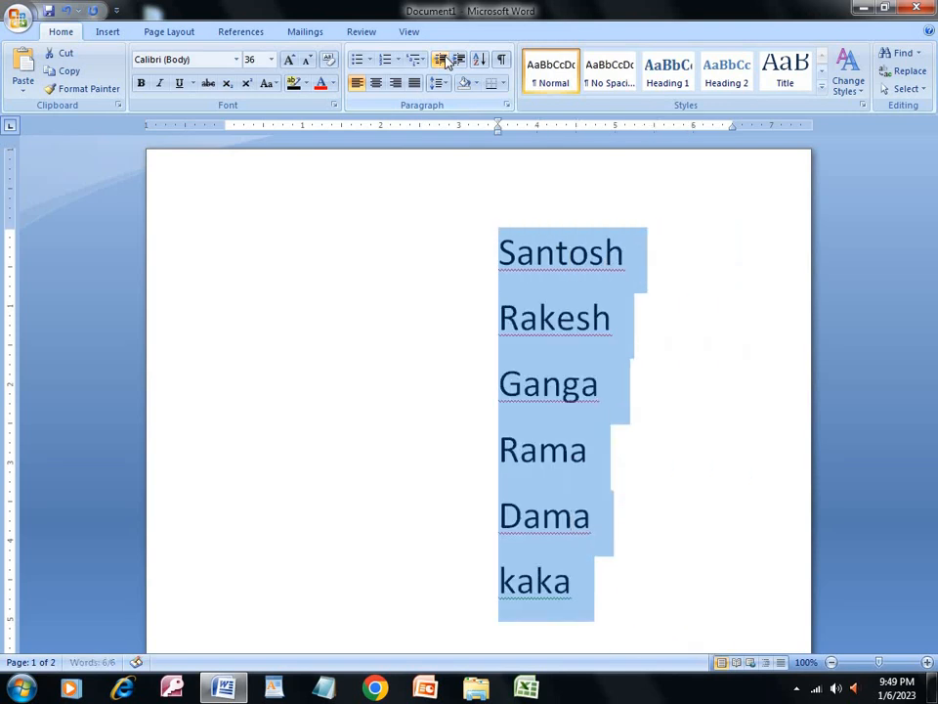
pyautogui.click(441, 61)
pyautogui.click(441, 60)
pyautogui.click(440, 61)
pyautogui.click(441, 60)
pyautogui.click(441, 61)
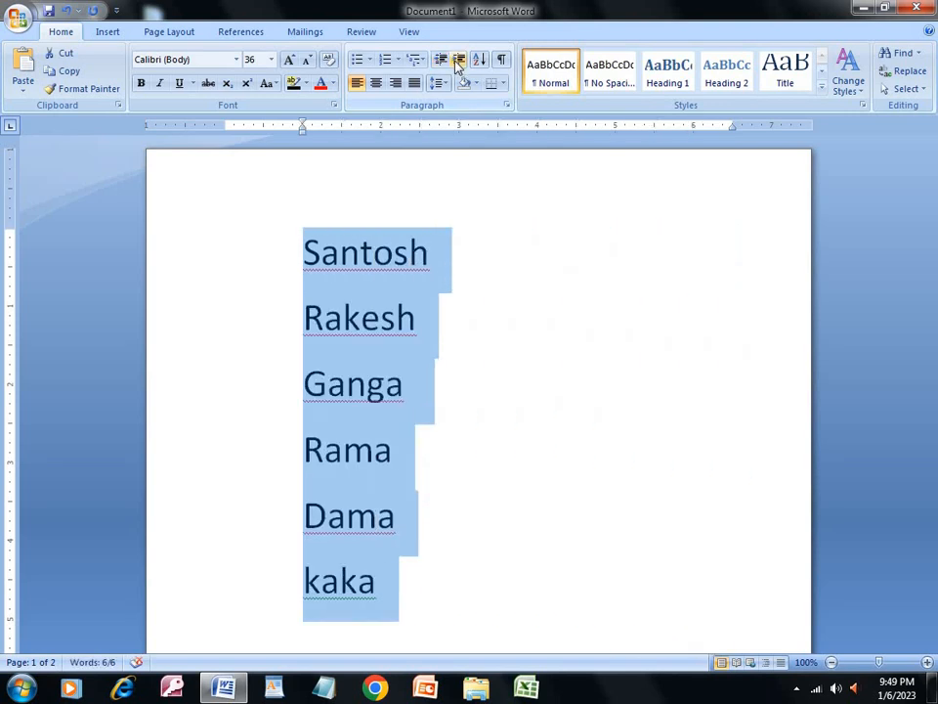
pyautogui.click(458, 60)
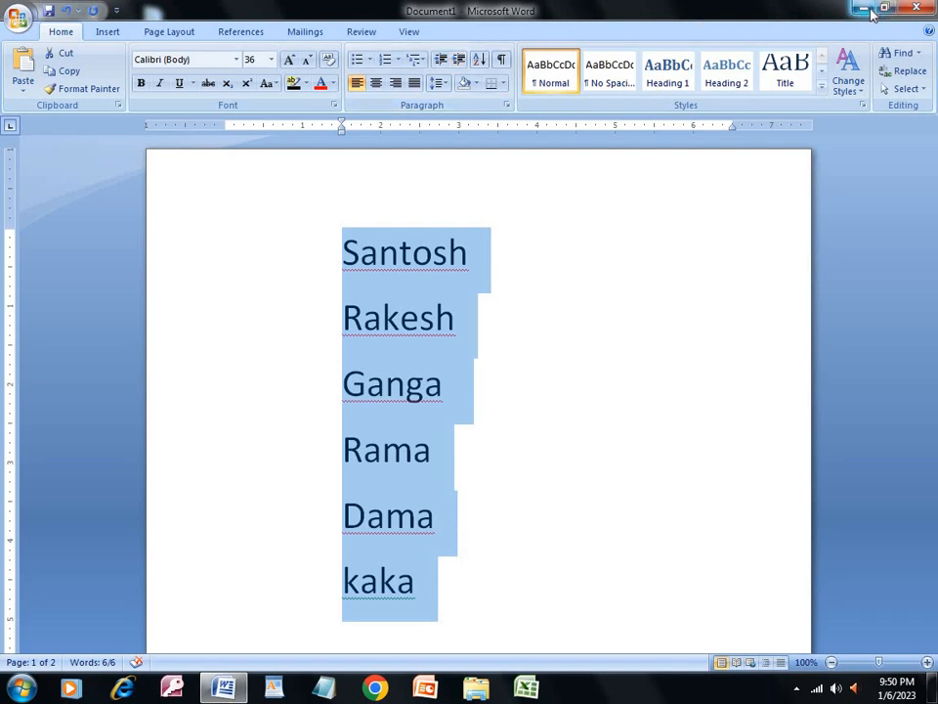
pyautogui.click(916, 9)
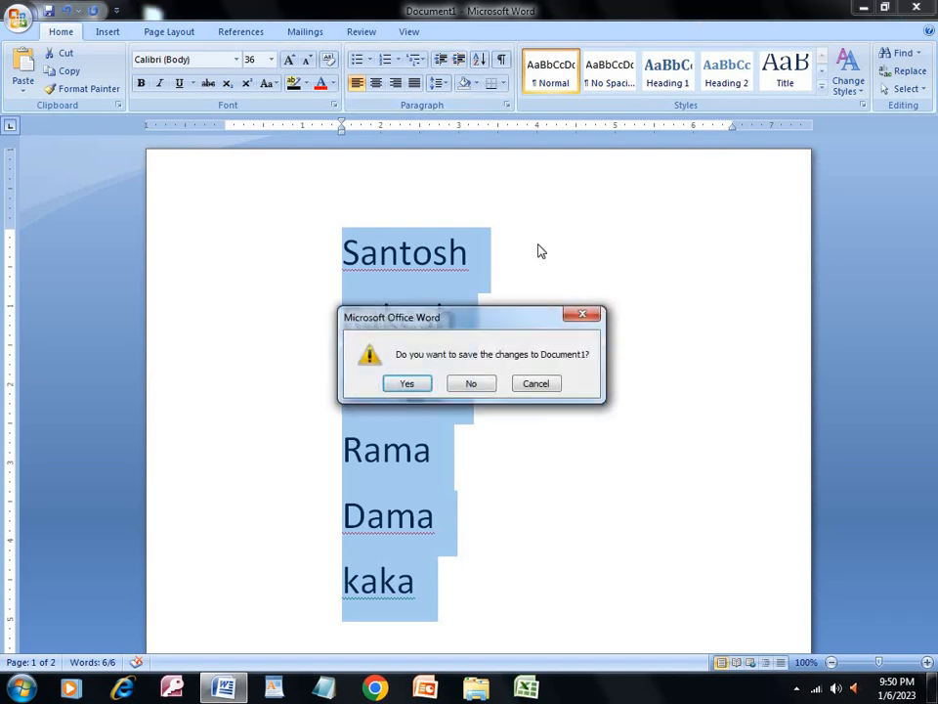
pyautogui.moveTo(468, 320); pyautogui.dragTo(733, 678)
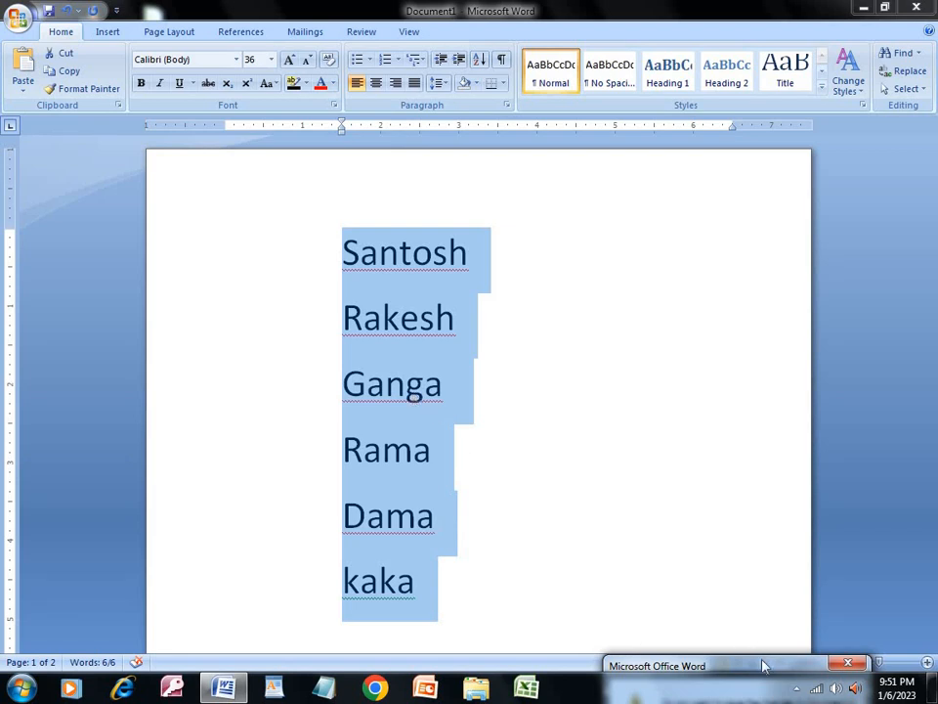
pyautogui.moveTo(766, 665); pyautogui.dragTo(637, 372)
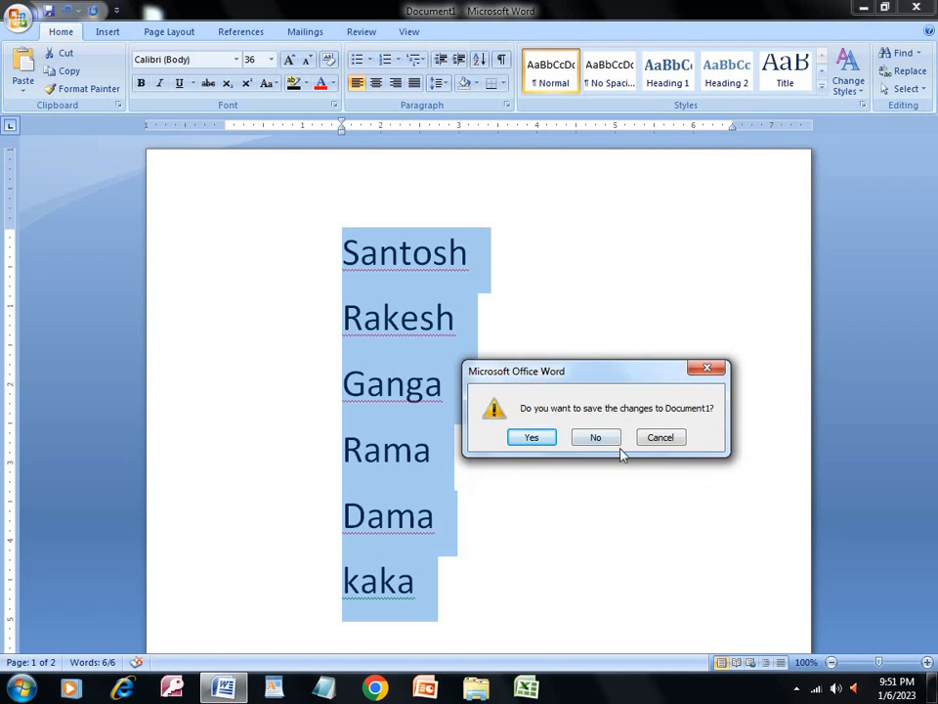
pyautogui.click(670, 442)
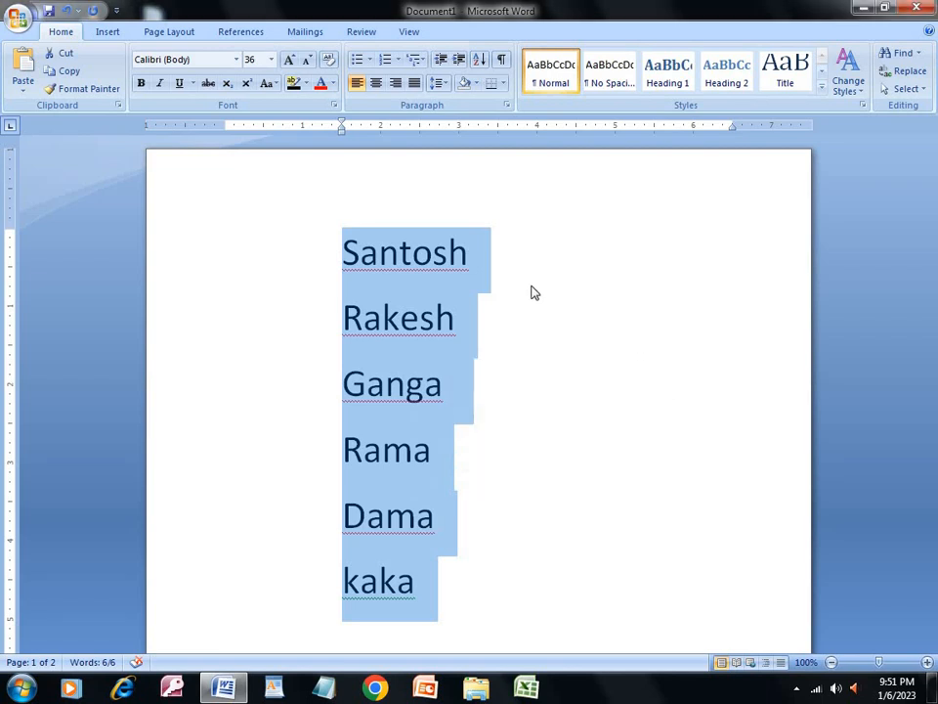
# - Switch the six names to centered and back to left alignment, and decrease their left indent to 1 inch
pyautogui.click(377, 87)
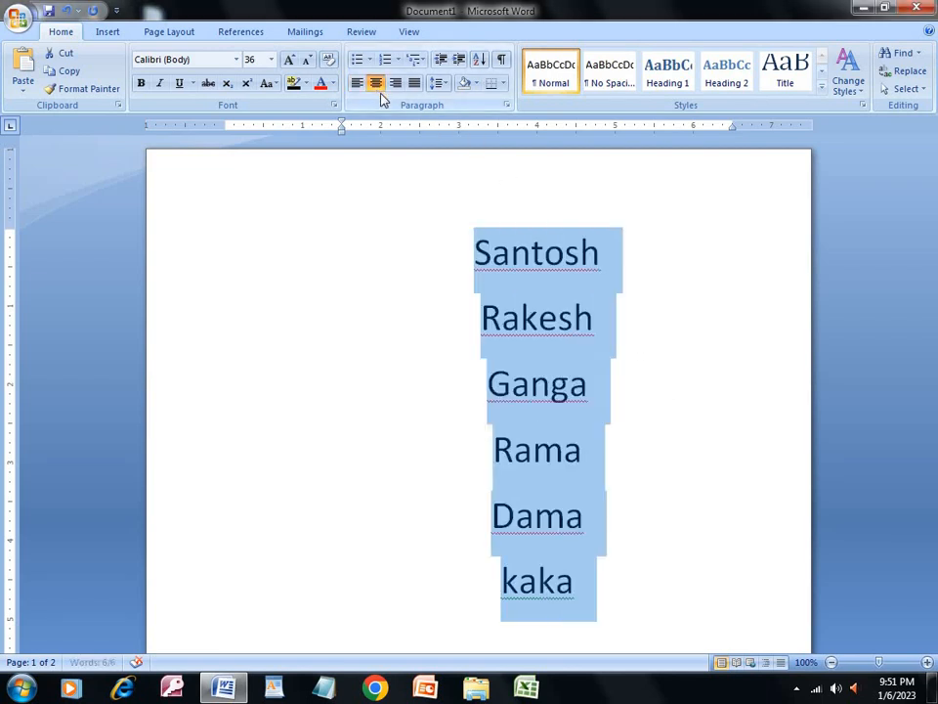
pyautogui.click(357, 83)
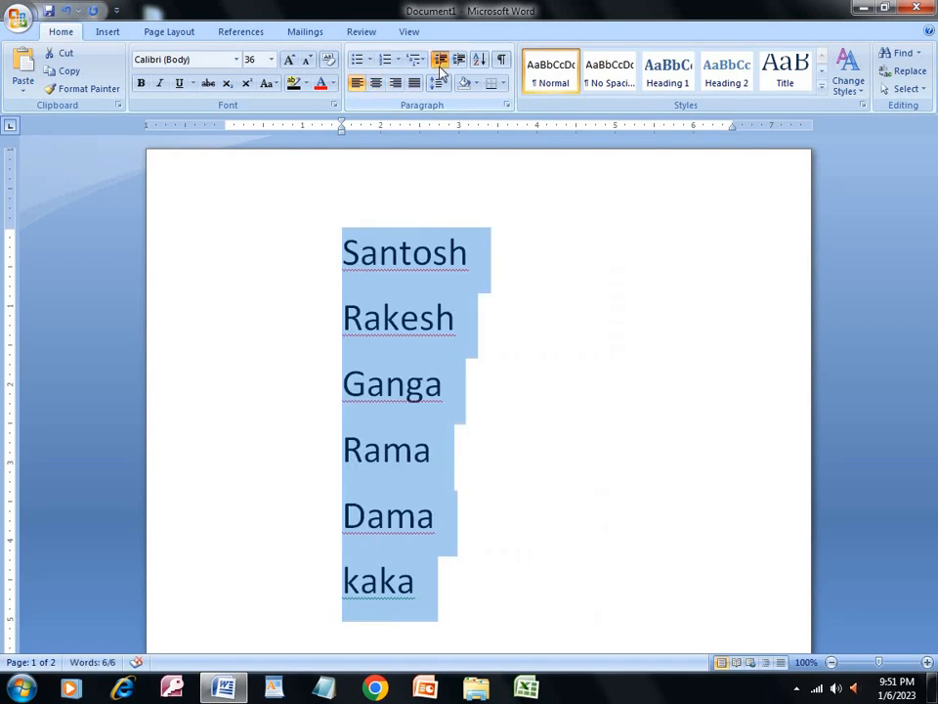
pyautogui.click(440, 62)
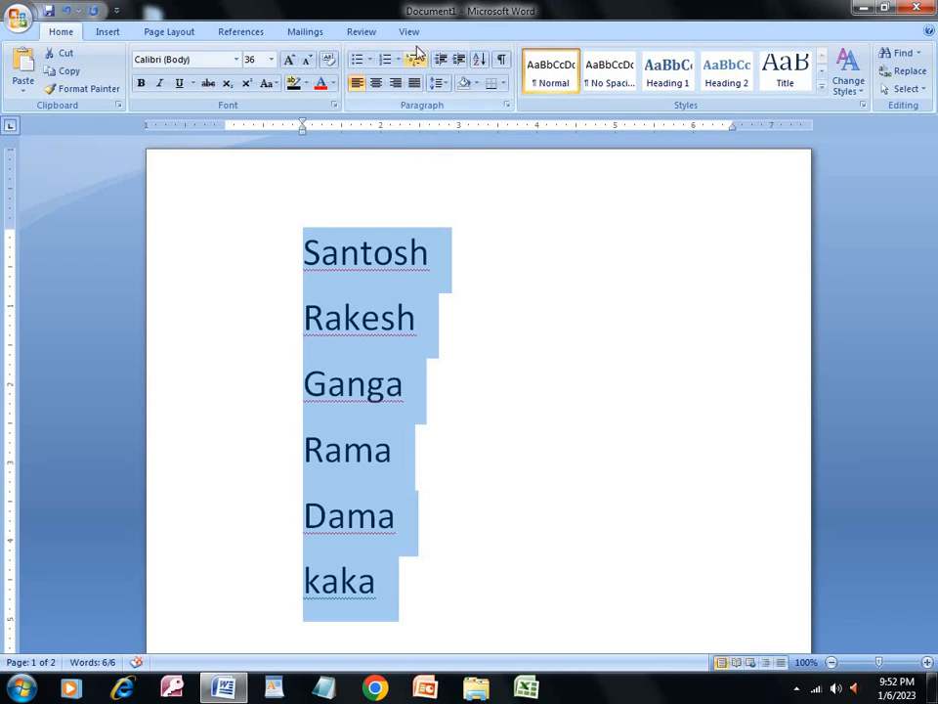
# - Sort the six names as text paragraphs in ascending order, and re-sort them in descending order
pyautogui.click(479, 63)
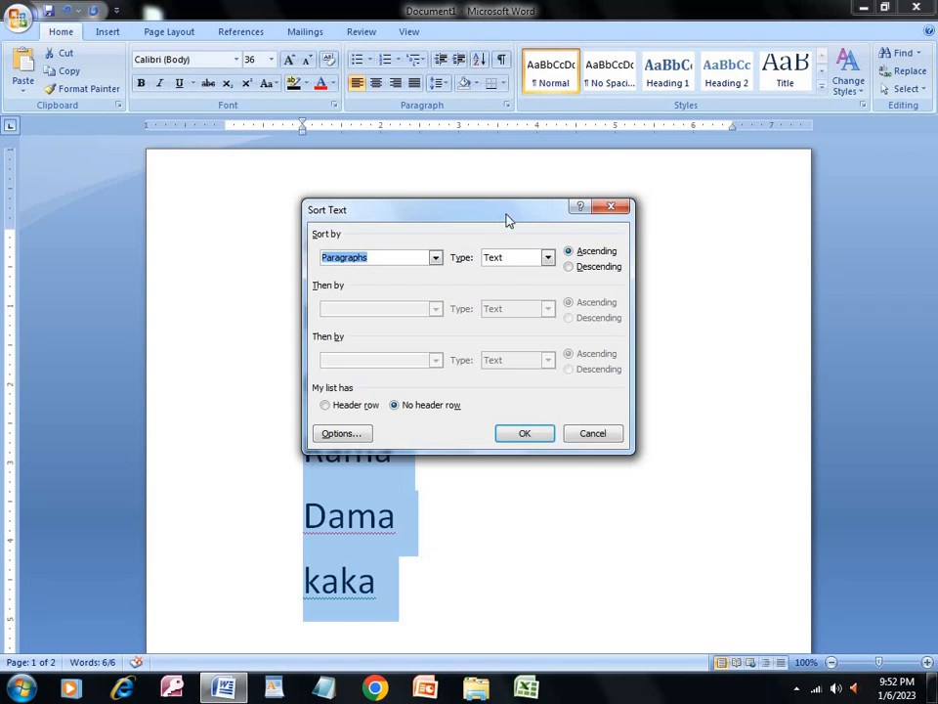
pyautogui.moveTo(508, 220); pyautogui.dragTo(662, 220)
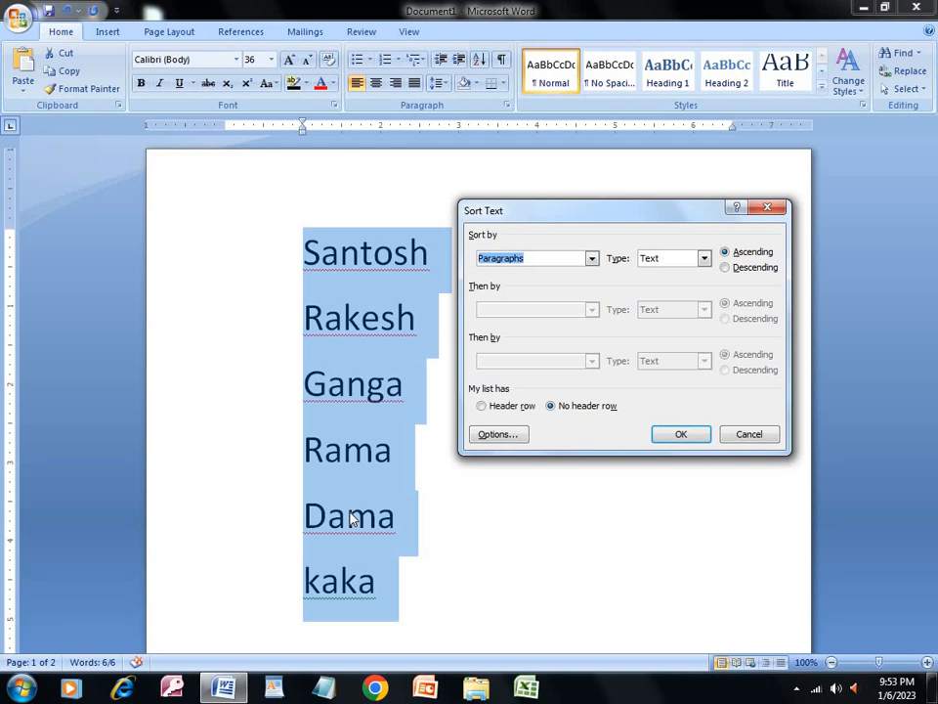
pyautogui.click(682, 435)
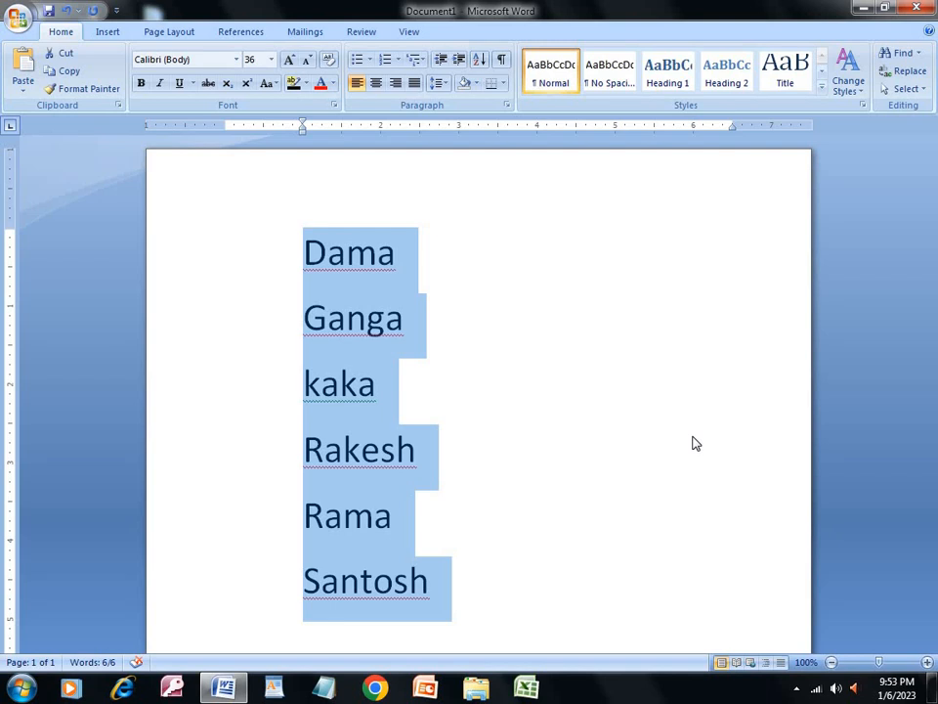
pyautogui.click(480, 60)
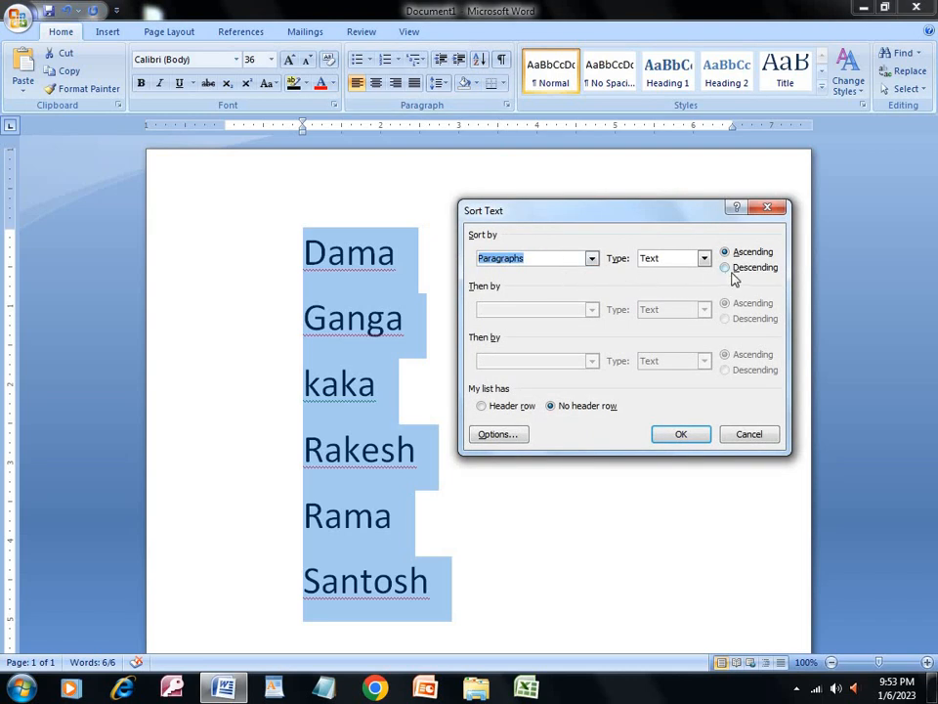
pyautogui.click(728, 267)
pyautogui.click(683, 437)
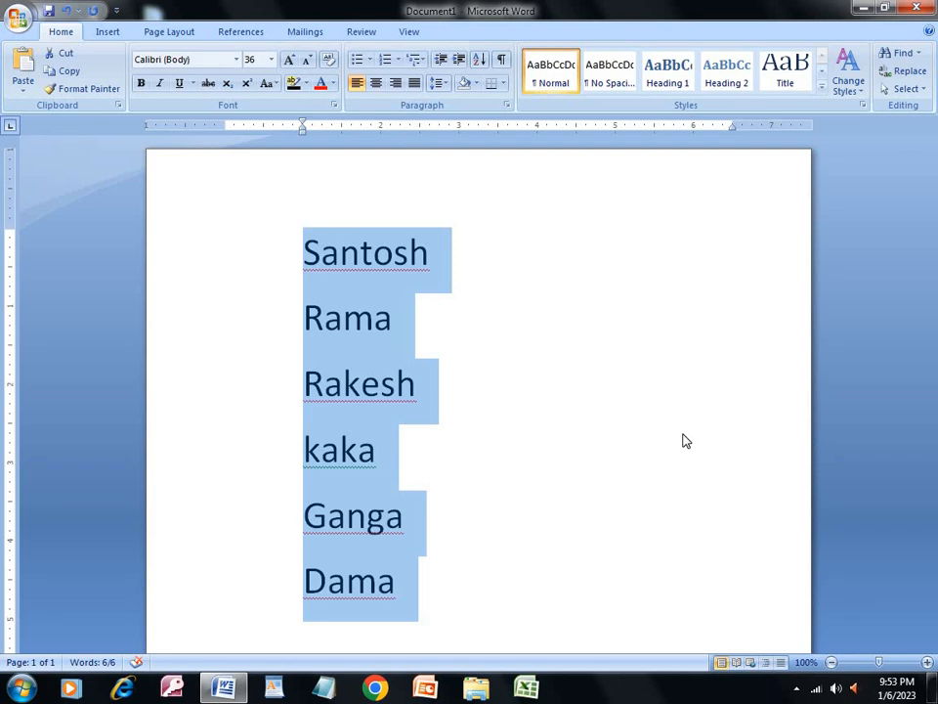
# - Show the paragraph marks after the six names and hide them again
pyautogui.click(507, 61)
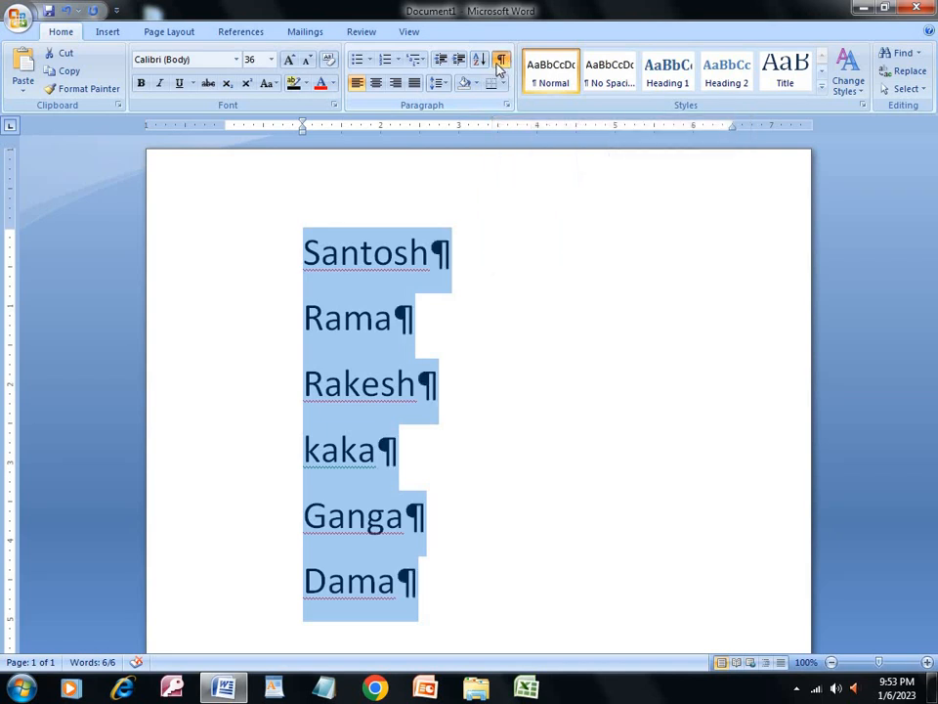
pyautogui.click(499, 65)
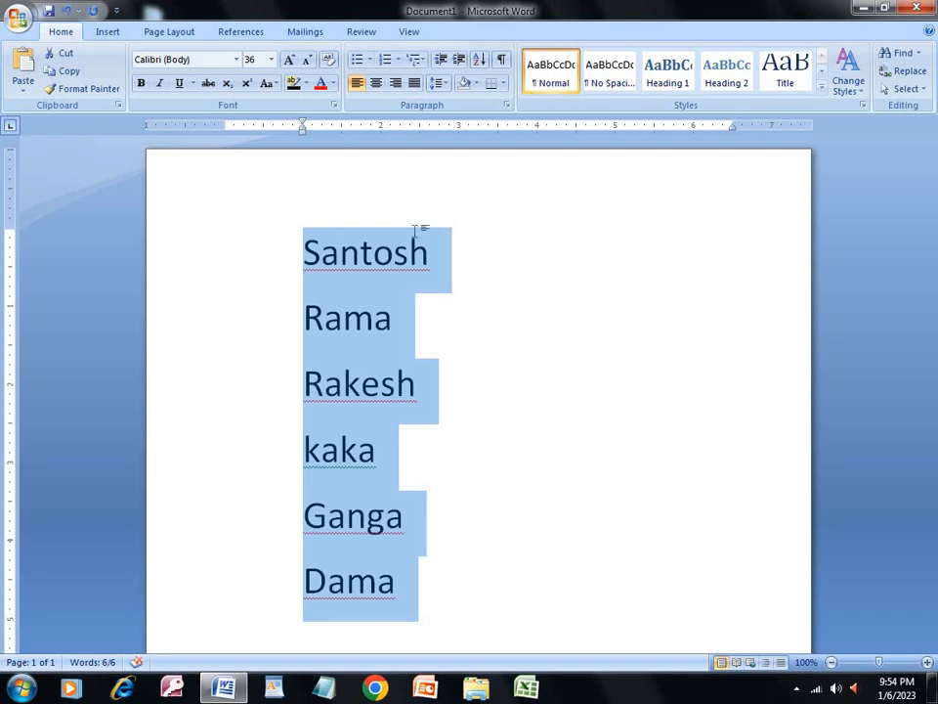
# - Delete the six names and generate sample paragraphs in their place with =rand()
pyautogui.press('Delete')
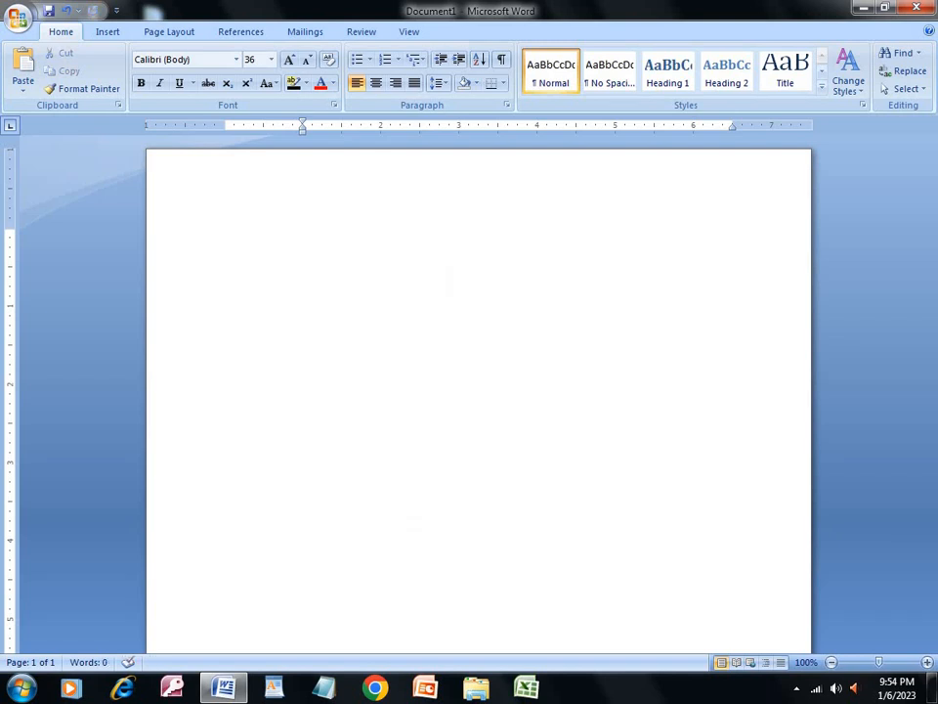
pyautogui.write('=rand')
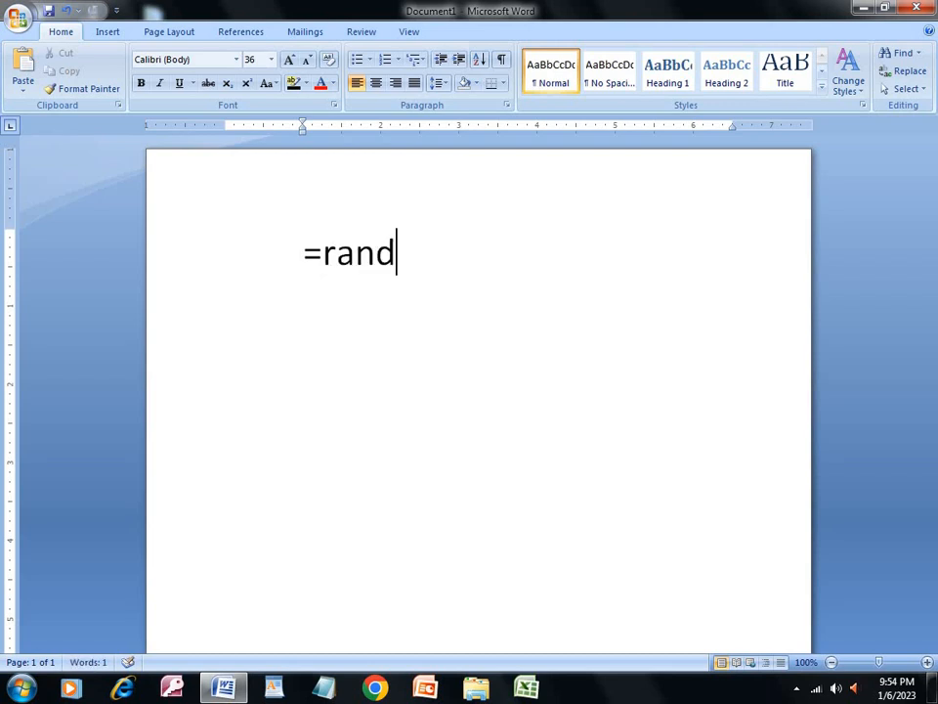
pyautogui.write('()')
pyautogui.press('Return')
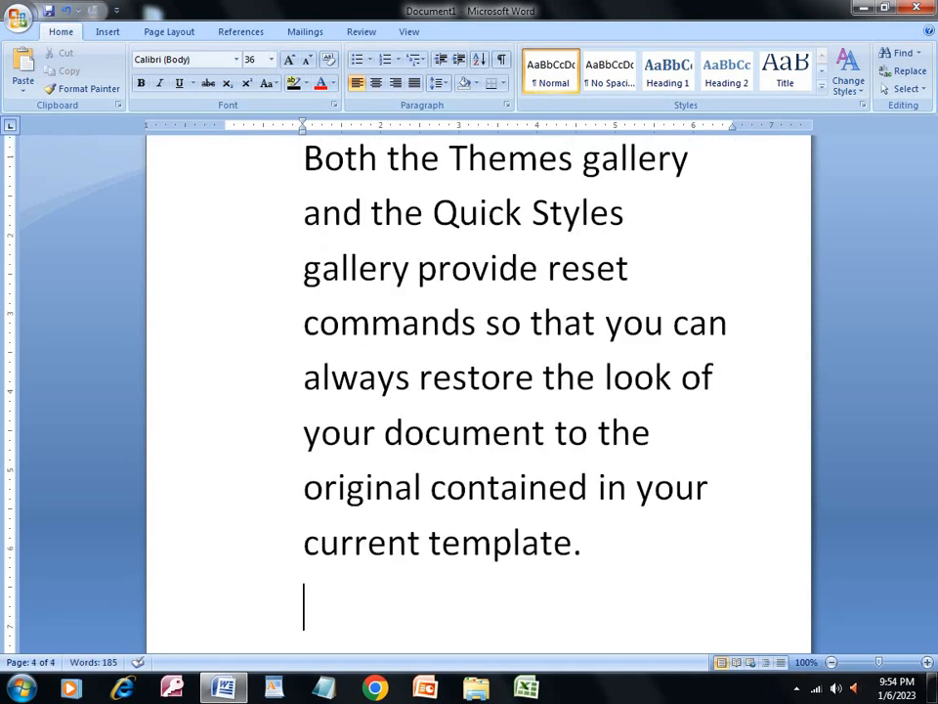
# - Select all the sample text and enlarge its font size stepwise to 160
pyautogui.hotkey('ctrl', 'a')
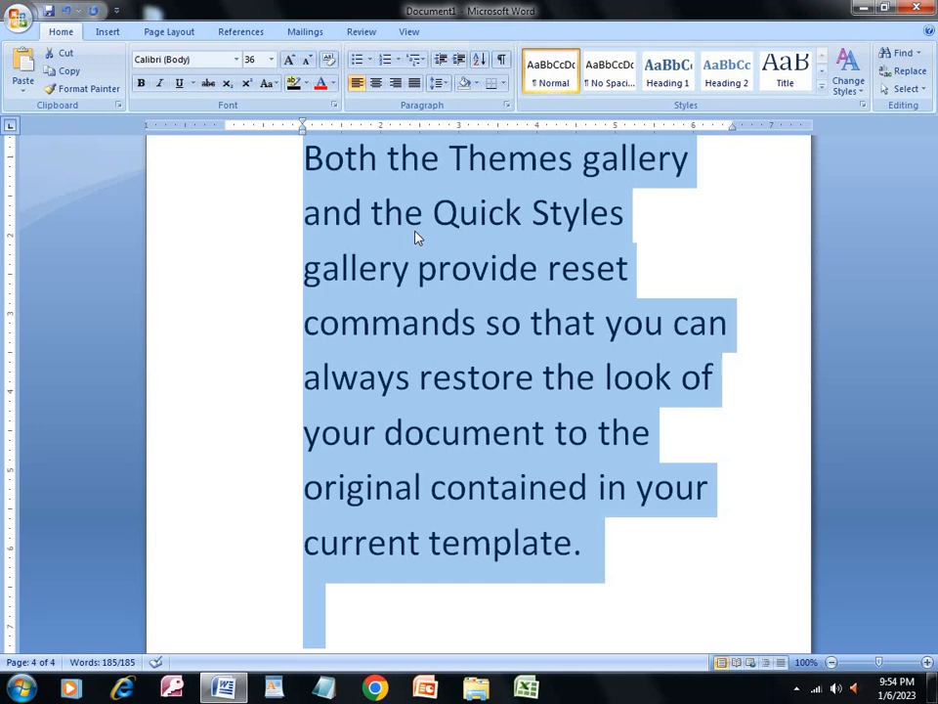
pyautogui.hotkey('ctrl', 'shift', '.')
pyautogui.hotkey('ctrl', 'shift', '.')
pyautogui.hotkey('ctrl', 'shift', '.')
pyautogui.hotkey('ctrl', 'shift', '.')
pyautogui.hotkey('ctrl', 'shift', '.')
pyautogui.hotkey('ctrl', 'shift', '.')
pyautogui.hotkey('ctrl', 'shift', '.')
pyautogui.hotkey('ctrl', 'shift', '.')
pyautogui.hotkey('ctrl', 'shift', '.')
pyautogui.hotkey('ctrl', 'shift', '.')
pyautogui.hotkey('ctrl', 'shift', '.')
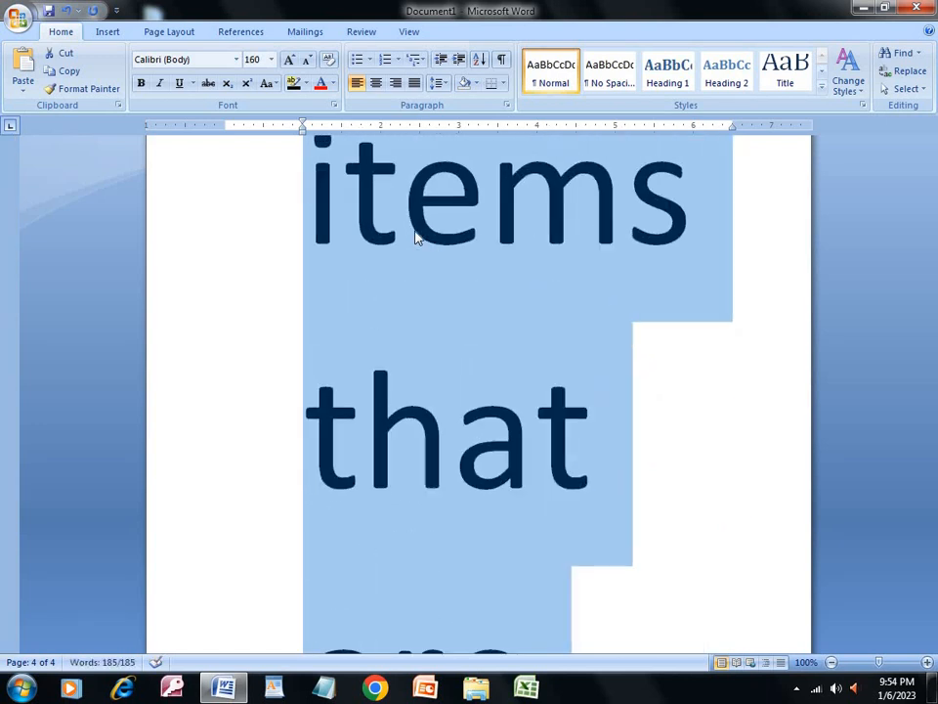
# - Shrink all the sample text stepwise to font size 9, and raise it to 14
pyautogui.hotkey('ctrl', 'shift', ',')
pyautogui.hotkey('ctrl', 'shift', ',')
pyautogui.hotkey('ctrl', 'shift', ',')
pyautogui.hotkey('ctrl', 'shift', ',')
pyautogui.hotkey('ctrl', 'shift', ',')
pyautogui.hotkey('ctrl', 'shift', ',')
pyautogui.hotkey('ctrl', 'shift', ',')
pyautogui.hotkey('ctrl', 'shift', ',')
pyautogui.hotkey('ctrl', 'shift', ',')
pyautogui.hotkey('ctrl', 'shift', ',')
pyautogui.hotkey('ctrl', 'shift', ',')
pyautogui.hotkey('ctrl', 'shift', ',')
pyautogui.hotkey('ctrl', 'shift', ',')
pyautogui.hotkey('ctrl', 'shift', ',')
pyautogui.hotkey('ctrl', 'shift', ',')
pyautogui.hotkey('ctrl', 'shift', ',')
pyautogui.hotkey('ctrl', 'shift', ',')
pyautogui.hotkey('ctrl', 'shift', ',')
pyautogui.hotkey('ctrl', 'shift', ',')
pyautogui.hotkey('ctrl', 'shift', ',')
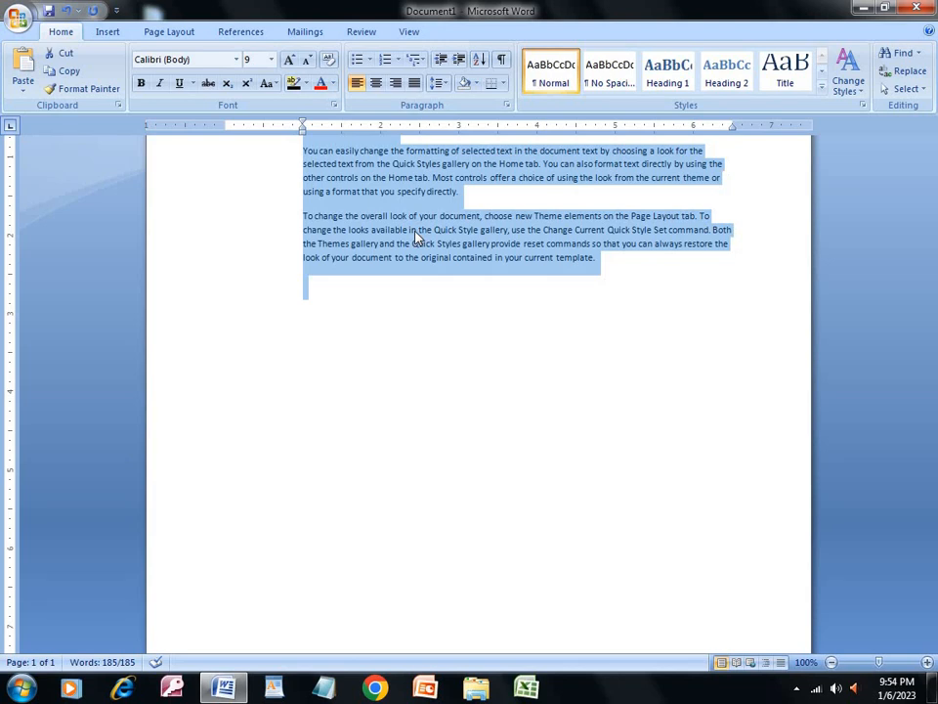
pyautogui.hotkey('ctrl', 'shift', '.')
pyautogui.hotkey('ctrl', 'shift', '.')
pyautogui.hotkey('ctrl', 'shift', '.')
pyautogui.hotkey('ctrl', 'shift', '.')
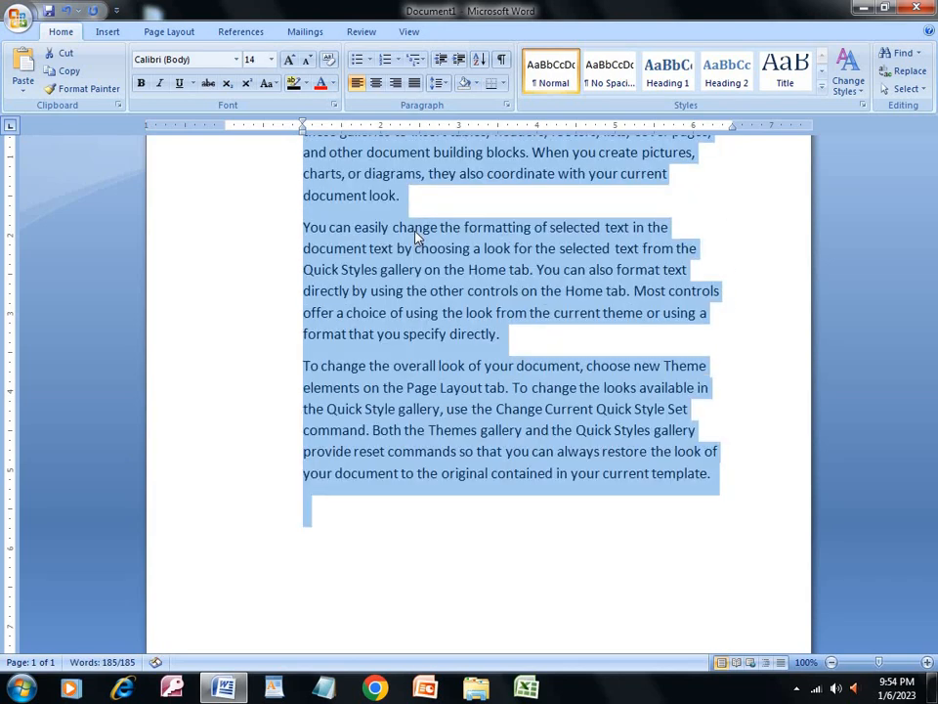
# - Enlarge all the sample text to font size 18 and return it to 14
pyautogui.click(294, 60)
pyautogui.click(291, 60)
pyautogui.click(305, 61)
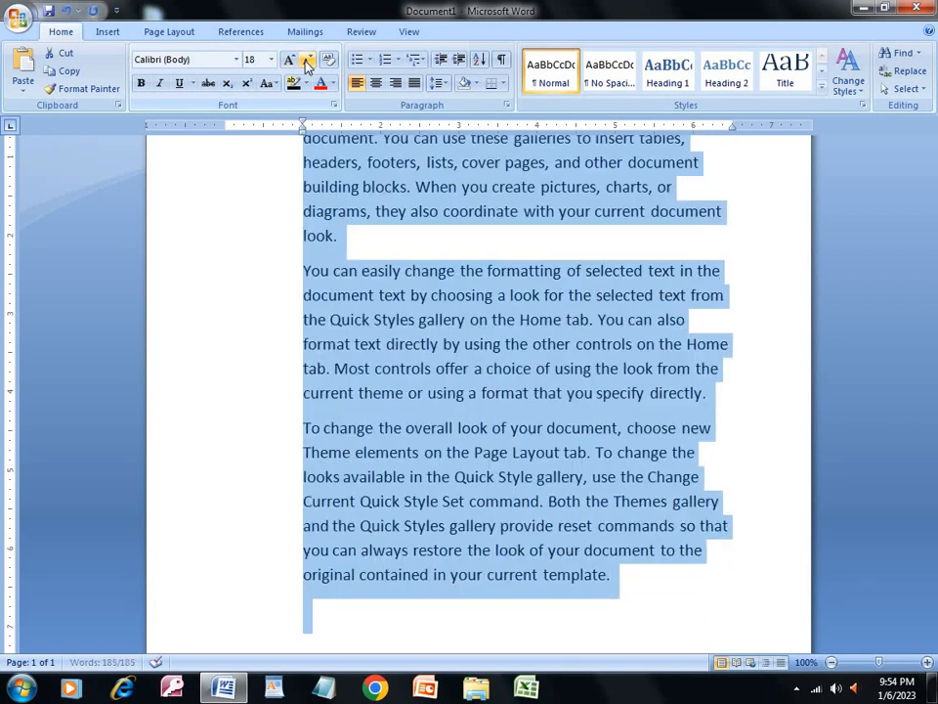
pyautogui.click(306, 61)
# - Delete the second and third sample paragraphs and the leftover blank line, keeping only the first paragraph
pyautogui.scroll(2, 495, 325)
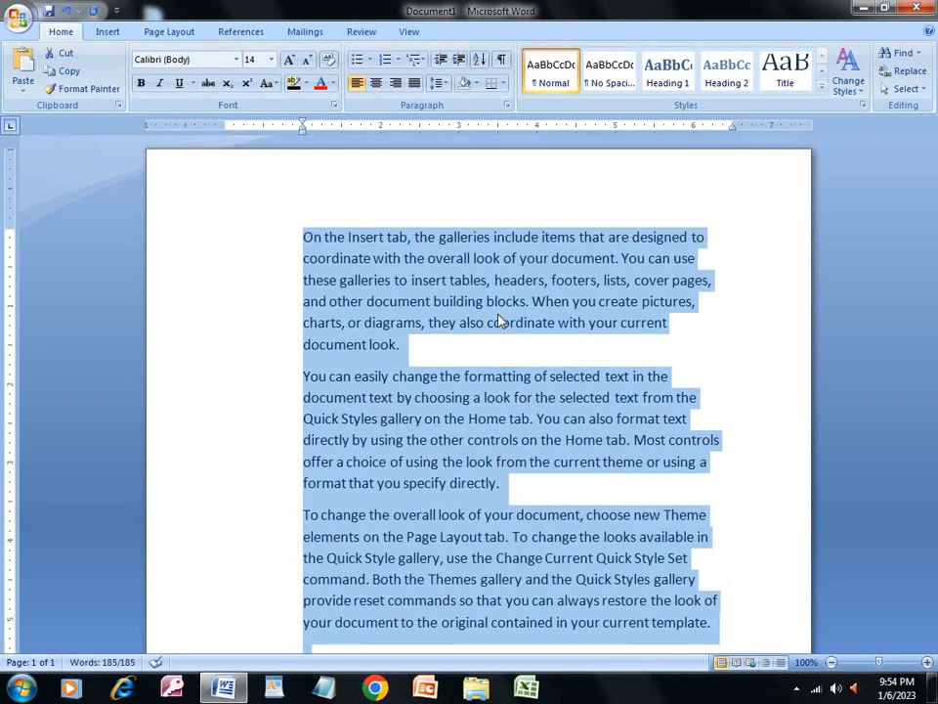
pyautogui.scroll(-1, 443, 319)
pyautogui.click(381, 319)
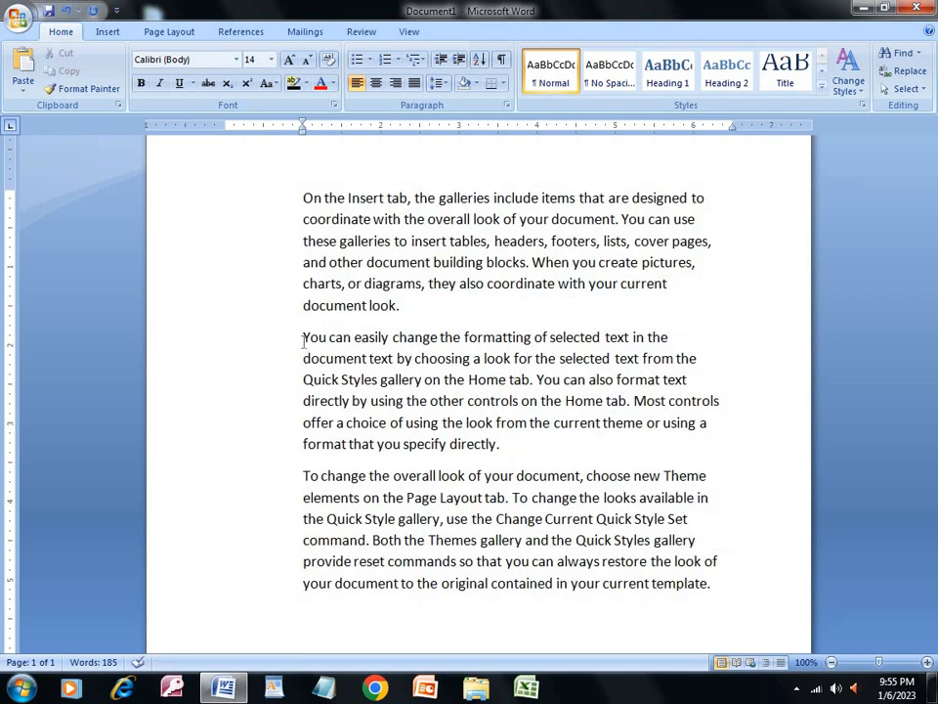
pyautogui.moveTo(304, 336); pyautogui.dragTo(662, 476)
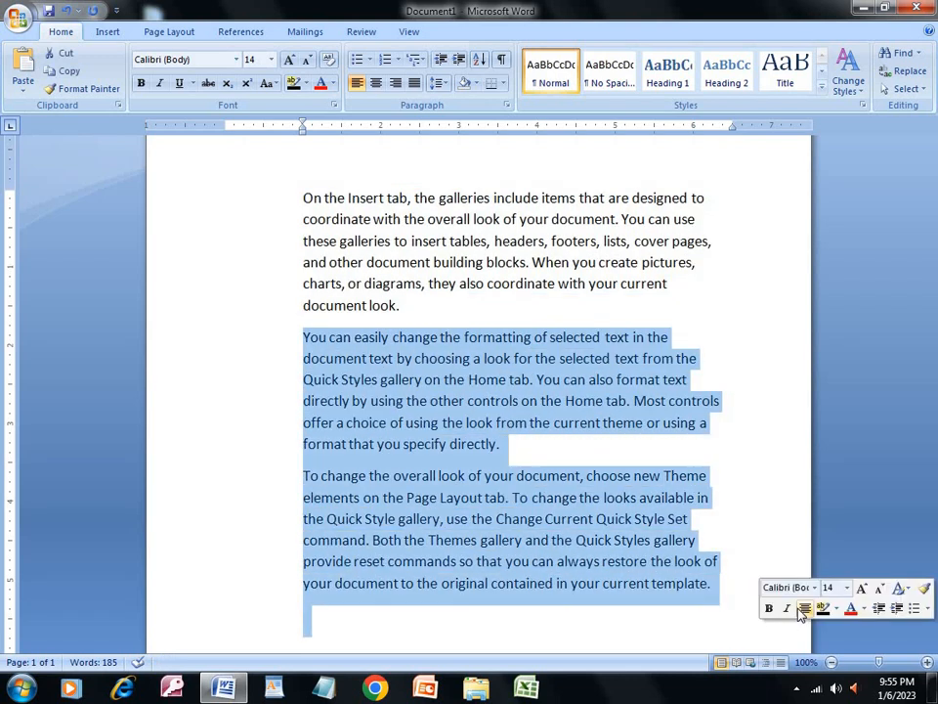
pyautogui.press('Delete')
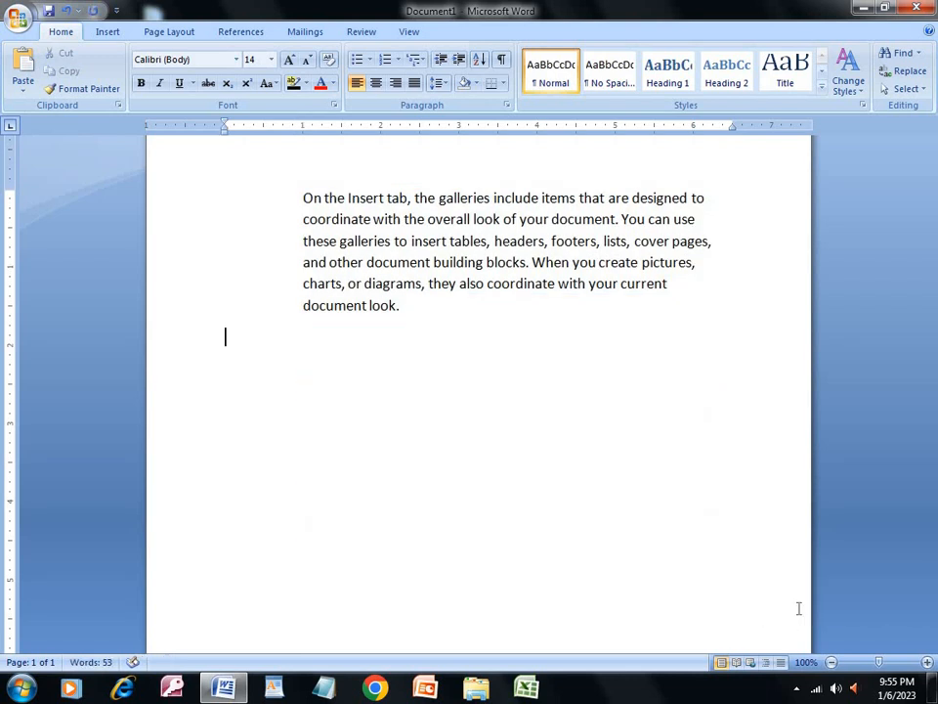
pyautogui.press('BackSpace')
# - Enlarge the remaining paragraph's text, except its last word "look.", to font size 18
pyautogui.moveTo(303, 198); pyautogui.dragTo(368, 305)
pyautogui.click(288, 60)
pyautogui.click(288, 60)
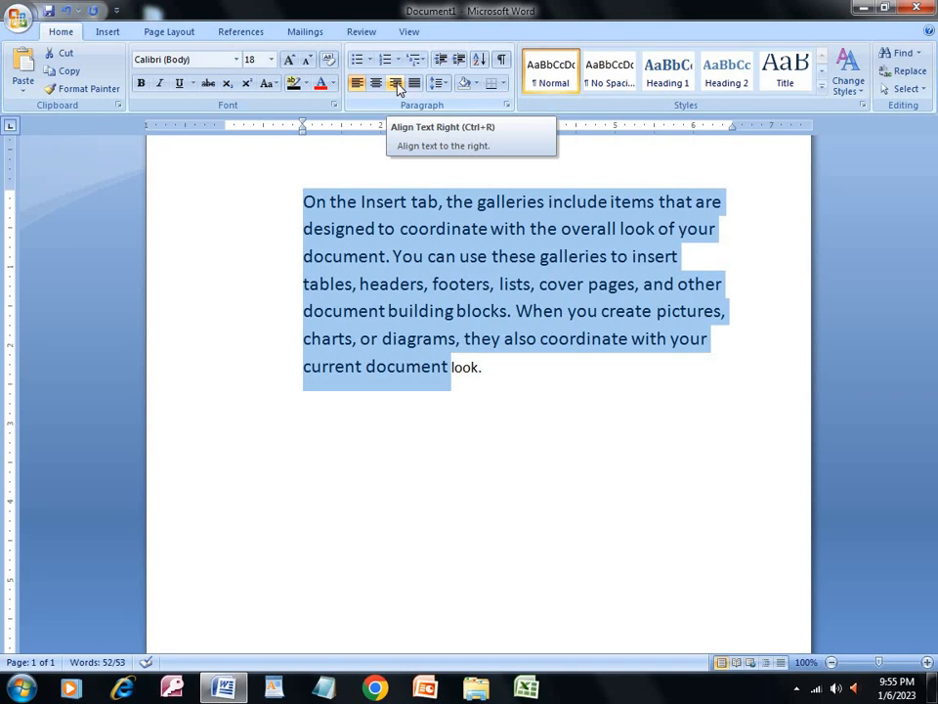
# - Try right and center alignment on the whole paragraph, and set it to justified
pyautogui.click(396, 85)
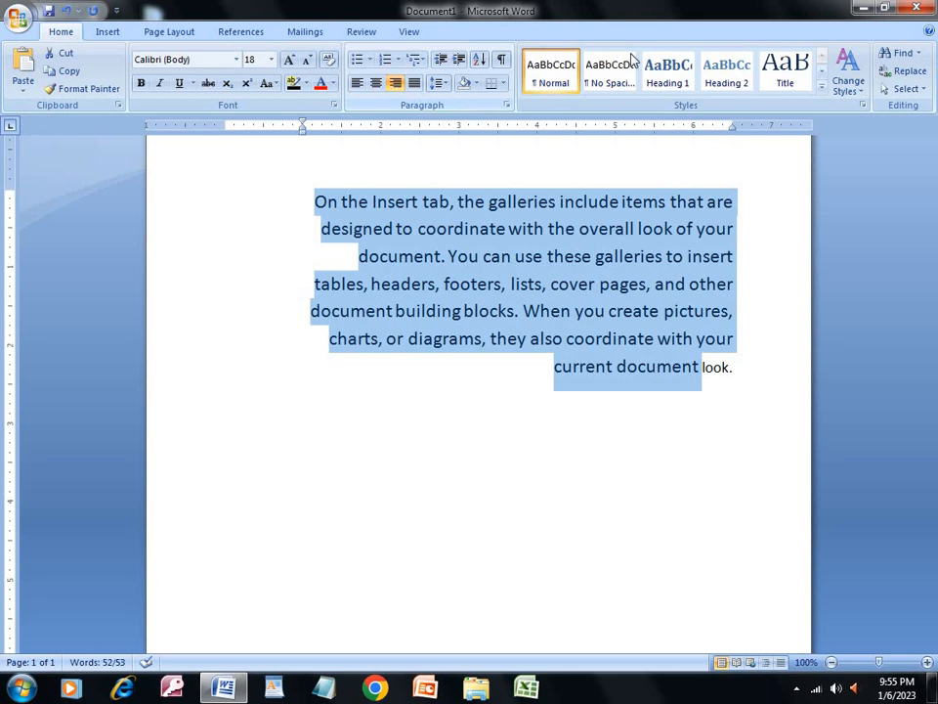
pyautogui.click(722, 201)
pyautogui.tripleClick(396, 298)
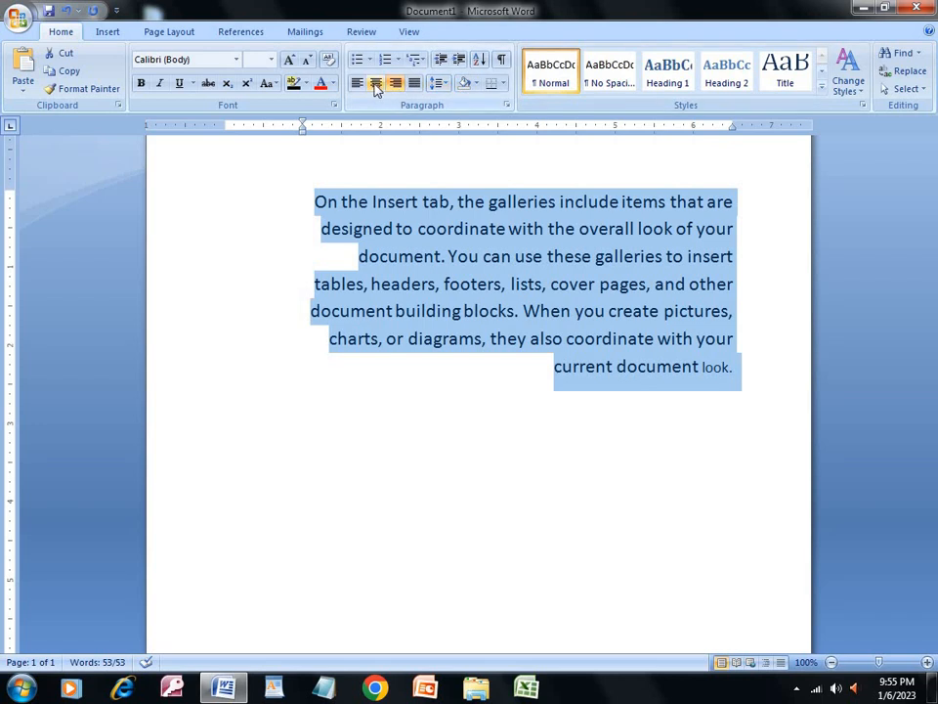
pyautogui.click(375, 85)
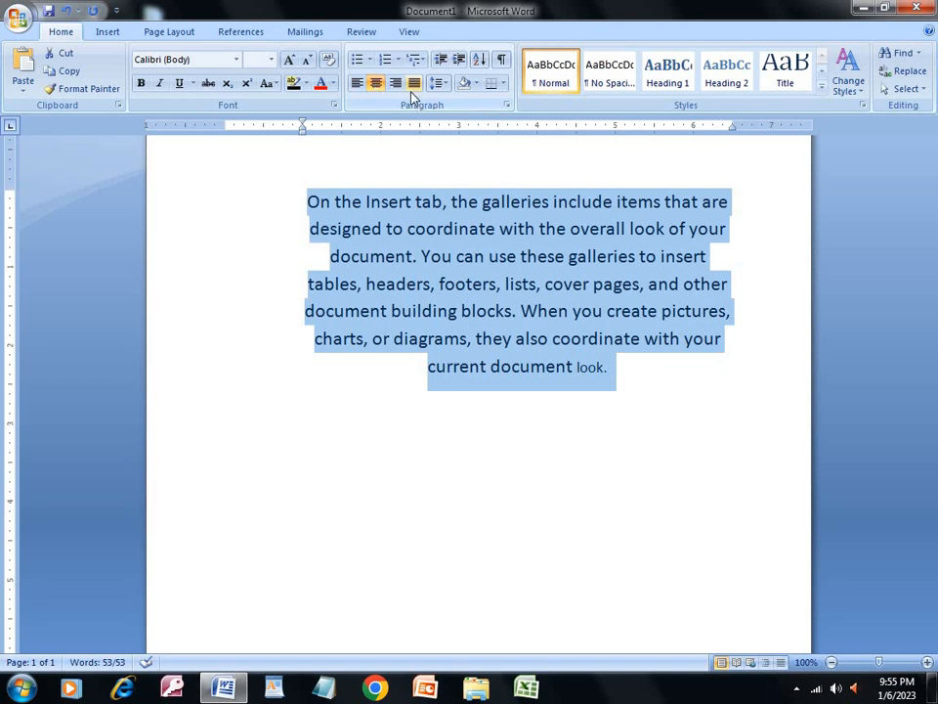
pyautogui.click(412, 91)
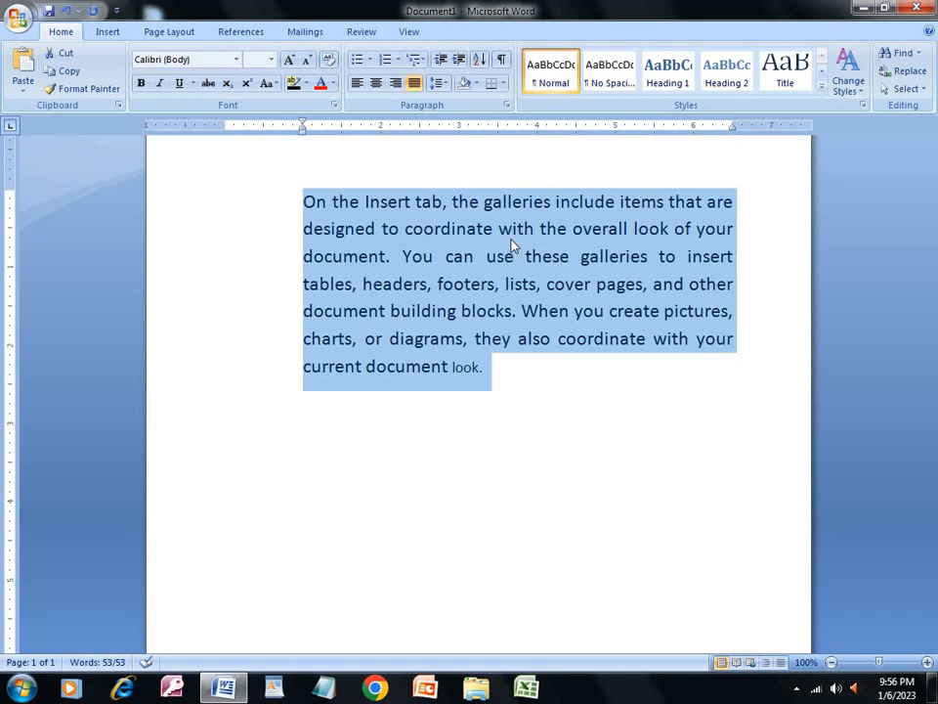
# - Try line spacing of 2.0 and 3.0 on the paragraph, and set it to 1.0
pyautogui.click(439, 82)
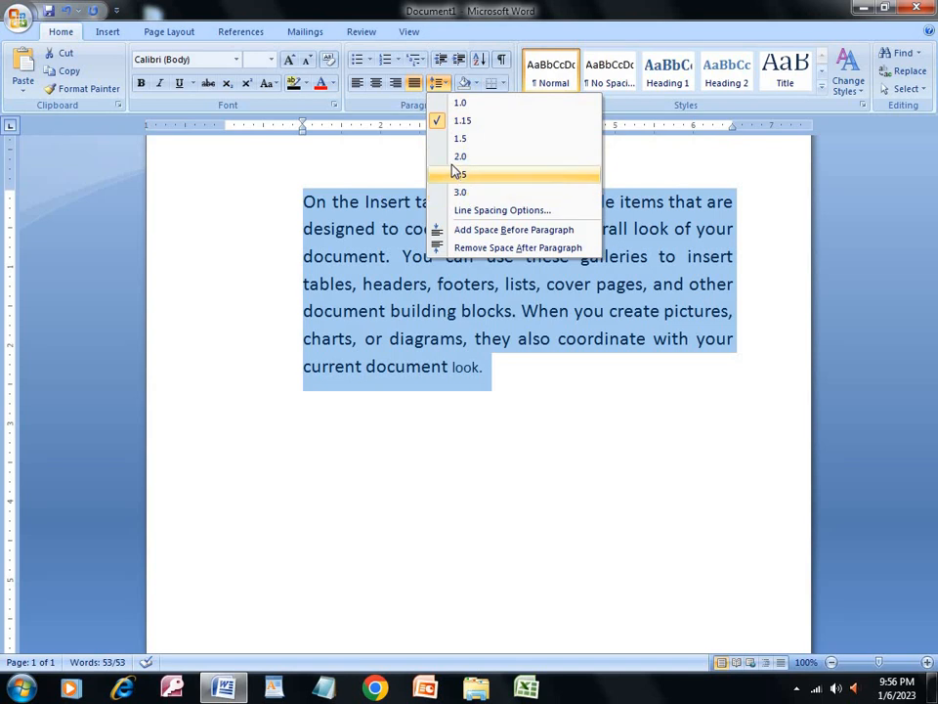
pyautogui.click(455, 159)
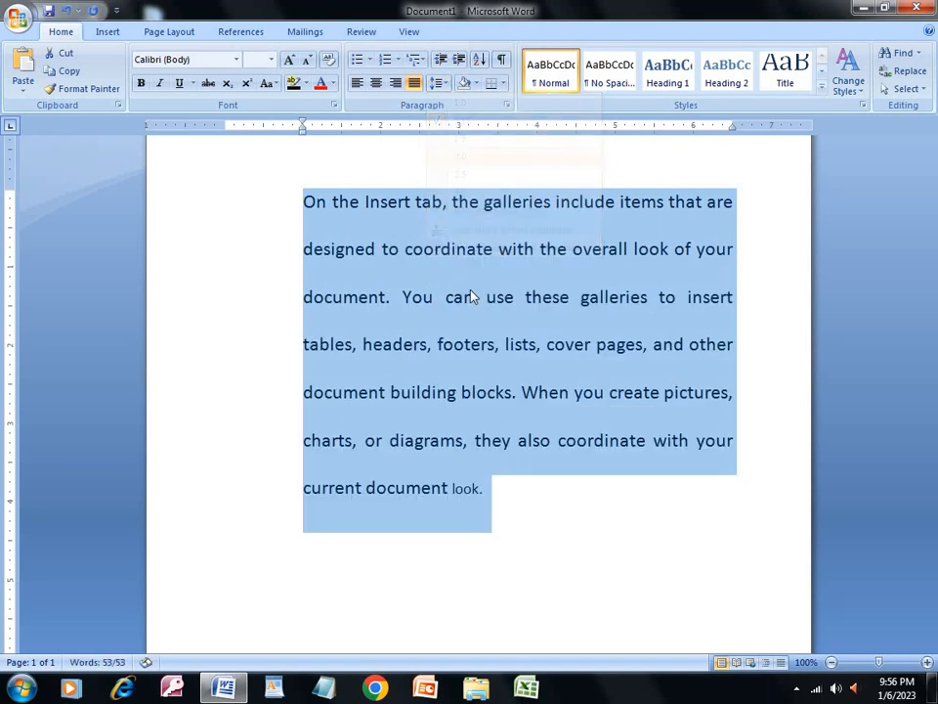
pyautogui.click(439, 82)
pyautogui.click(458, 191)
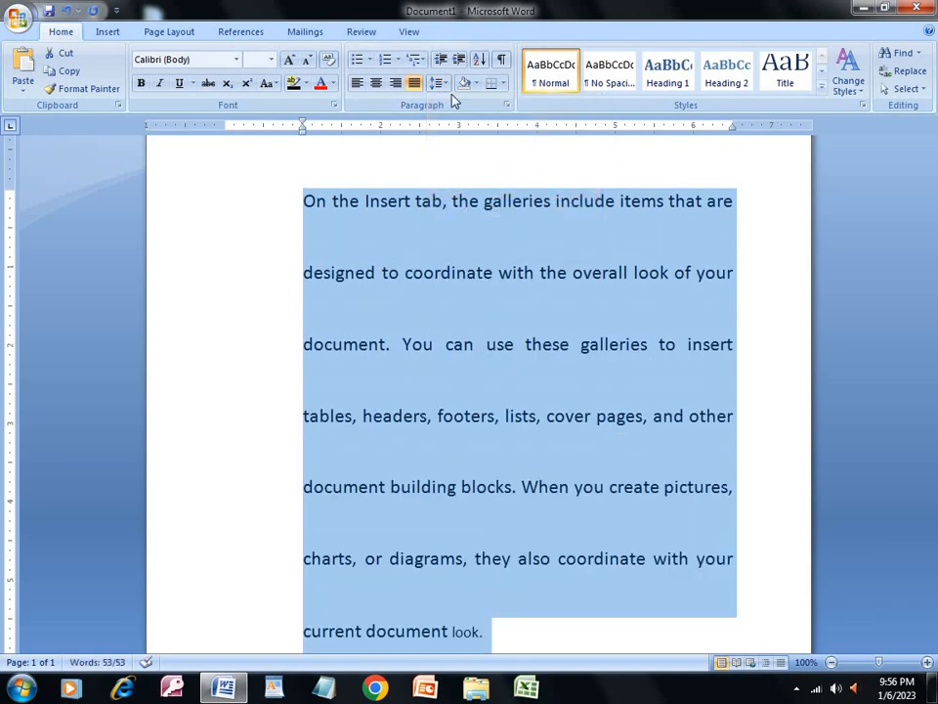
pyautogui.click(446, 85)
pyautogui.click(458, 102)
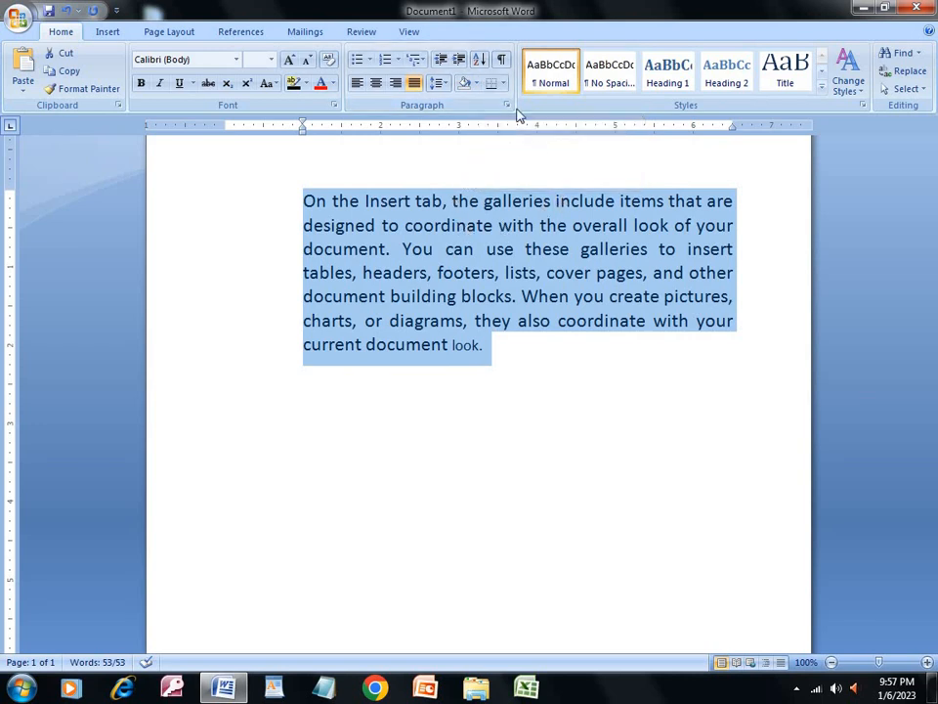
# - Shade the paragraph's background with standard dark blue, and preview other shading colors without applying them
pyautogui.click(476, 83)
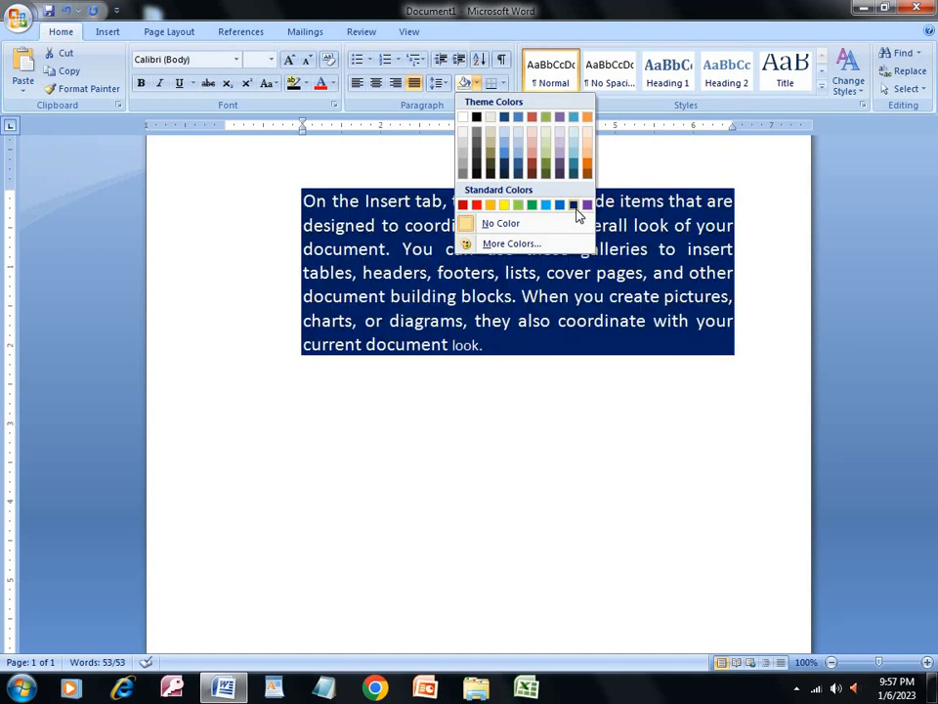
pyautogui.click(575, 207)
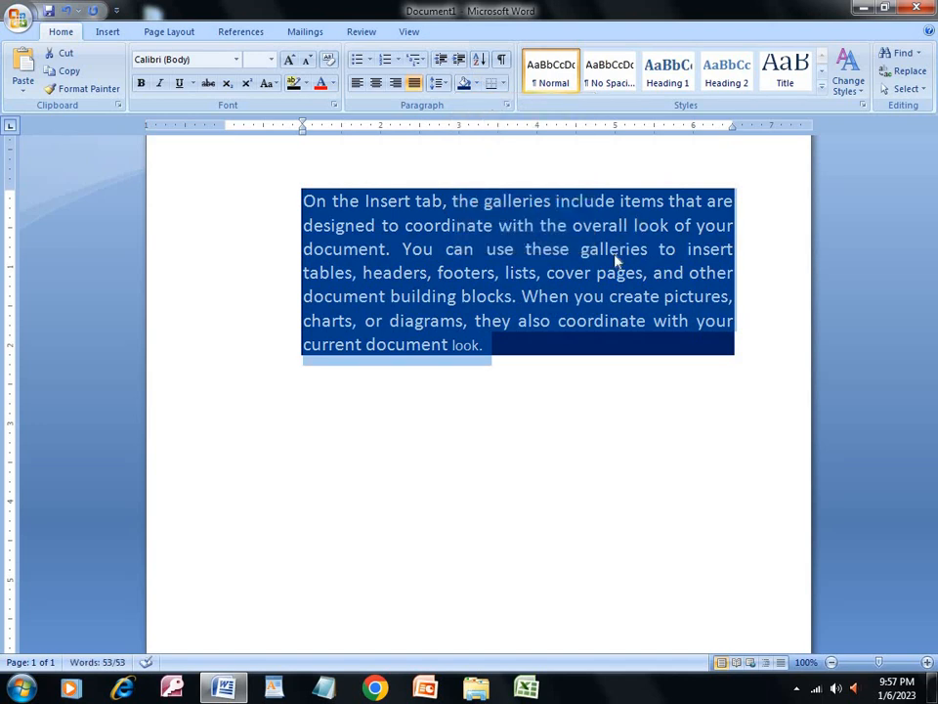
pyautogui.click(619, 251)
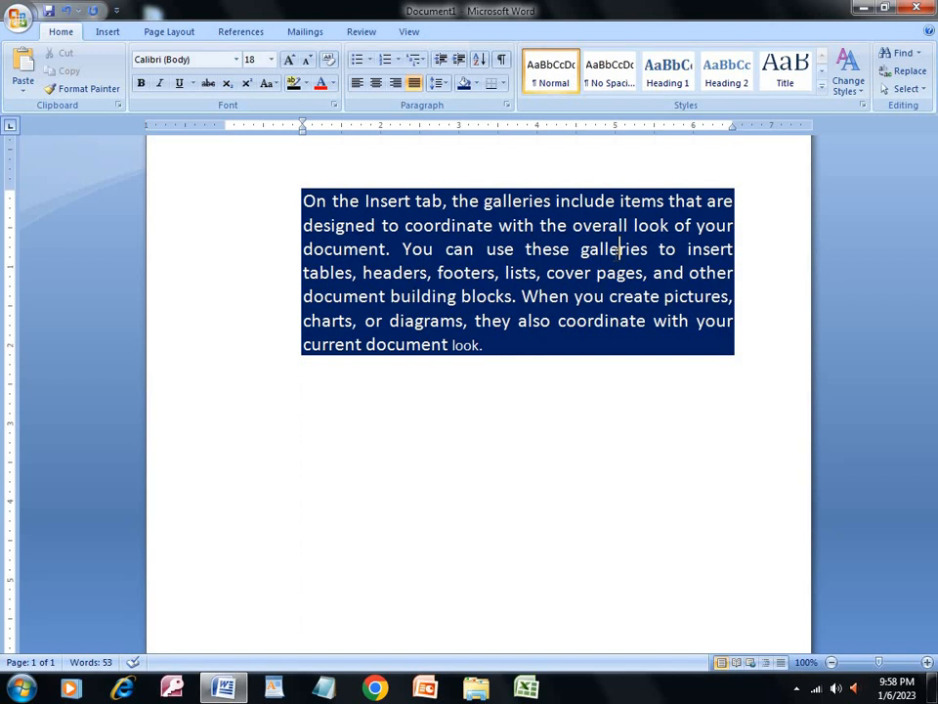
pyautogui.click(477, 85)
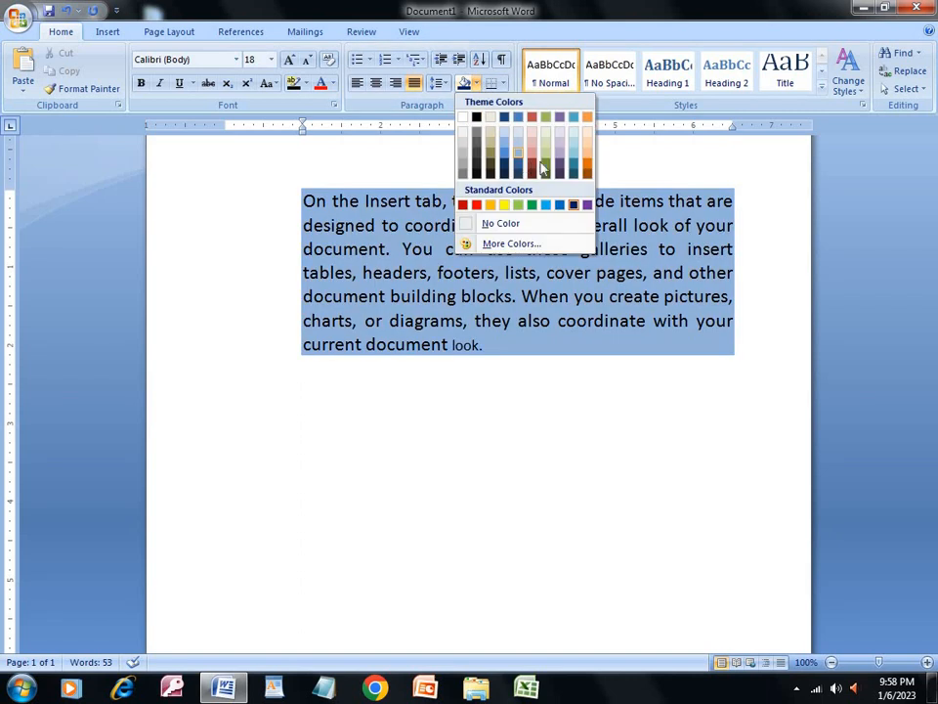
pyautogui.click(620, 248)
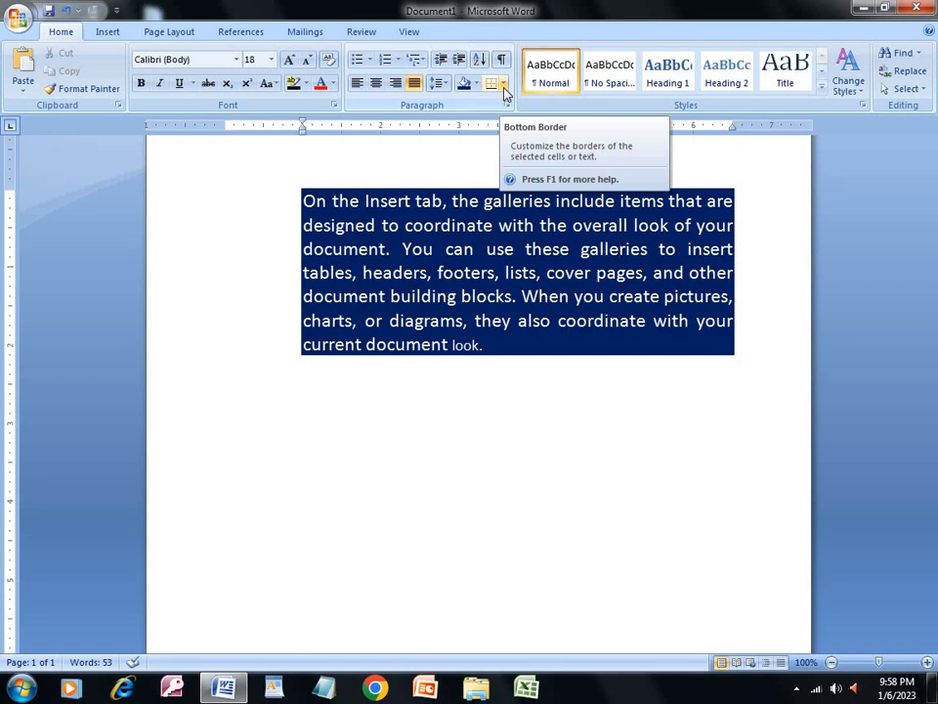
# - Apply All Borders to the dark blue shaded paragraph
pyautogui.click(503, 86)
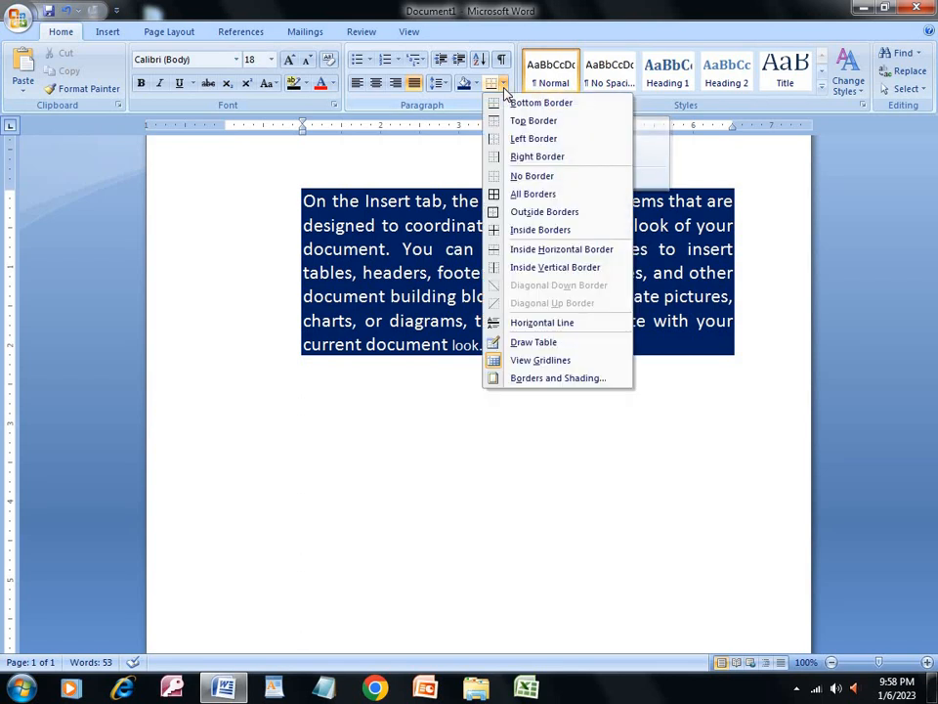
pyautogui.click(533, 198)
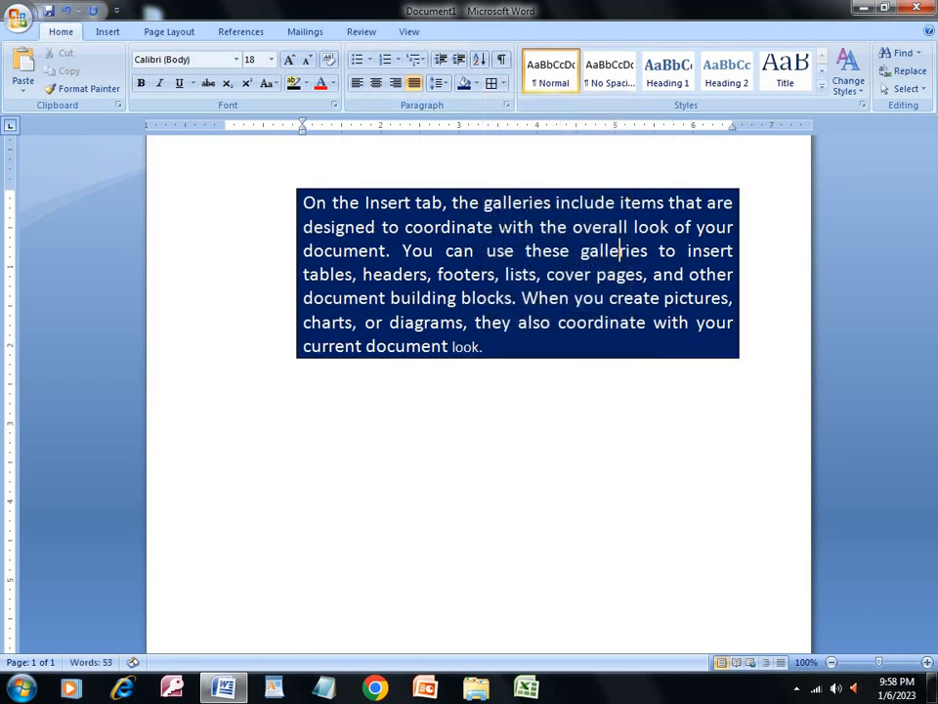
# - Change the paragraph's shading to white, and try No Border on it before reapplying All Borders
pyautogui.click(478, 87)
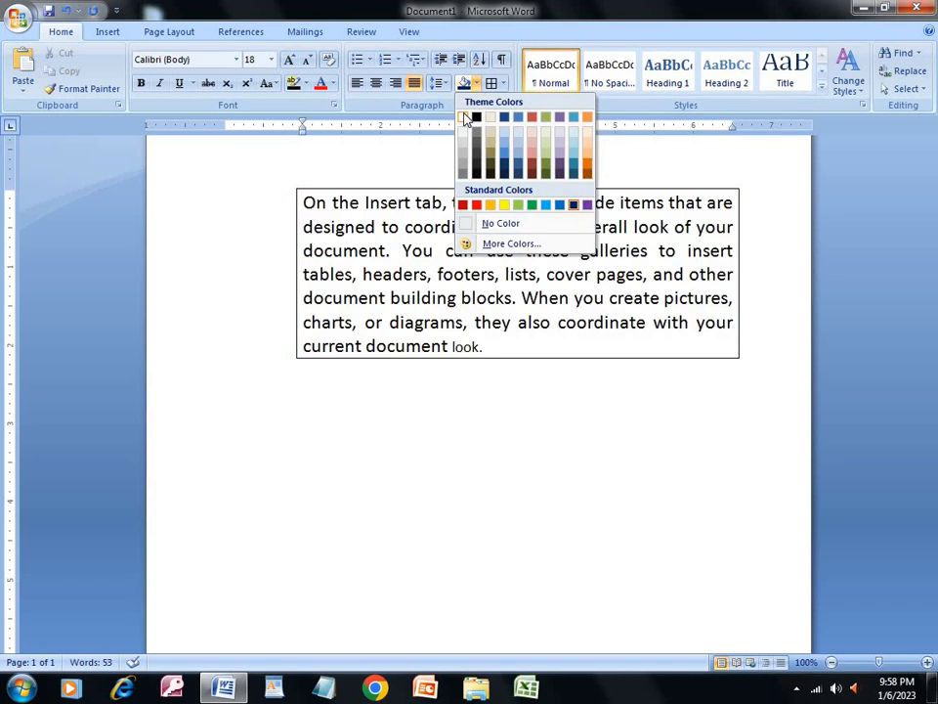
pyautogui.click(464, 117)
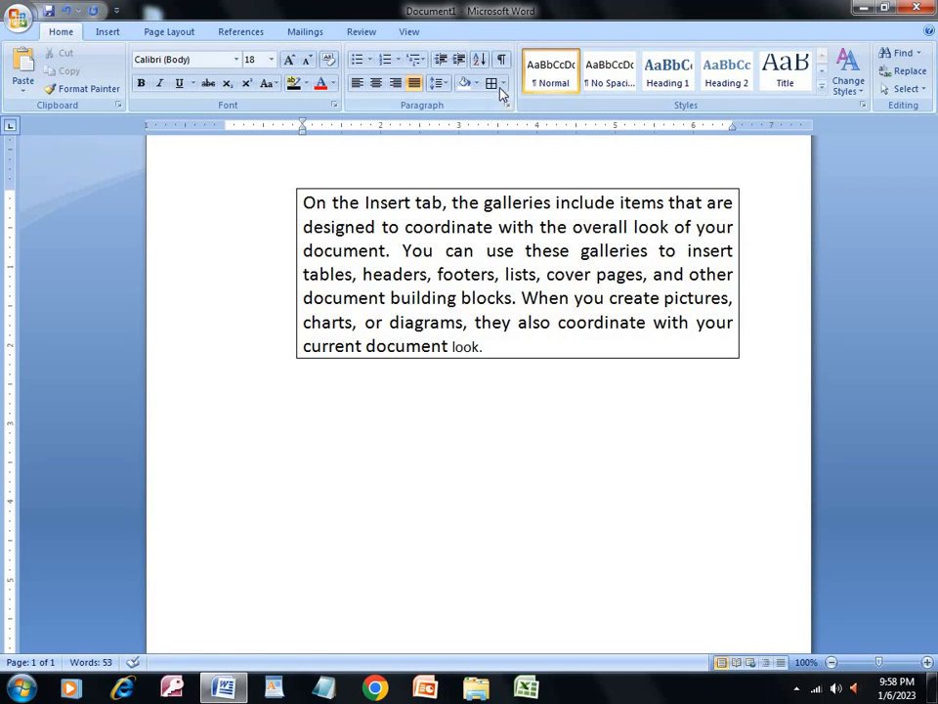
pyautogui.click(502, 88)
pyautogui.click(516, 177)
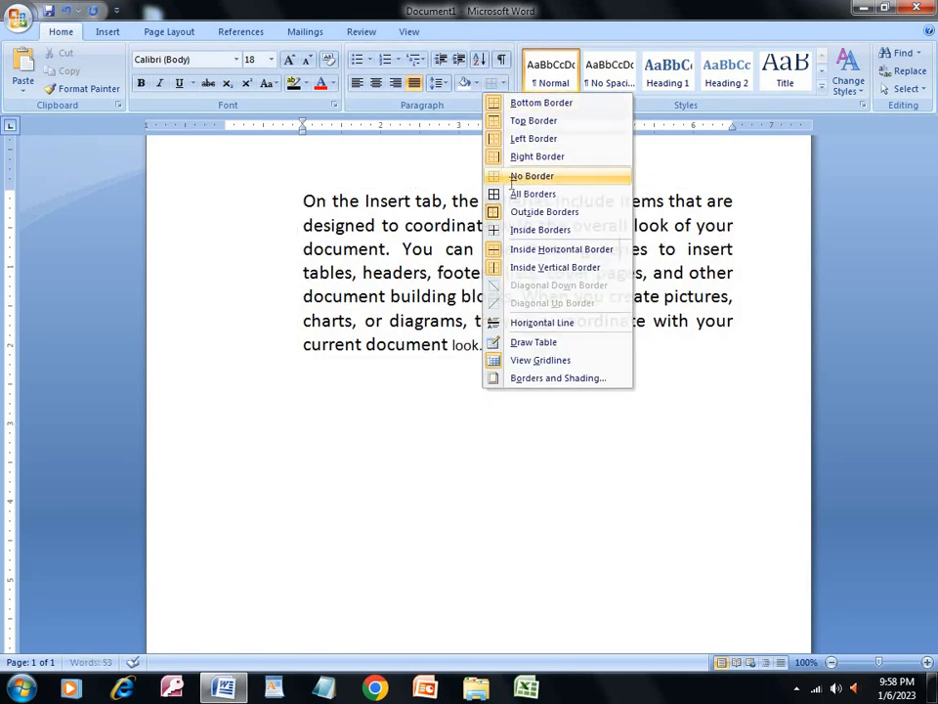
pyautogui.click(502, 85)
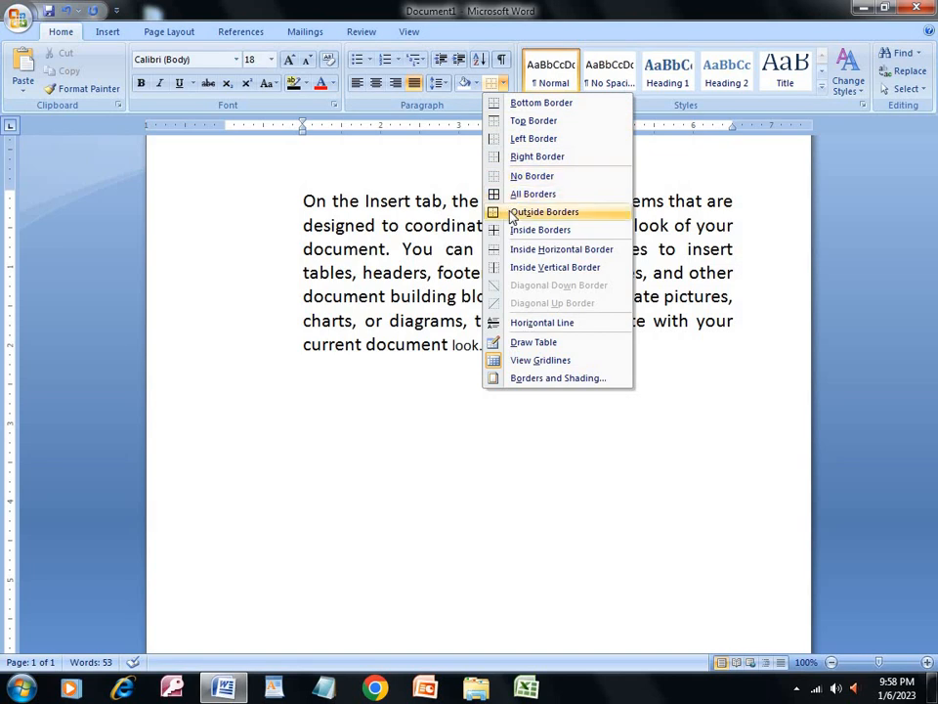
pyautogui.click(523, 195)
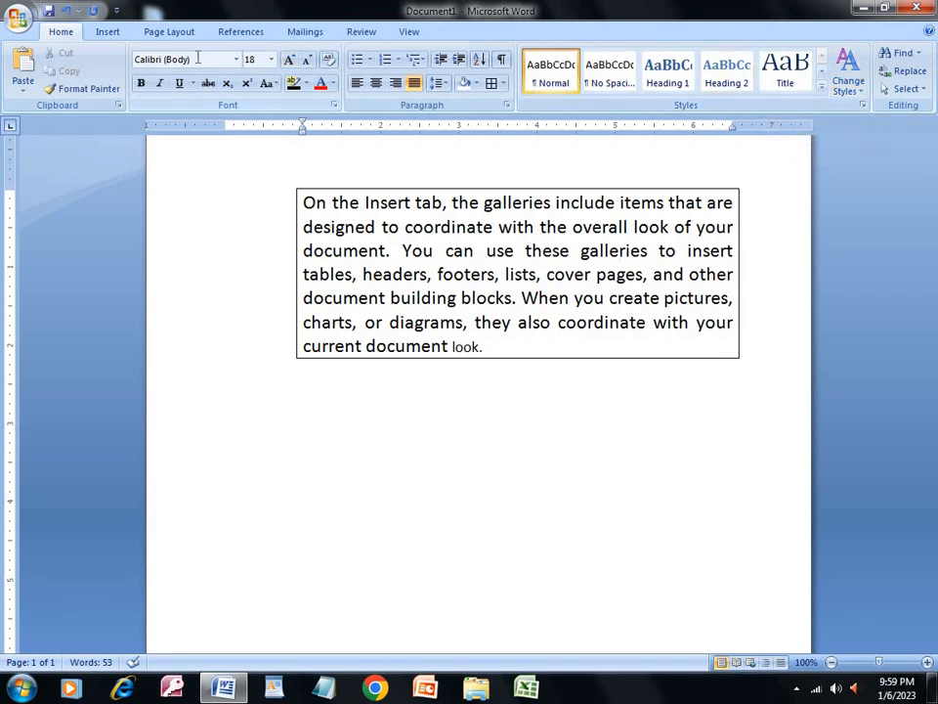
pyautogui.click(105, 35)
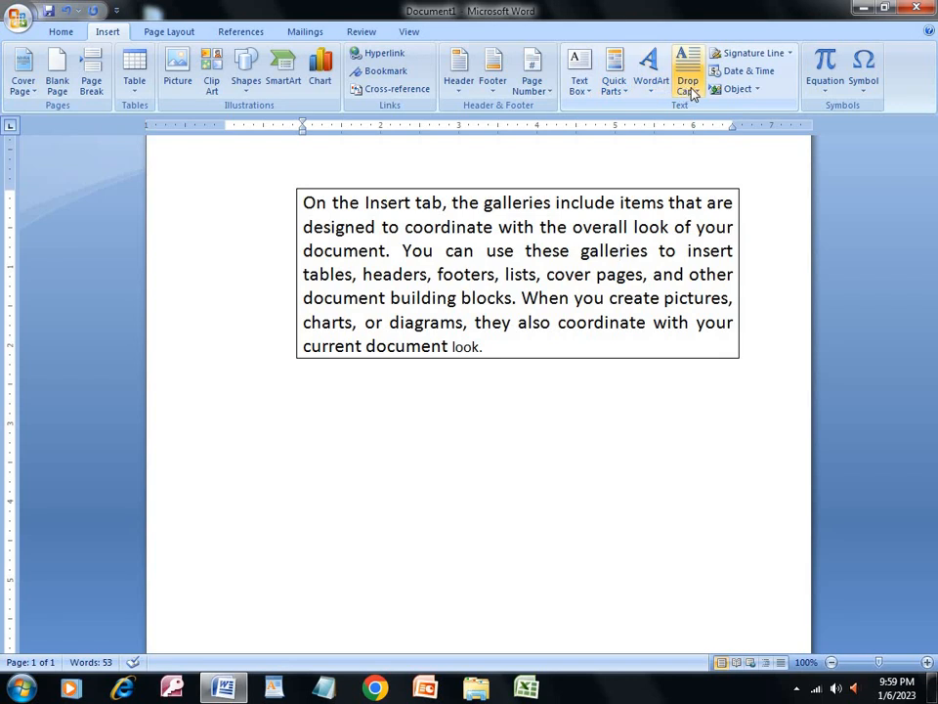
pyautogui.click(245, 68)
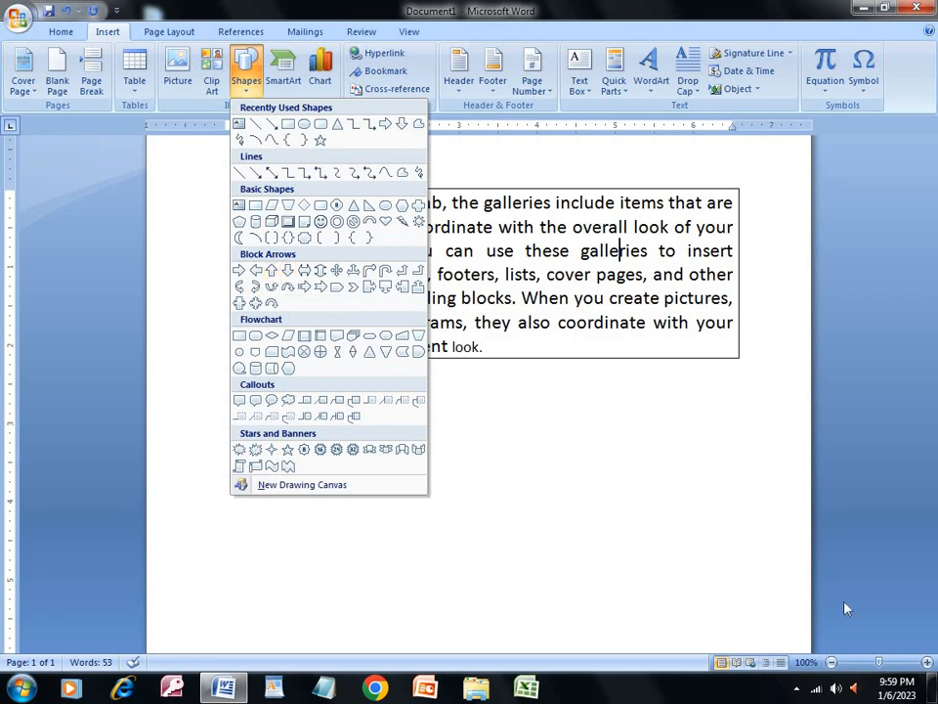
pyautogui.click(796, 689)
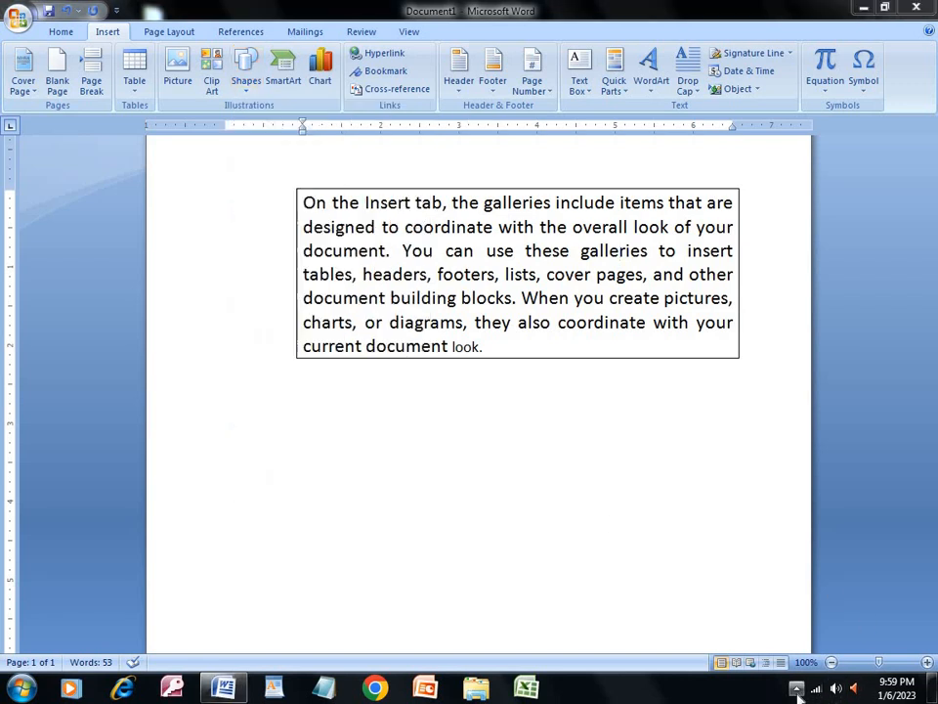
pyautogui.rightClick(771, 612)
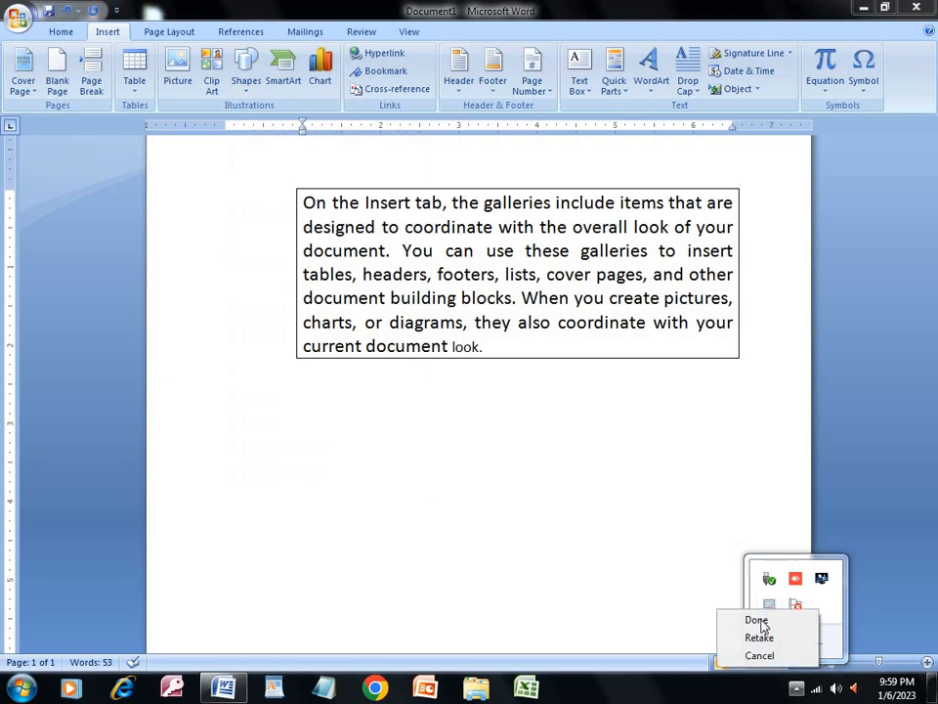